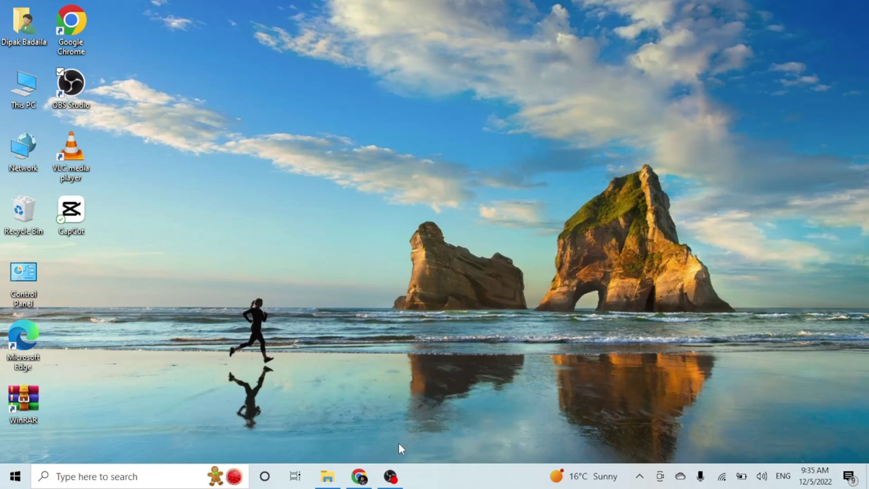
- Bring Chrome back to the Kohinoor Investment site and dismiss the Messenger chat popup
click(360, 477)
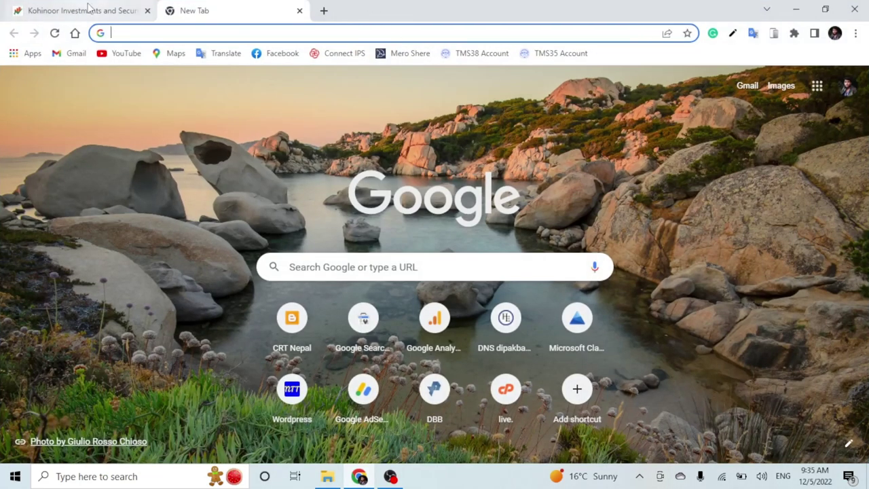
click(129, 10)
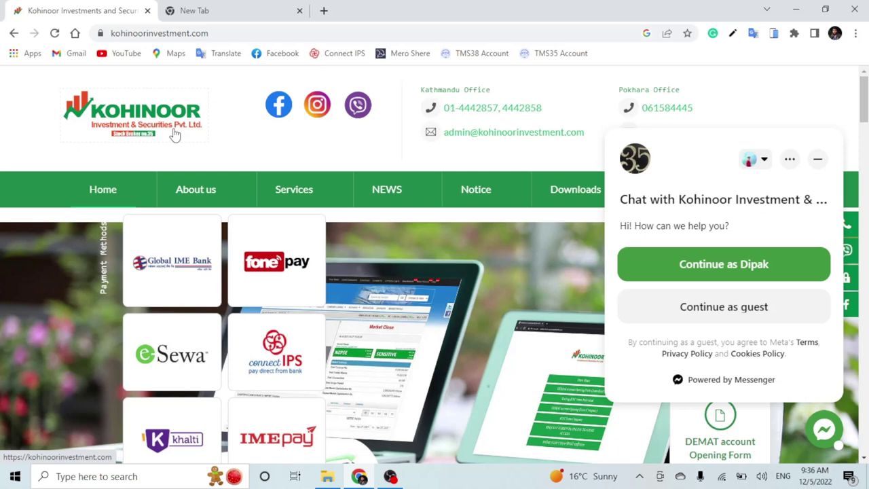
click(818, 160)
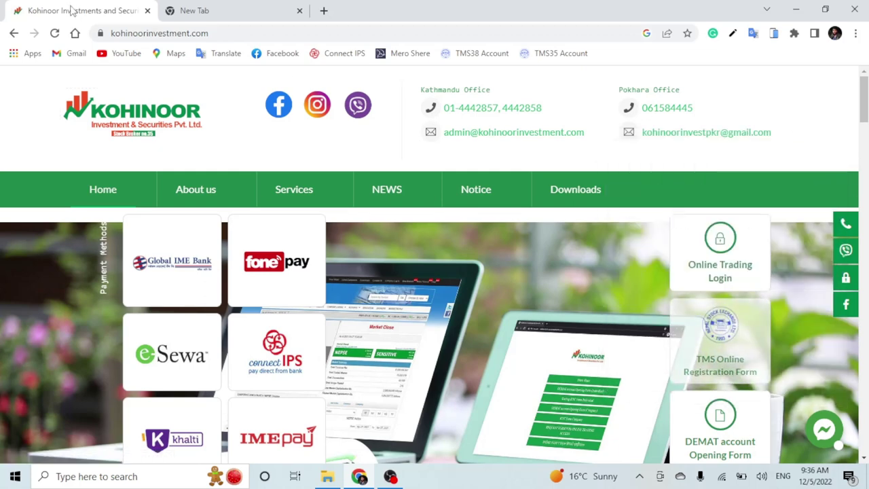
- Highlight the Kathmandu and Pokhara office headings and Kathmandu phone numbers, then minimize Chrome
drag(419, 88, 560, 93)
drag(617, 90, 719, 90)
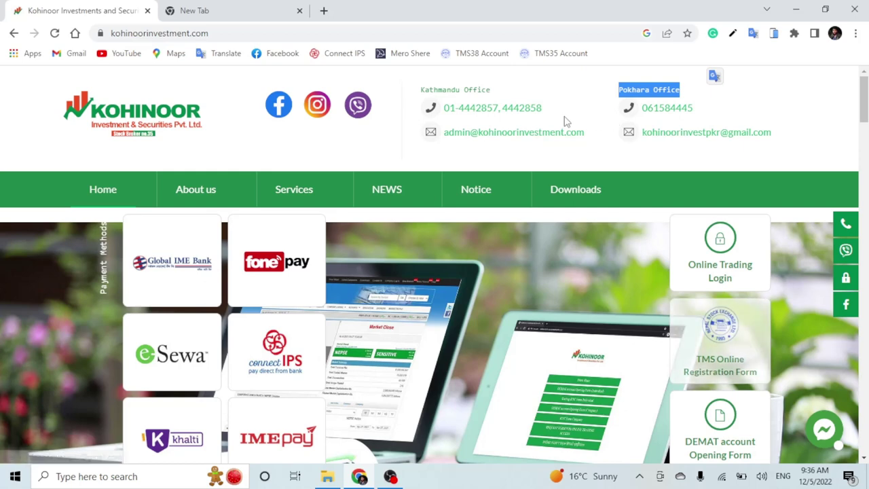
drag(543, 108, 430, 120)
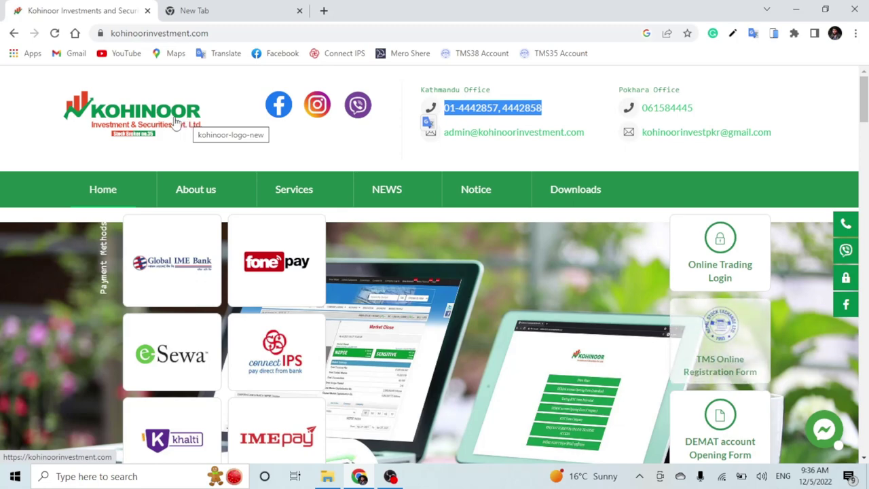
click(796, 10)
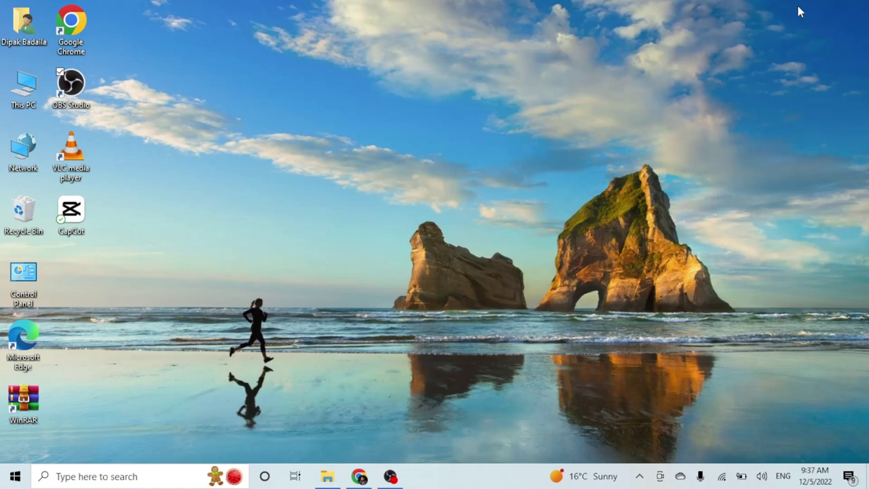
- Google 'tms35' in a new tab and open the NEPSE Online Trading system result
click(360, 476)
click(215, 9)
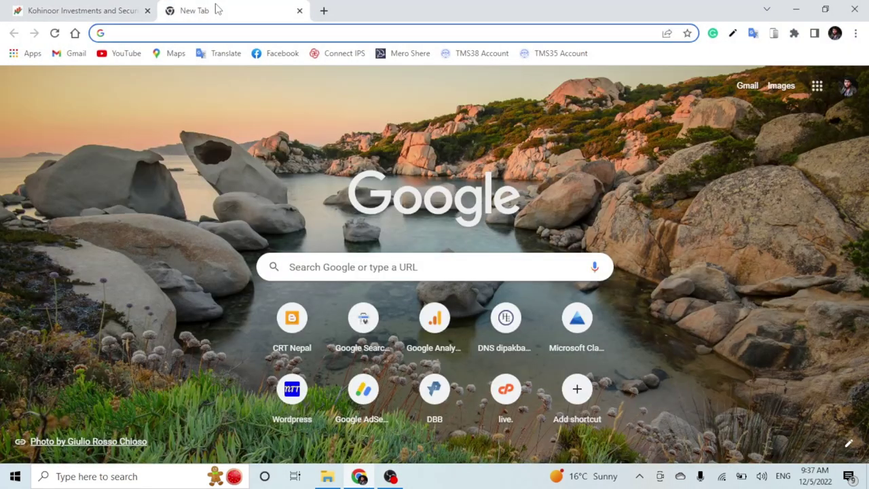
click(197, 32)
text(t)
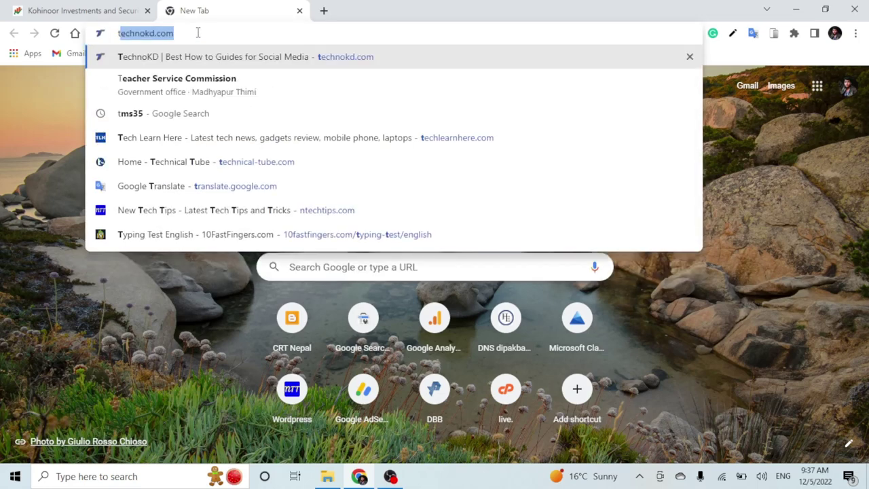
text(ms)
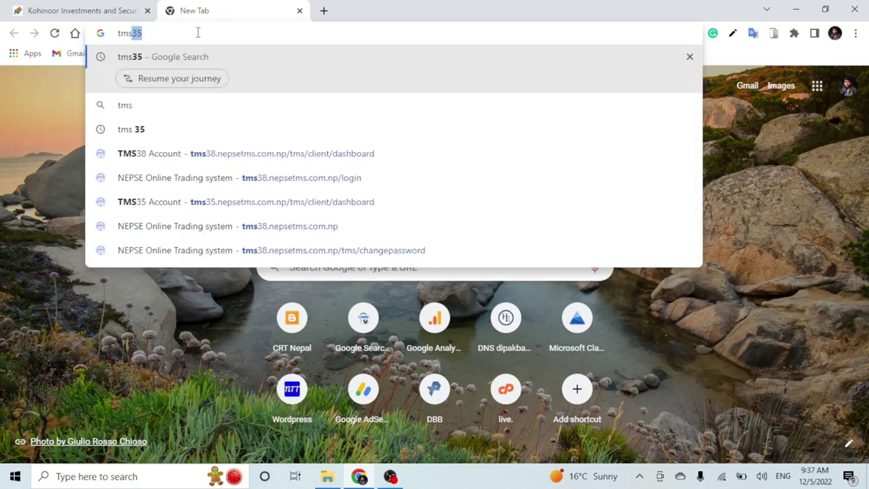
text(35)
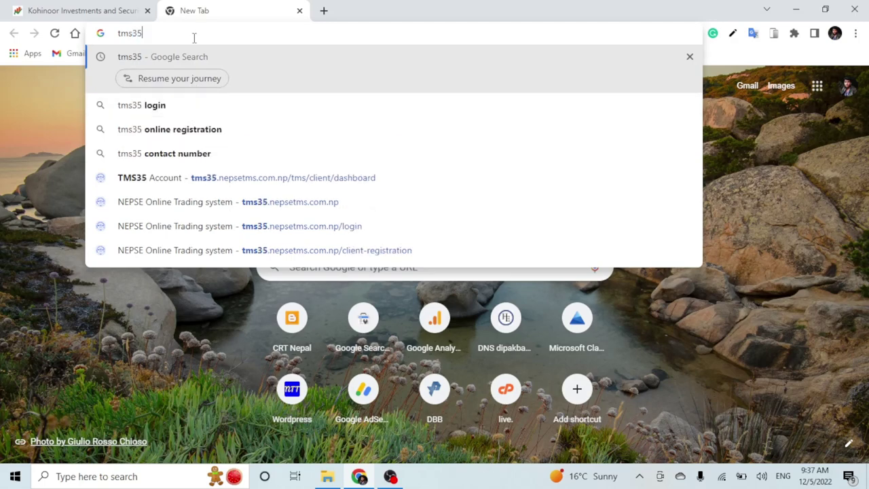
key(Return)
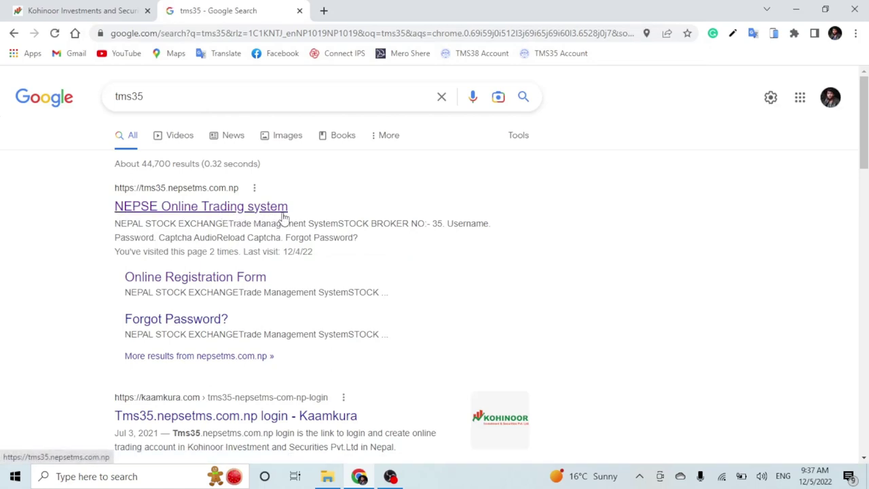
click(155, 195)
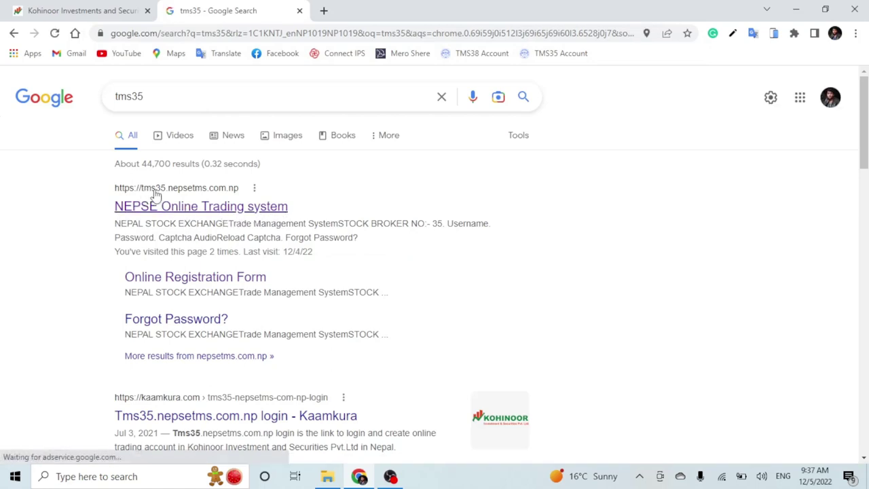
click(209, 207)
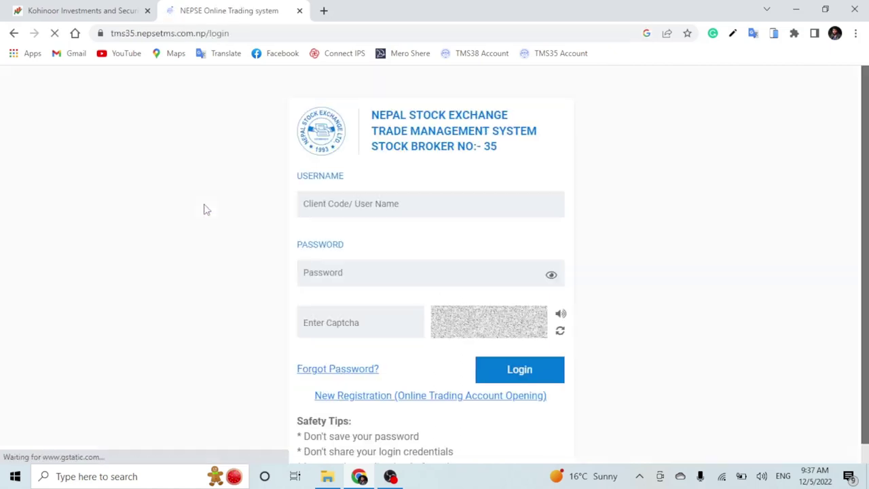
scroll(404, 374, down, 1)
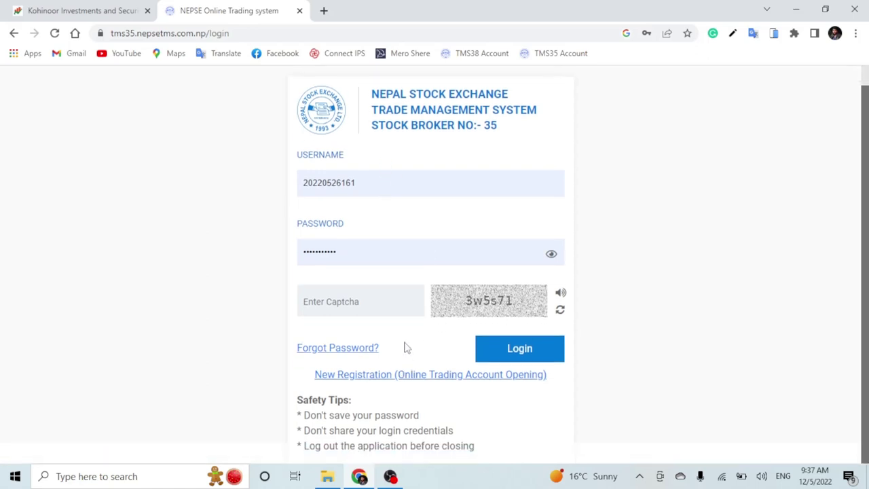
click(64, 10)
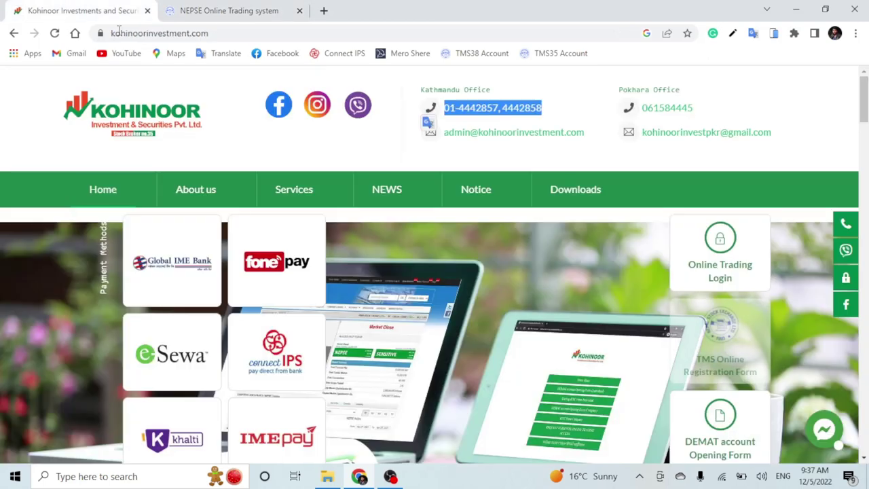
click(235, 10)
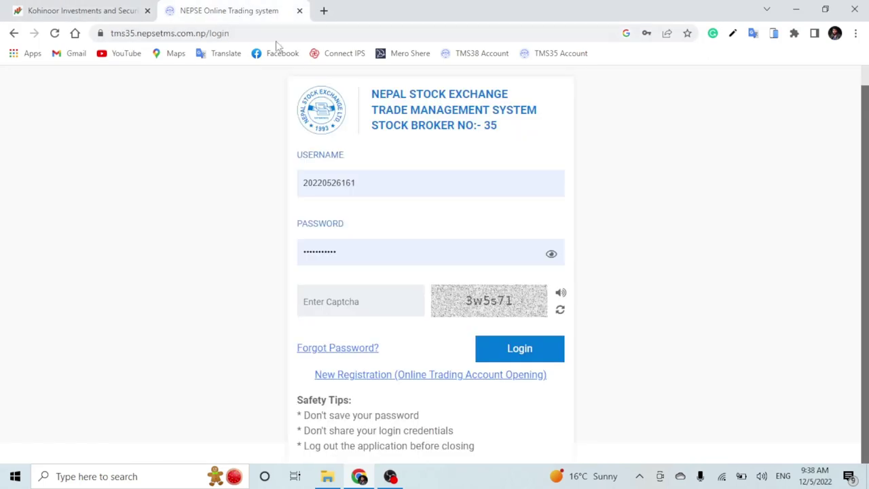
click(79, 12)
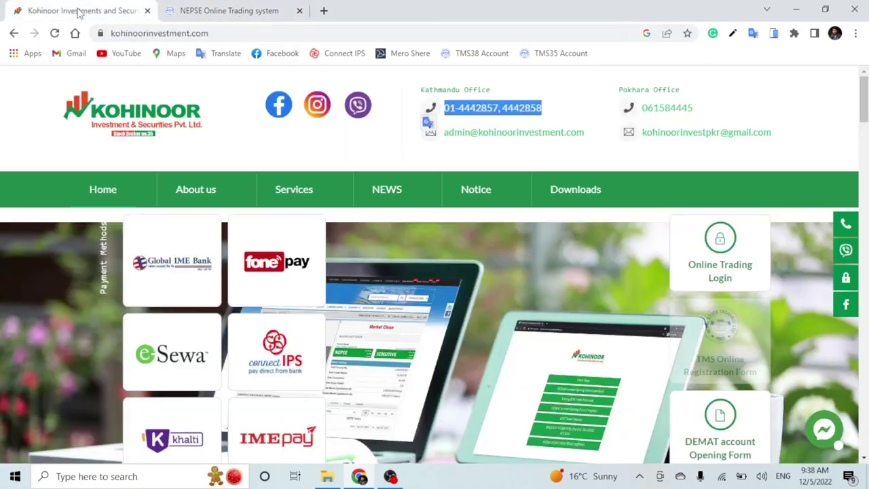
click(236, 10)
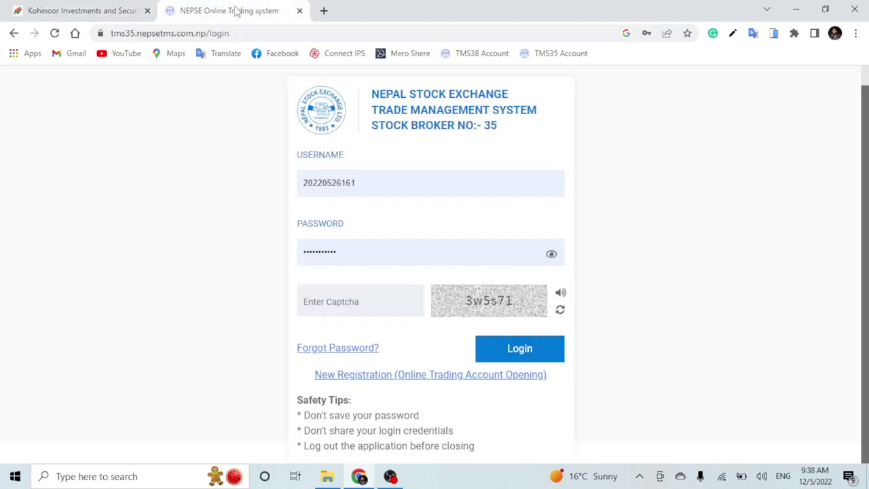
drag(371, 95, 505, 142)
click(506, 140)
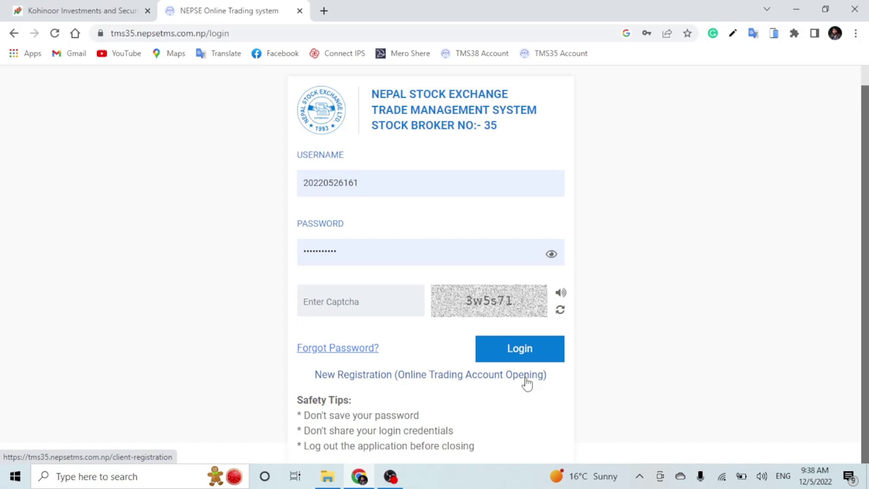
- Open the New Registration (Online Trading Account Opening) form and look over the Referred By section
click(424, 379)
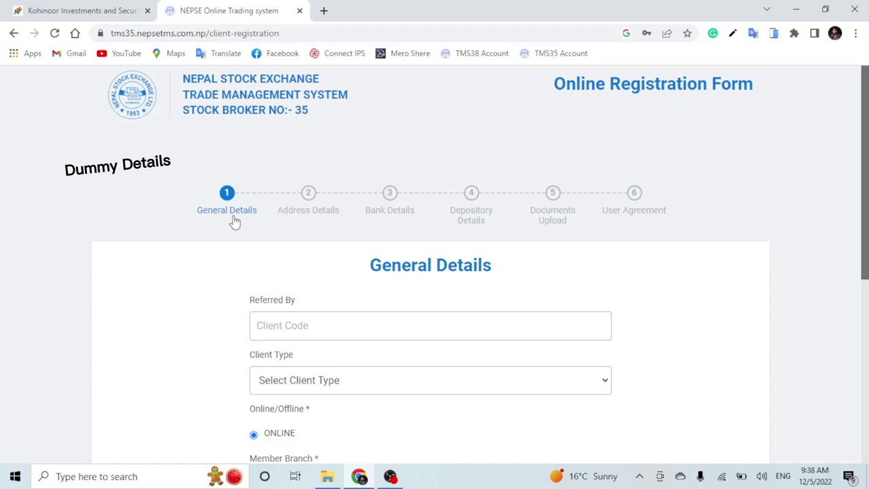
scroll(486, 270, down, 3)
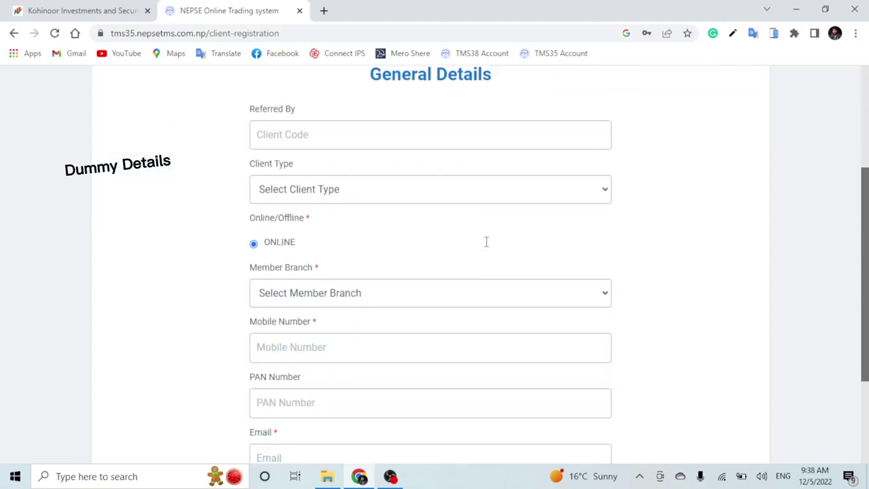
scroll(486, 247, up, 1)
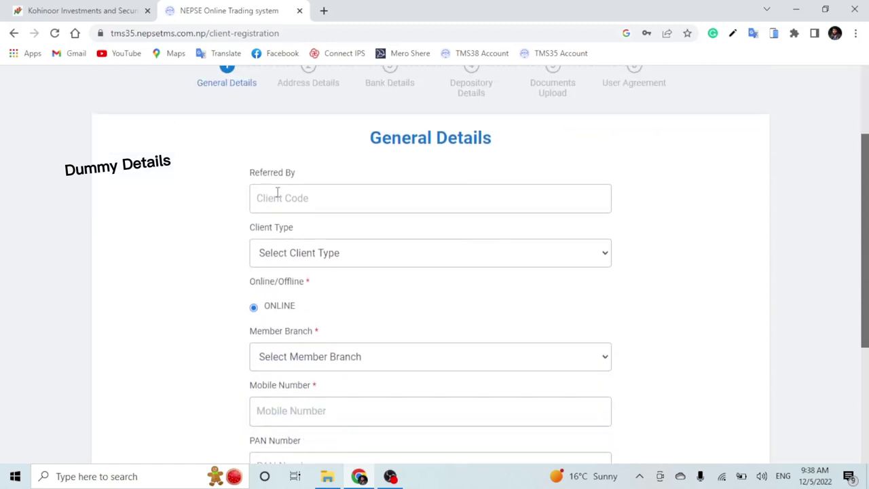
drag(247, 173, 313, 176)
click(316, 198)
drag(245, 178, 307, 169)
click(333, 209)
scroll(417, 254, down, 1)
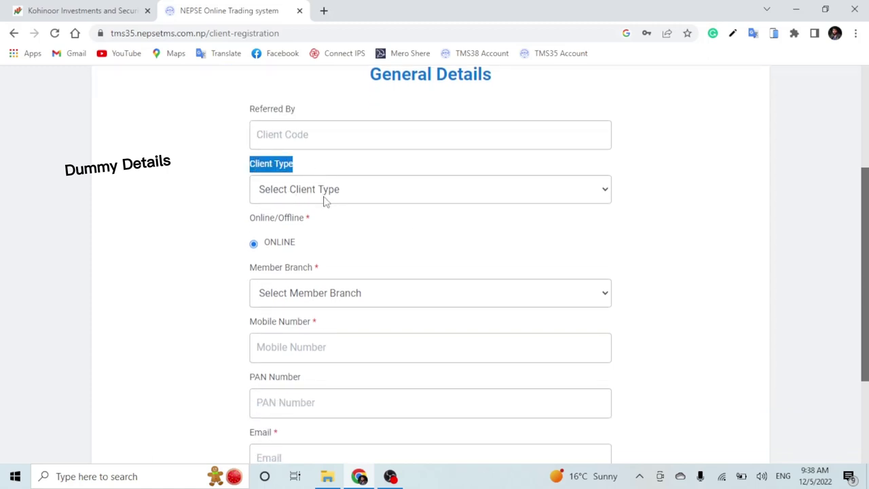
- Set Client Type to Individual and Member Branch to Kathmandu
click(381, 196)
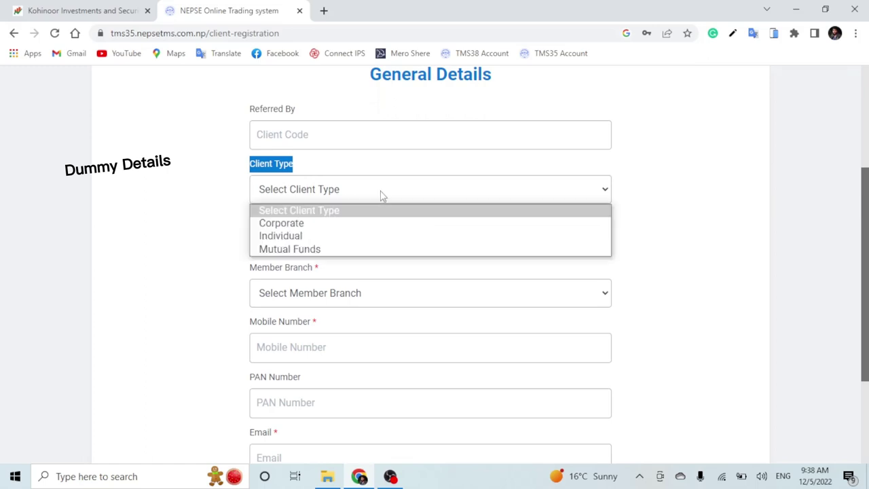
click(376, 235)
scroll(388, 197, down, 1)
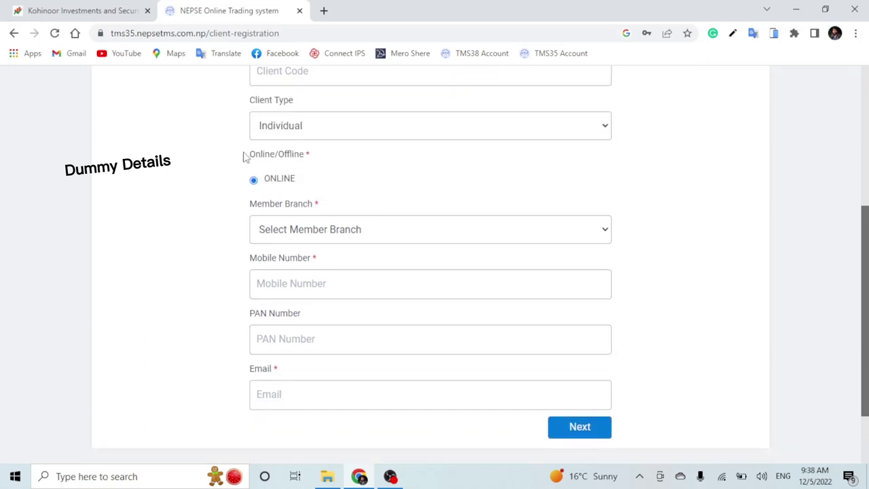
drag(244, 155, 313, 168)
scroll(417, 177, down, 1)
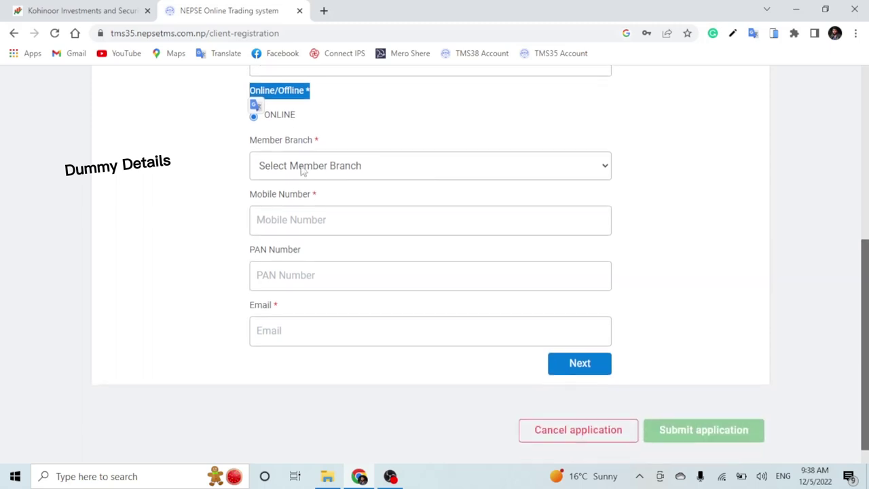
drag(247, 141, 330, 145)
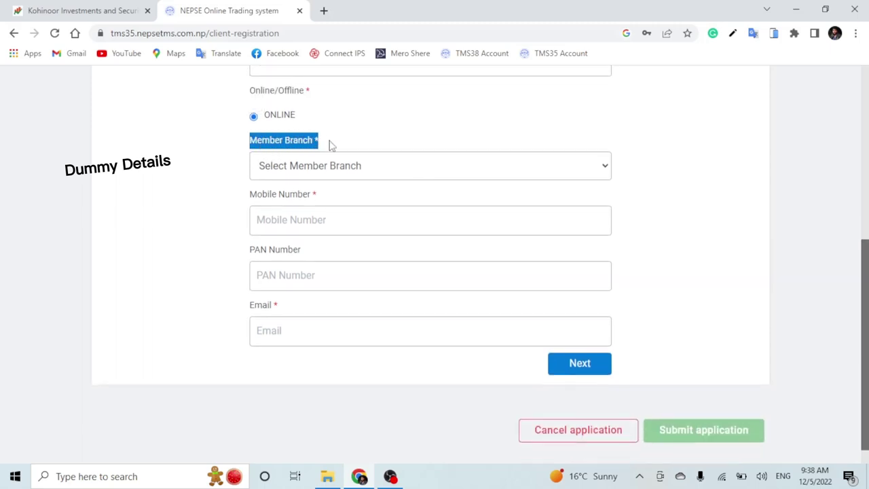
click(333, 145)
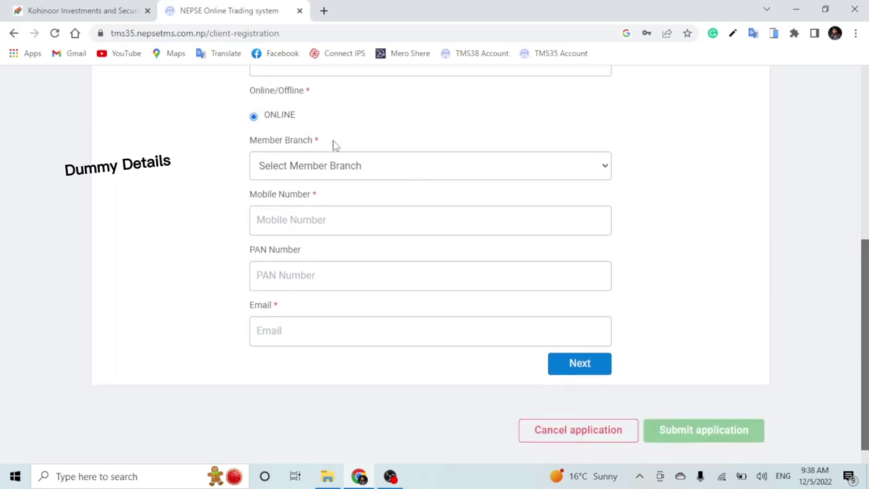
click(380, 168)
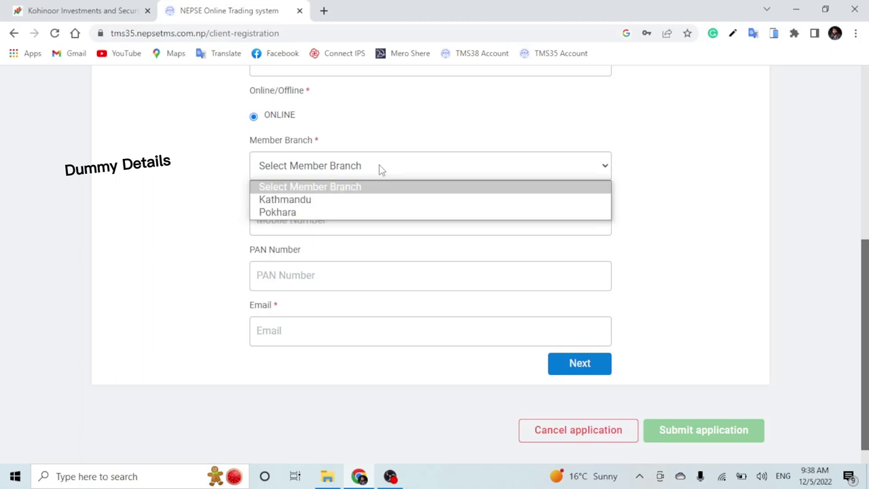
click(326, 204)
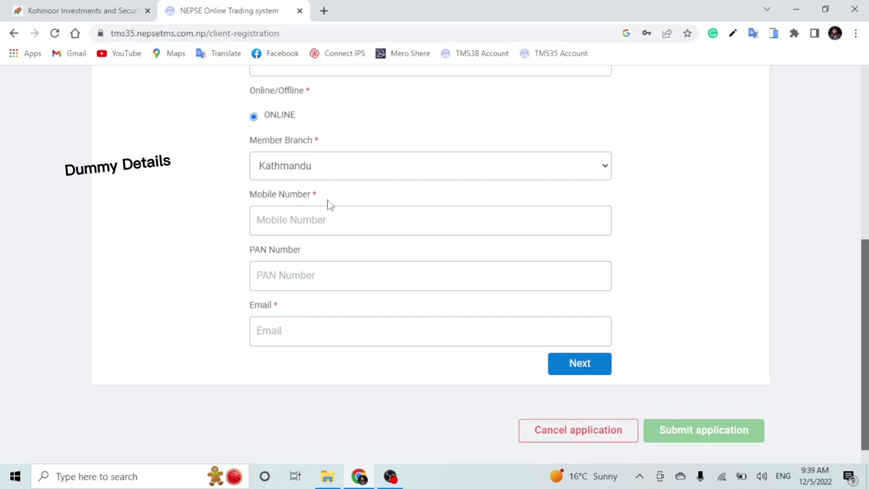
- Point out the PAN Number label and focus its field on General Details
click(319, 307)
drag(244, 263, 314, 260)
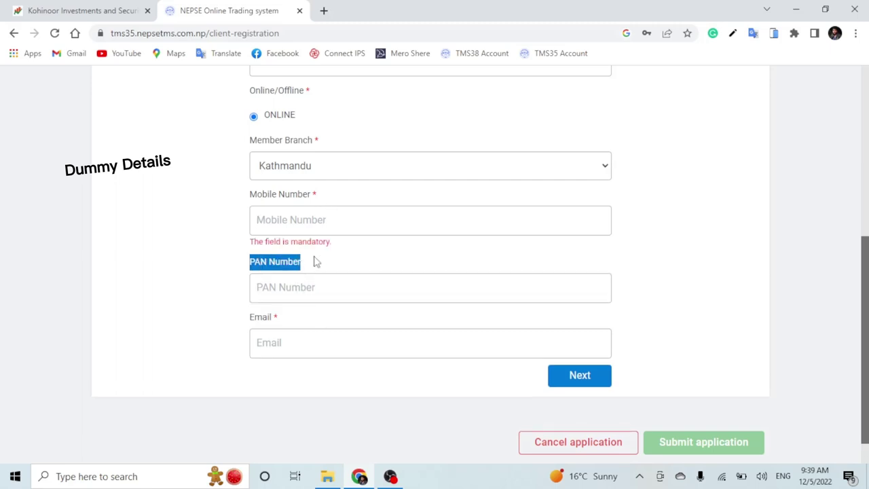
click(307, 285)
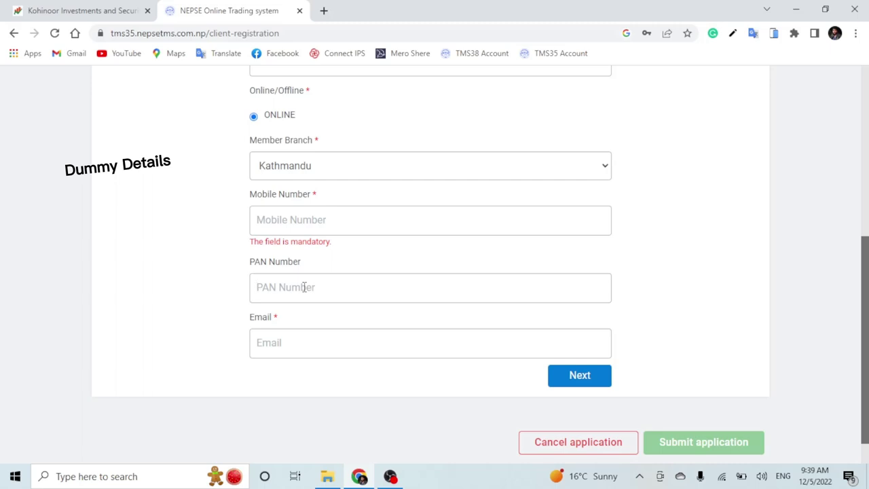
click(304, 287)
drag(249, 264, 305, 265)
click(326, 298)
drag(309, 269, 250, 270)
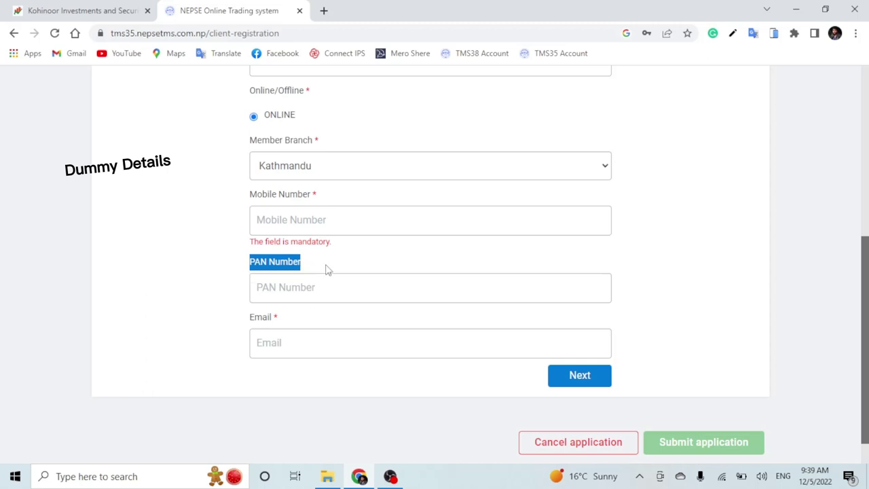
drag(326, 269, 250, 265)
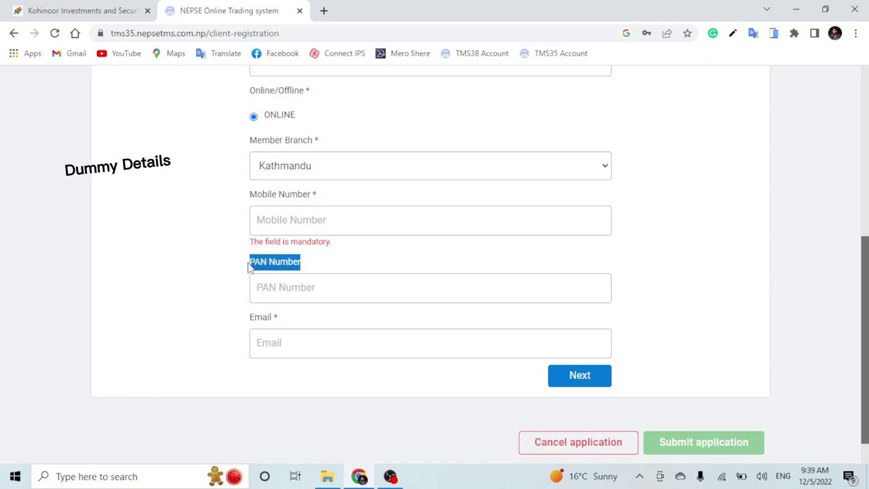
click(304, 292)
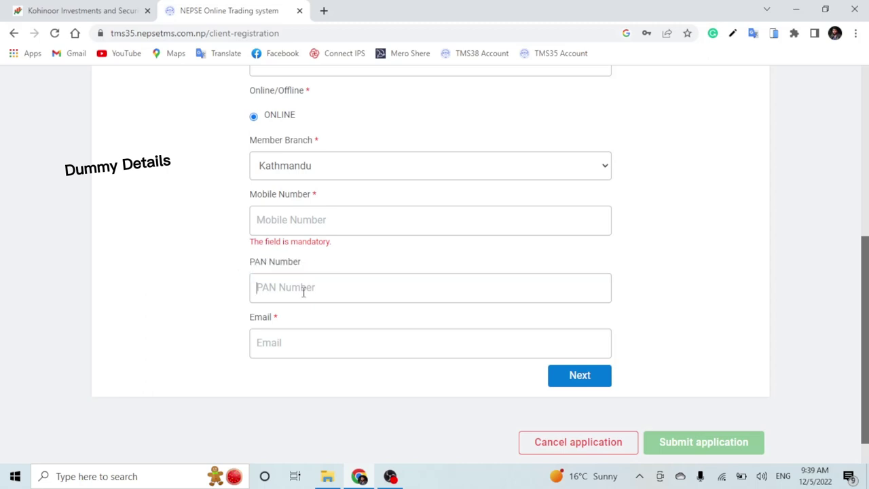
- Fill in the client's e-mail and mobile number, then advance to Individual Details
click(306, 343)
drag(247, 324, 285, 326)
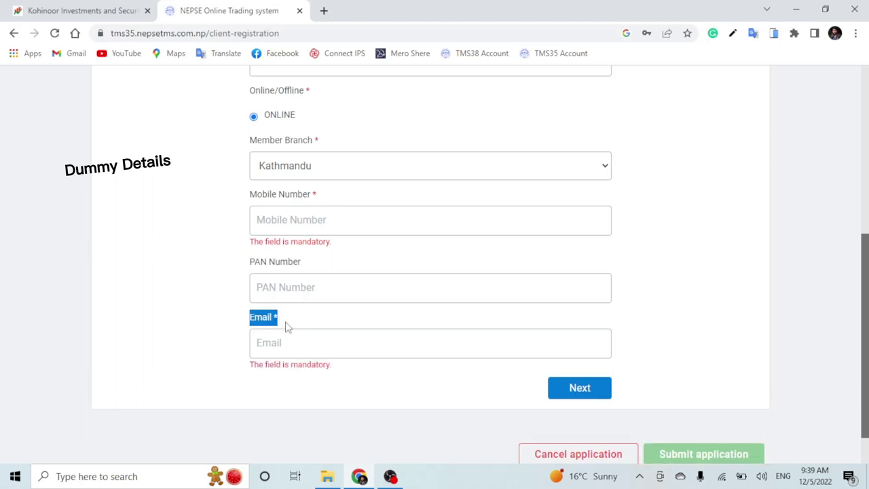
click(315, 345)
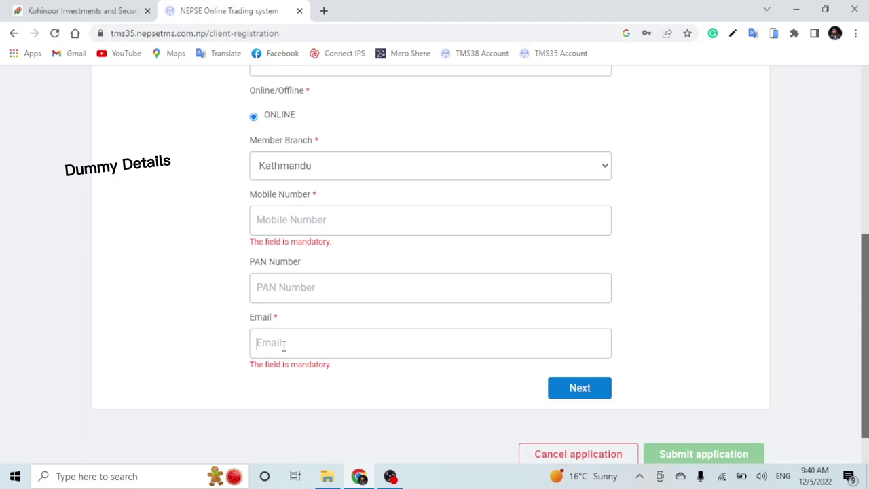
click(291, 219)
click(290, 340)
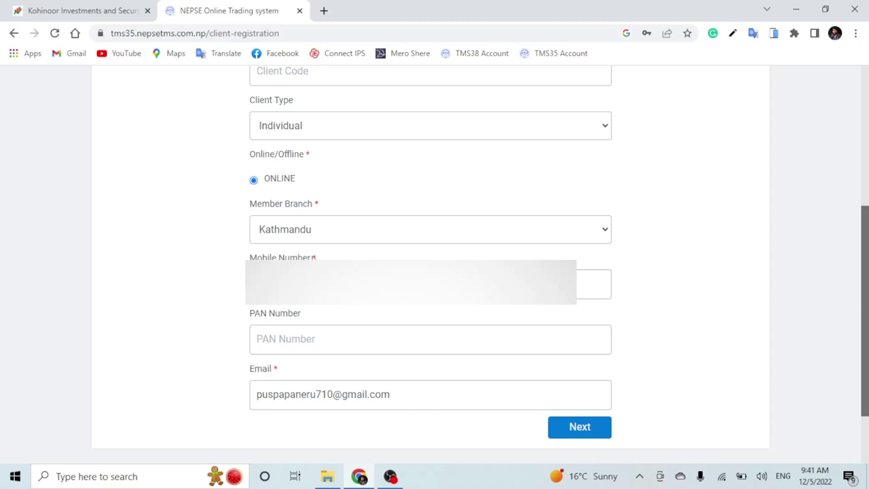
double_click(323, 258)
click(324, 258)
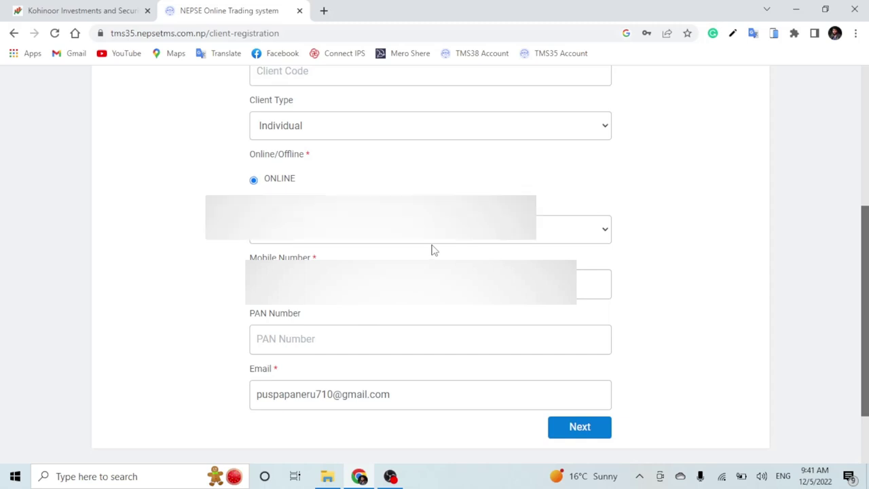
scroll(431, 250, down, 1)
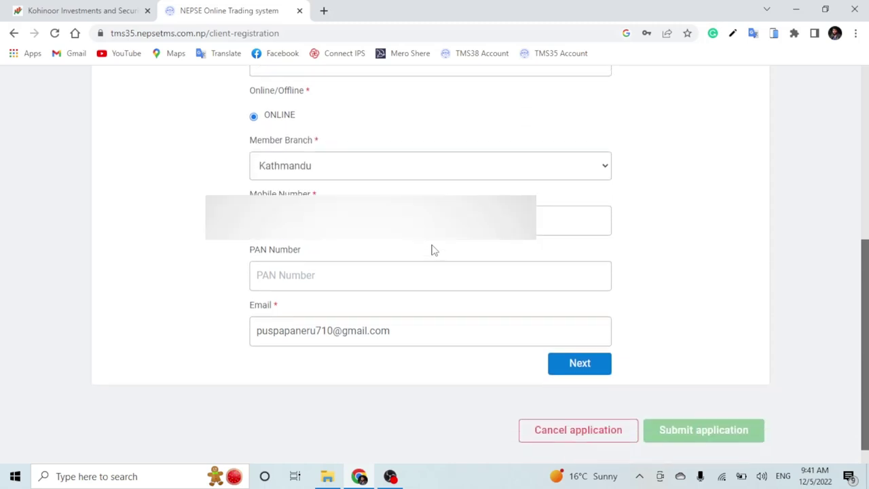
click(590, 365)
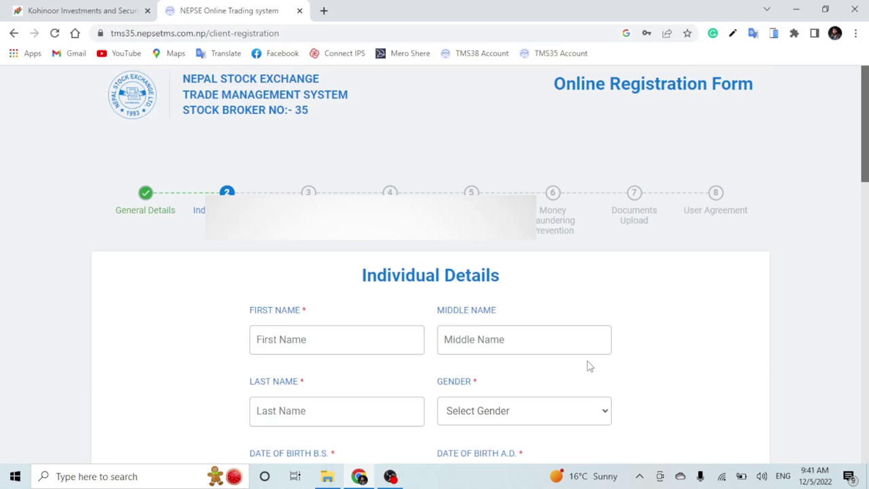
- Go through the First, Middle and Last Name fields under Individual Details
scroll(588, 364, down, 1)
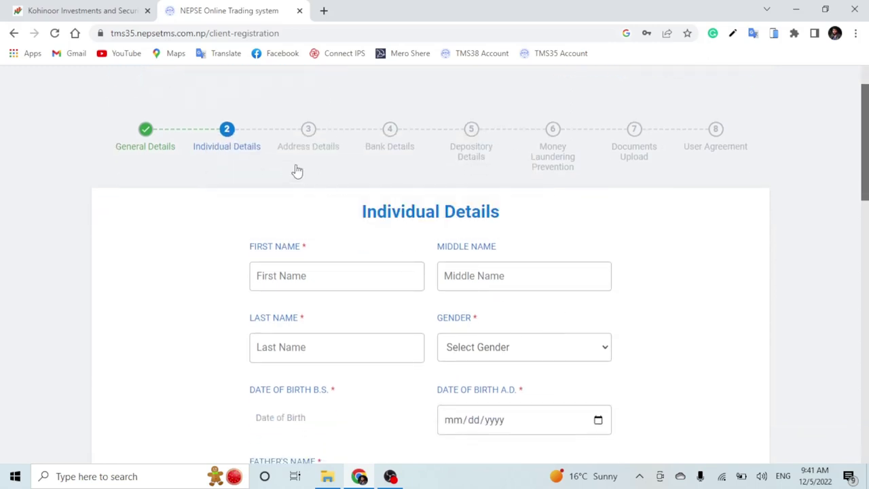
drag(362, 211, 513, 214)
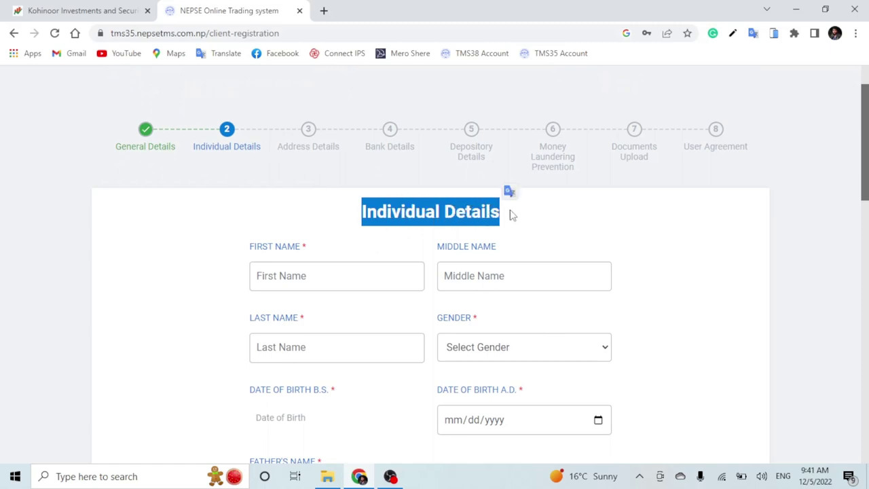
click(534, 228)
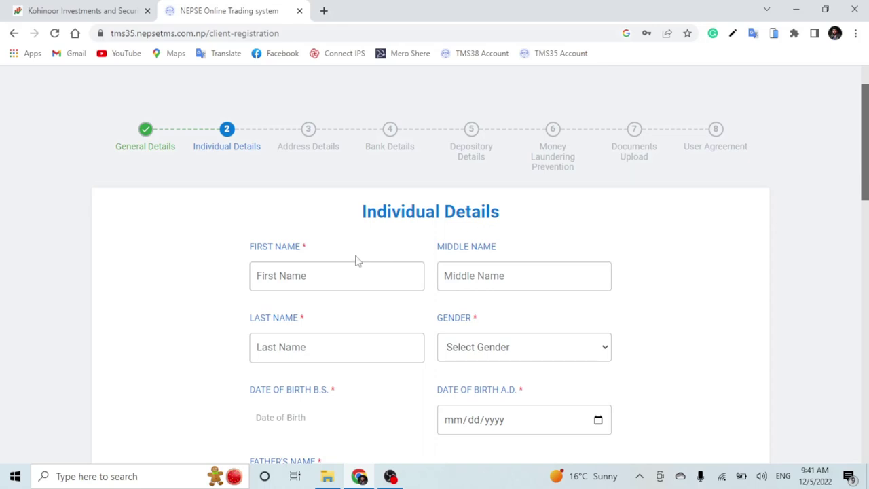
click(304, 275)
click(485, 277)
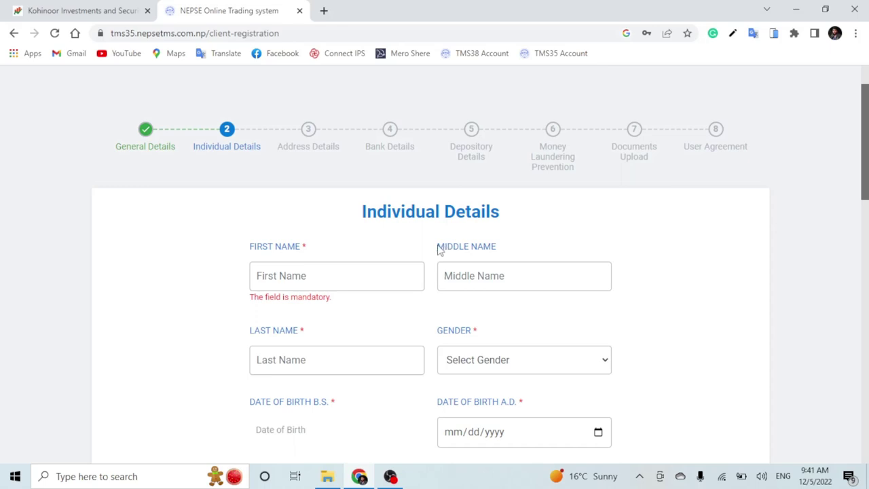
click(310, 362)
- Check the Gender choices without selecting, then open the Date of Birth B.S. calendar
scroll(330, 332, down, 1)
scroll(590, 276, down, 1)
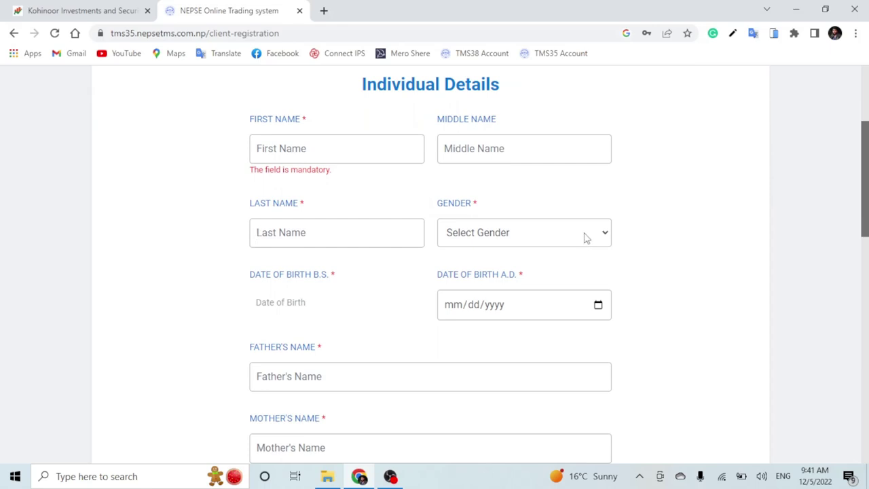
click(586, 237)
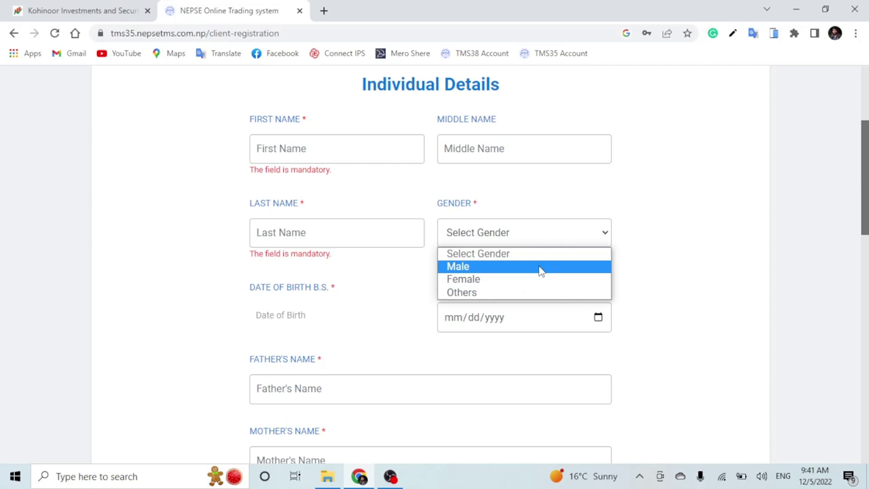
click(292, 313)
click(292, 315)
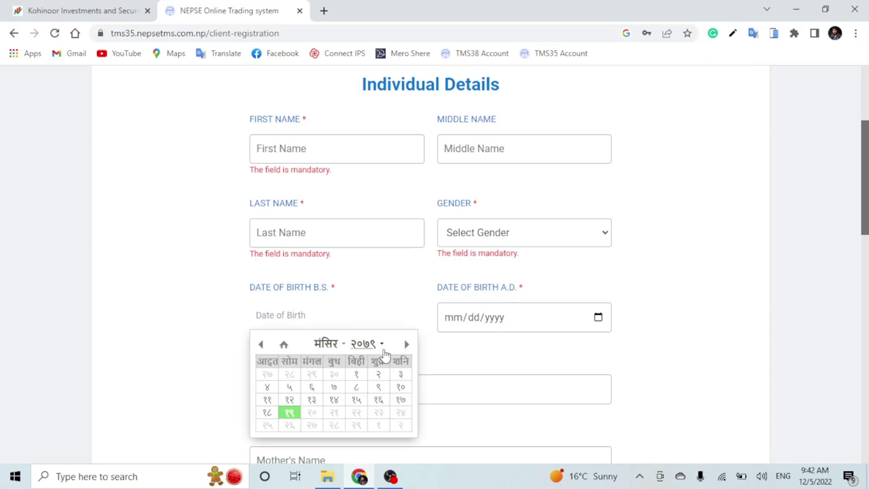
- Pick year २०५६, month असार and day ४, giving 06/18/1999 A.D
click(384, 346)
scroll(379, 385, up, 3)
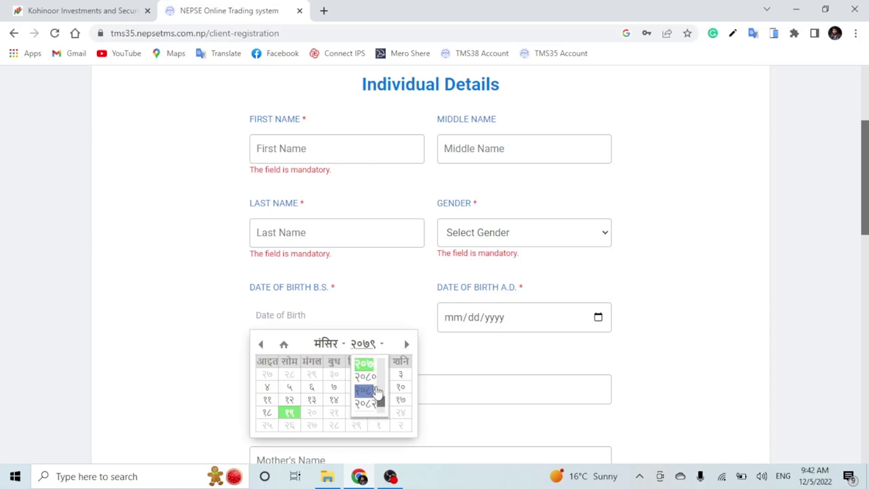
scroll(376, 399, up, 10)
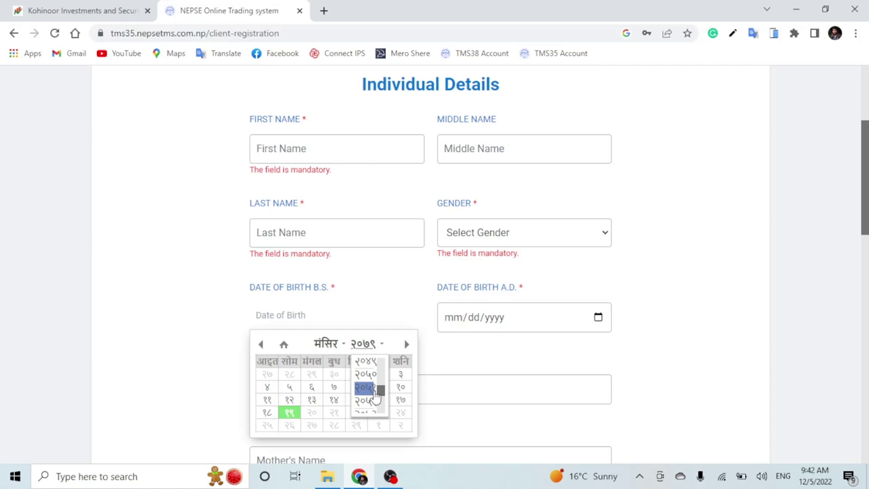
scroll(372, 397, down, 5)
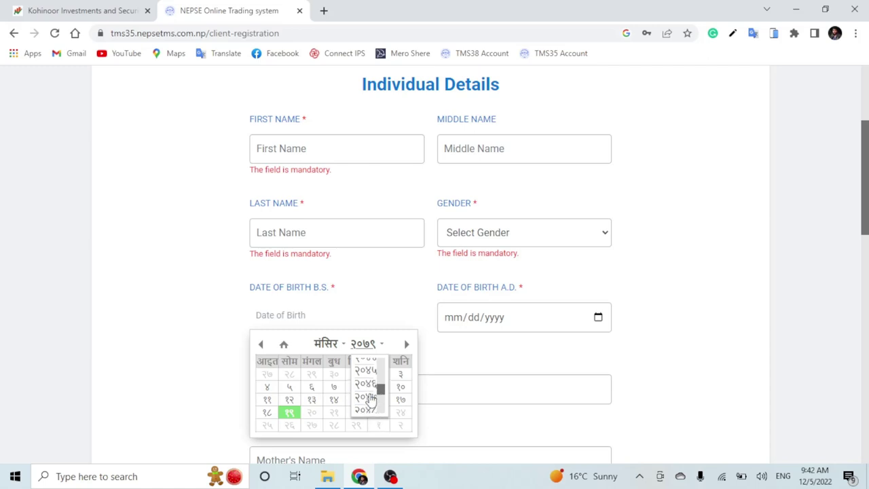
click(367, 392)
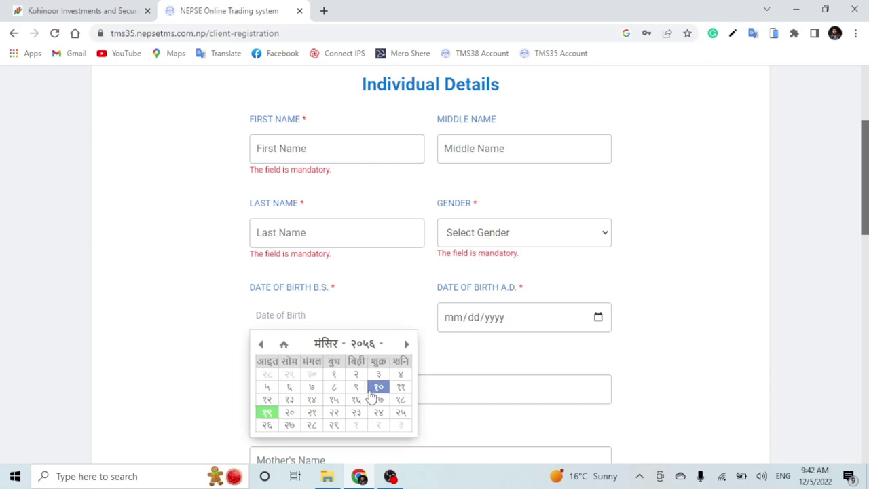
click(343, 345)
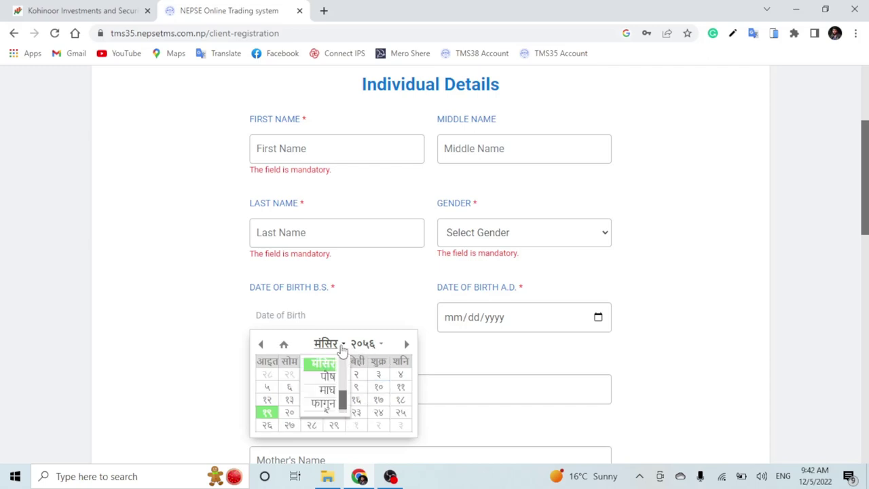
scroll(336, 394, up, 4)
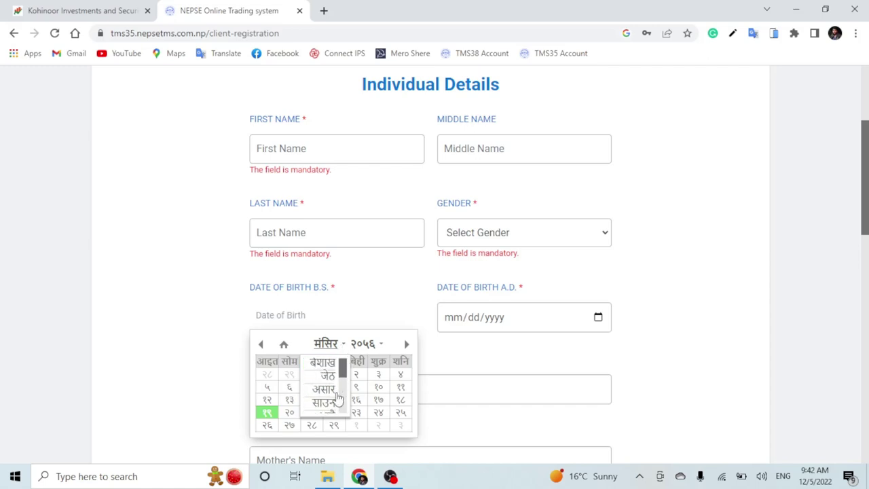
click(333, 393)
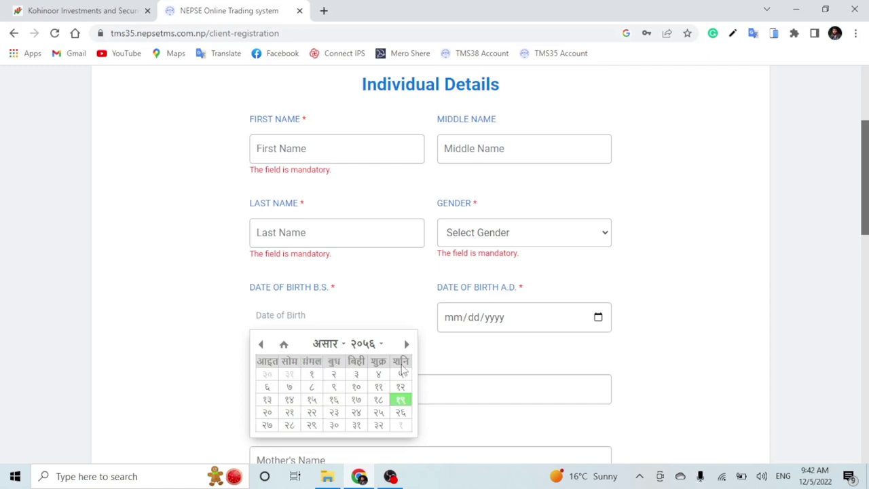
click(379, 374)
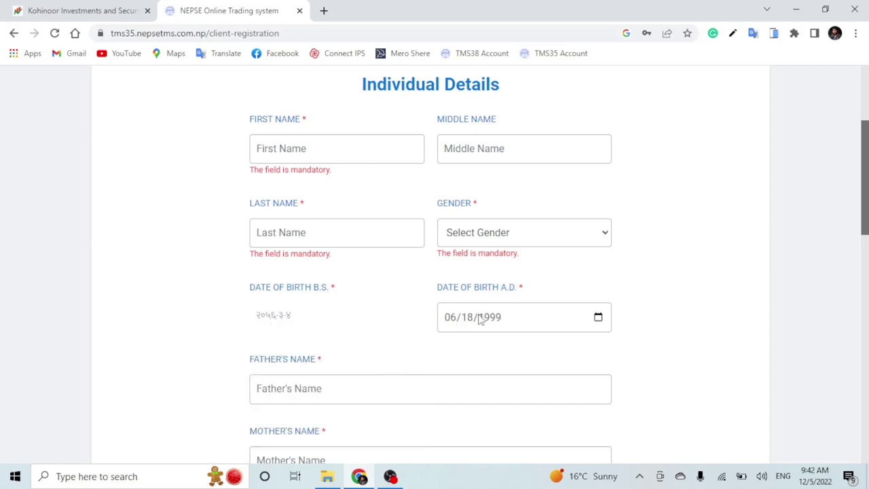
- Go over the Father's, Mother's and Grandfather's Name fields, leaving them blank
scroll(388, 339, down, 1)
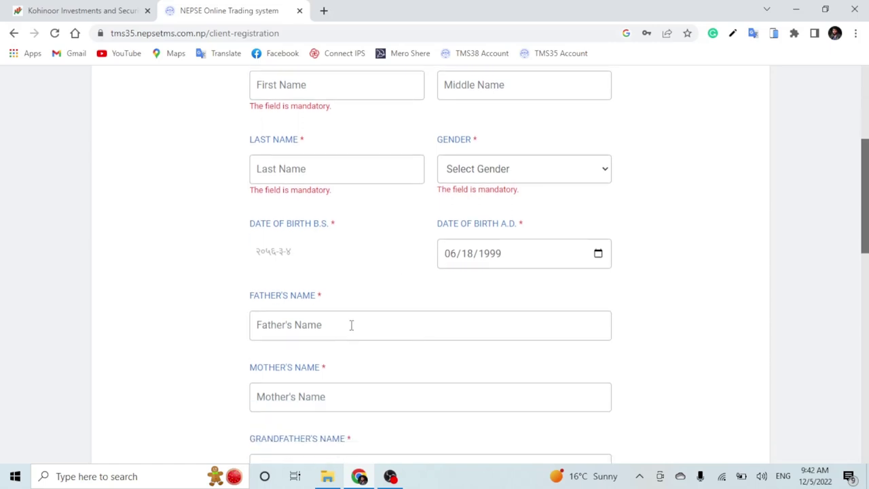
drag(224, 302, 322, 303)
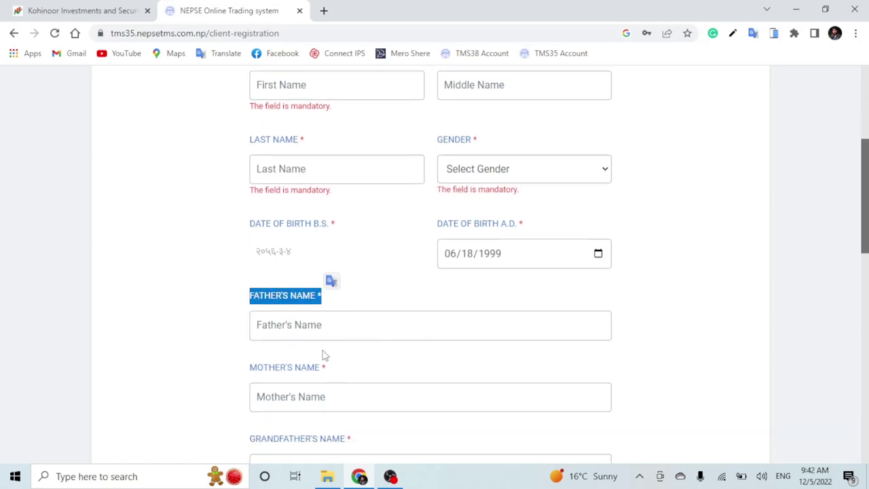
click(324, 335)
scroll(326, 340, down, 1)
click(272, 252)
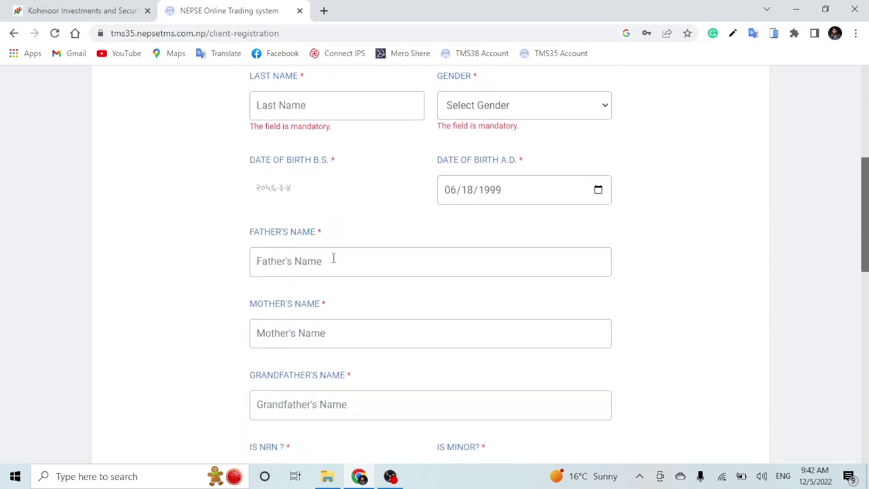
click(300, 332)
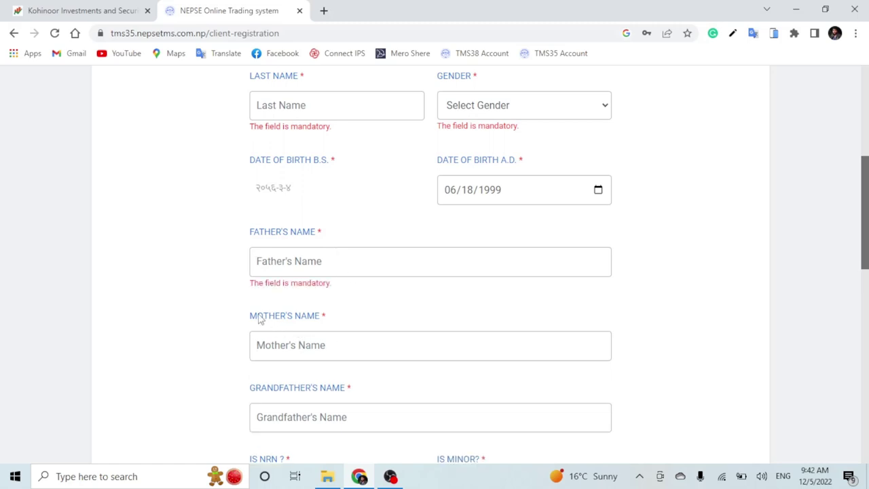
drag(260, 319, 355, 317)
scroll(358, 317, down, 1)
click(300, 286)
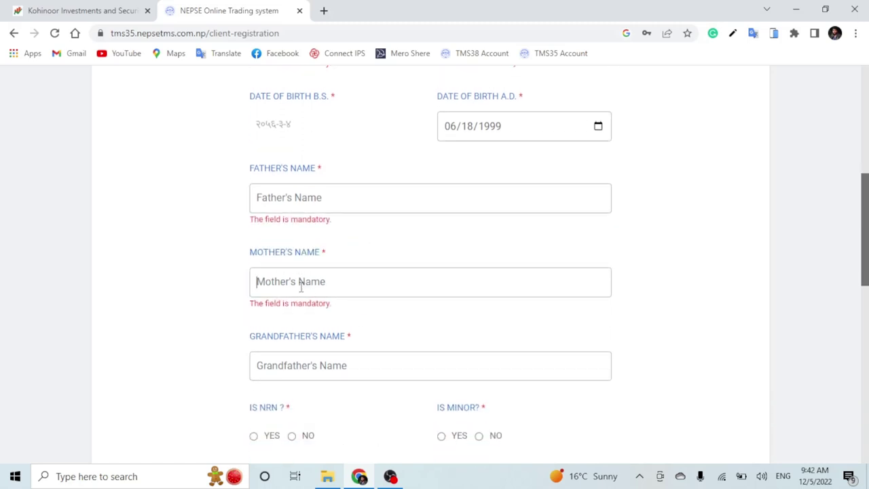
scroll(320, 289, down, 1)
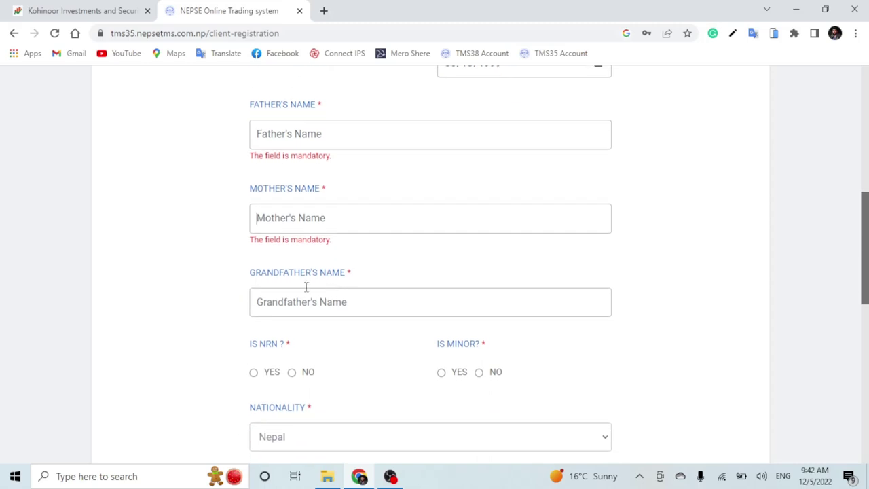
drag(249, 275, 371, 281)
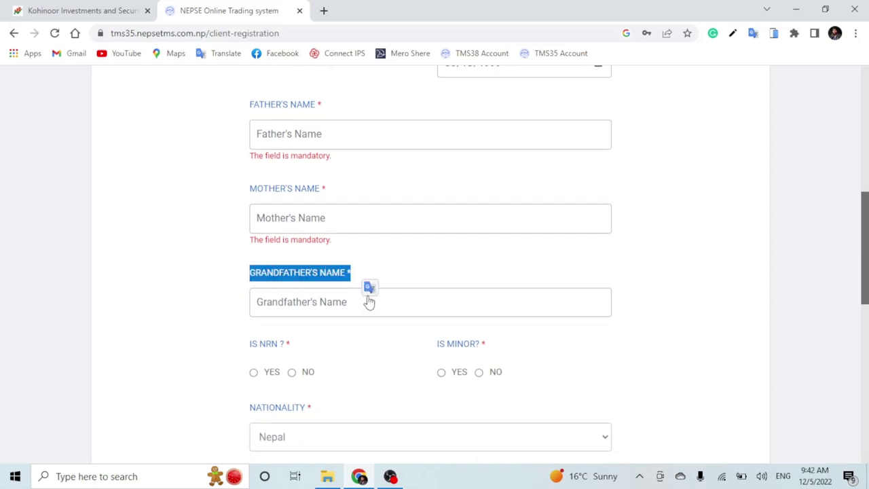
click(352, 302)
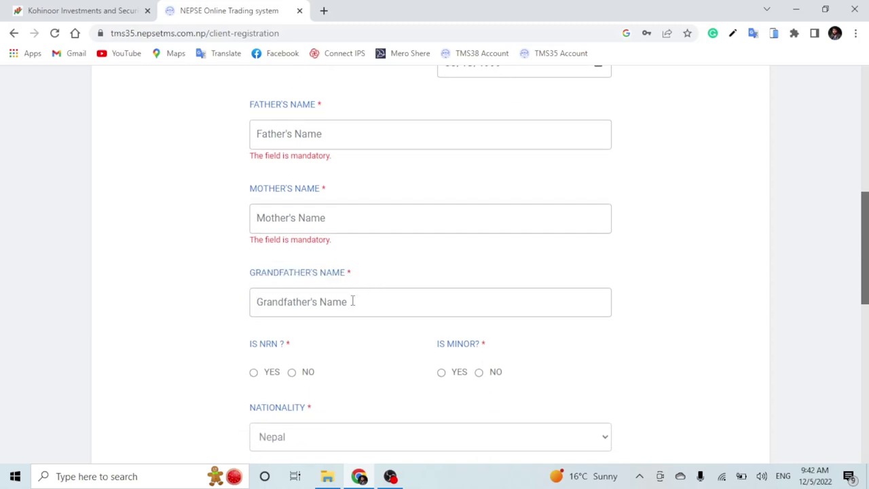
scroll(352, 302, down, 1)
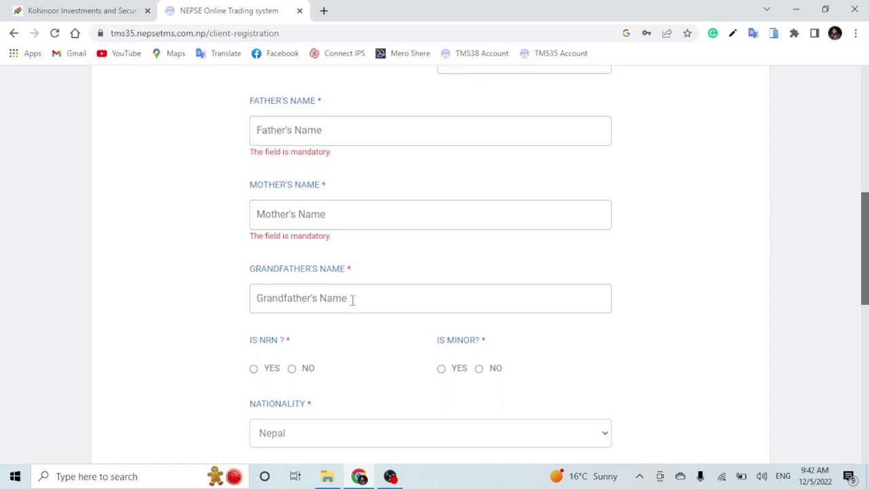
- Answer NO to both IS NRN? and IS MINOR?
drag(244, 286, 283, 299)
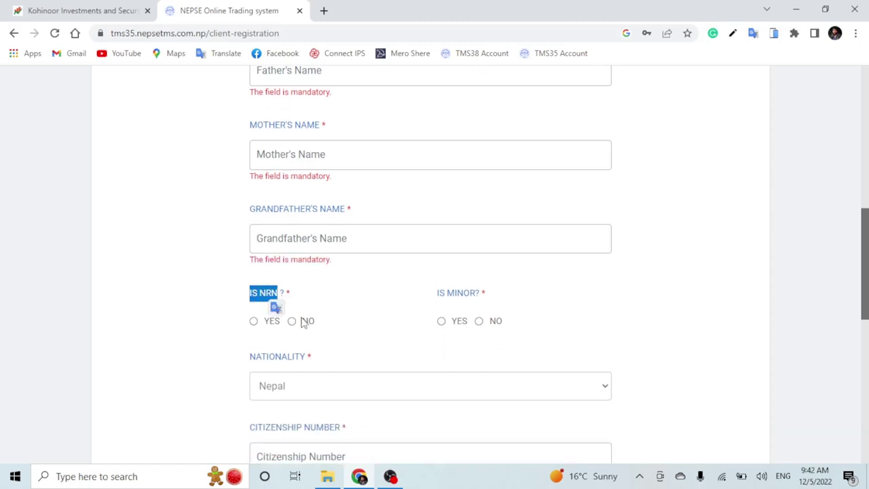
click(292, 320)
click(388, 304)
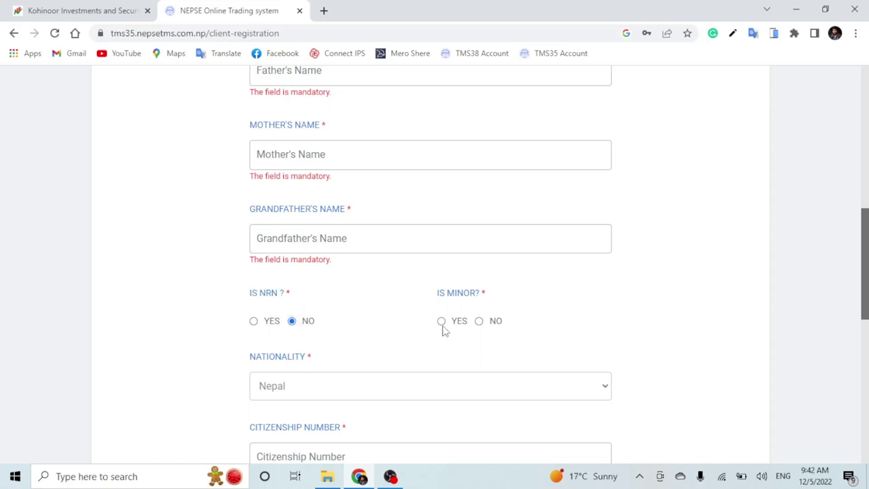
click(478, 324)
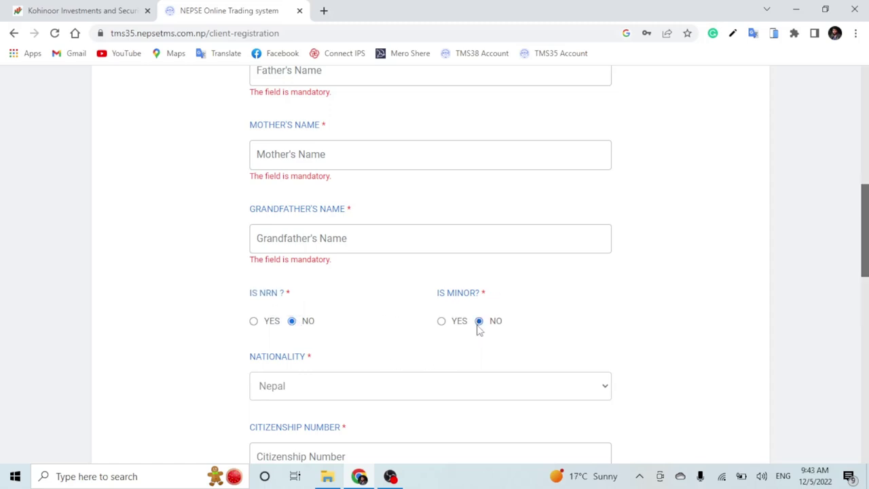
scroll(345, 253, down, 2)
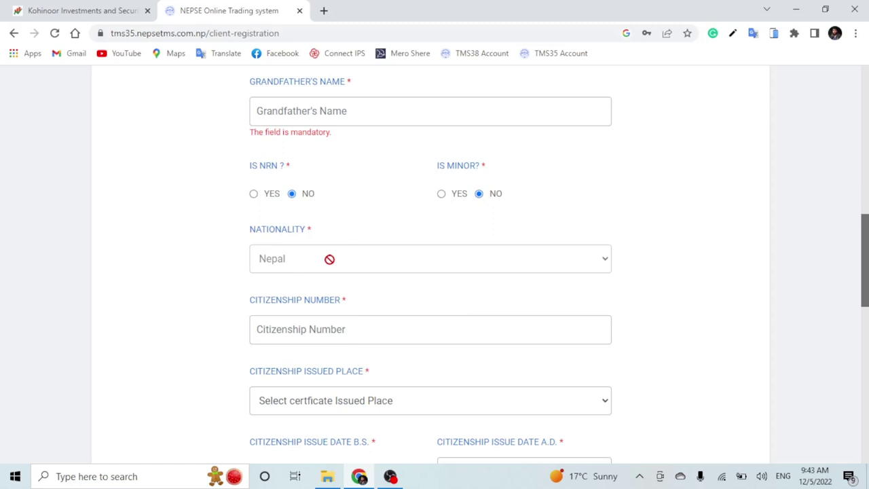
- Begin entering the client's citizenship number in its field
scroll(330, 258, down, 1)
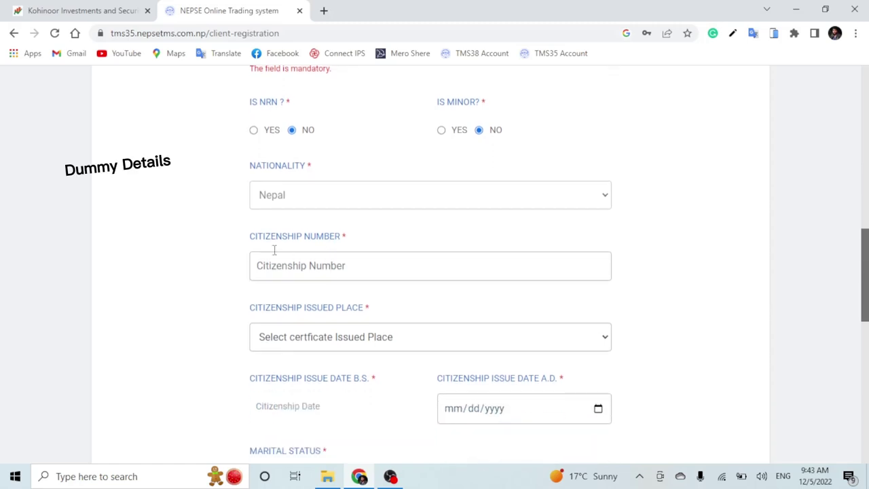
drag(251, 246, 355, 246)
click(355, 266)
- Set Citizenship Issued Place to Doti
drag(239, 311, 389, 313)
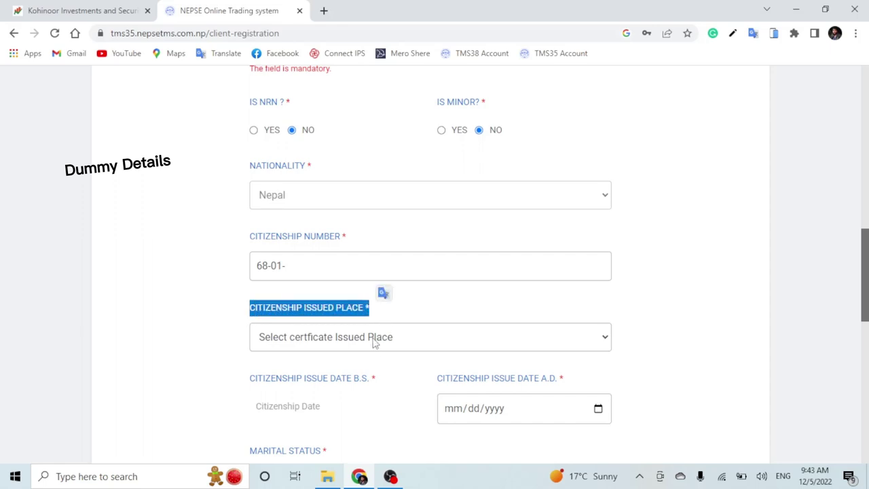
click(373, 343)
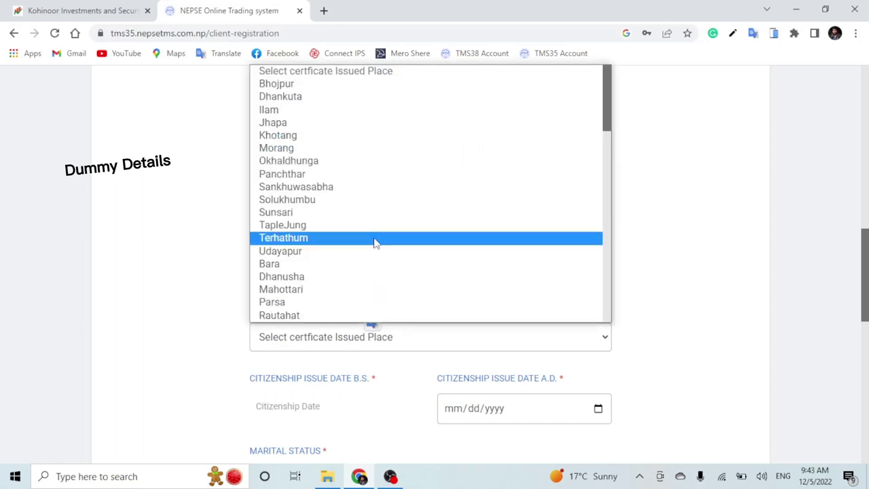
scroll(375, 242, down, 10)
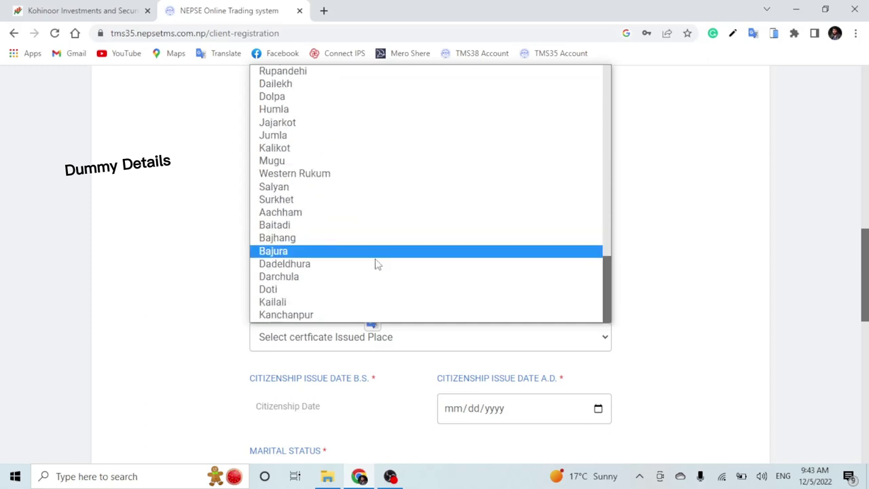
click(324, 296)
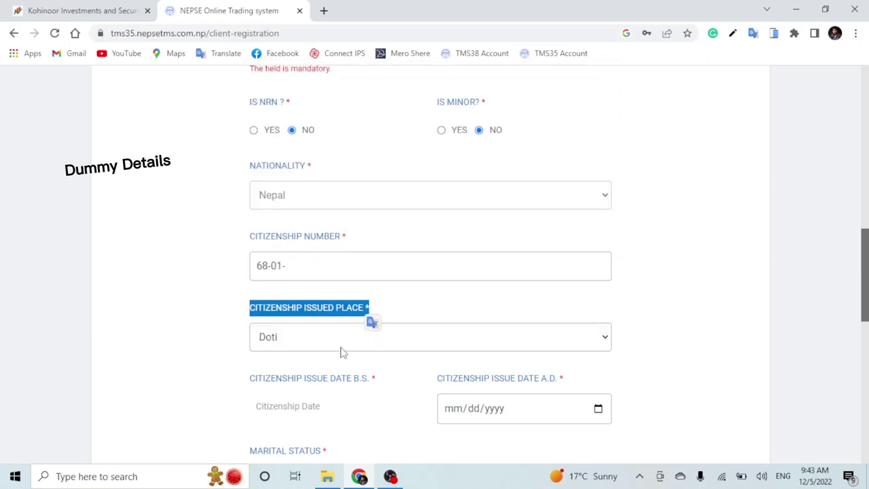
scroll(342, 351, down, 2)
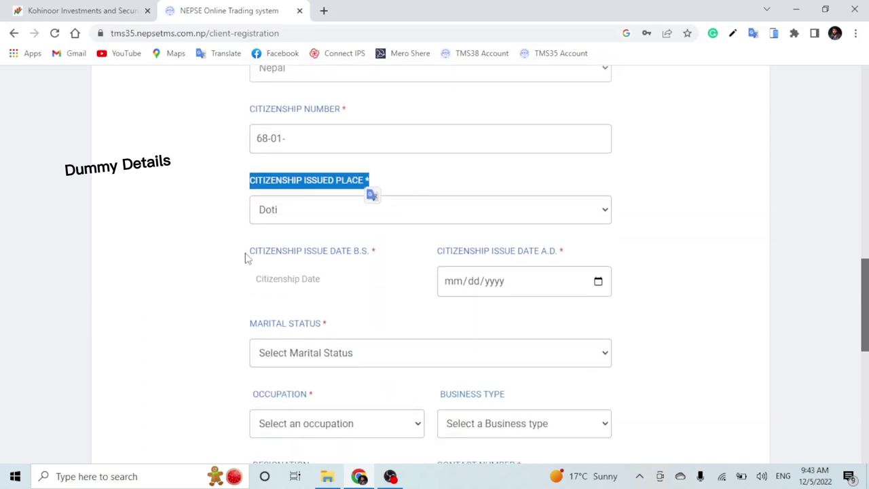
drag(249, 253, 369, 256)
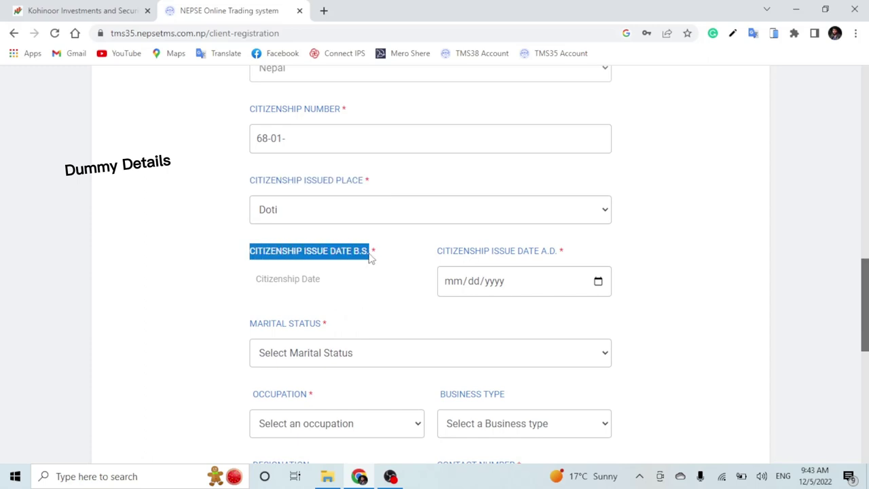
- Open the B.S. citizenship issue date calendar and close it without choosing a date
click(297, 278)
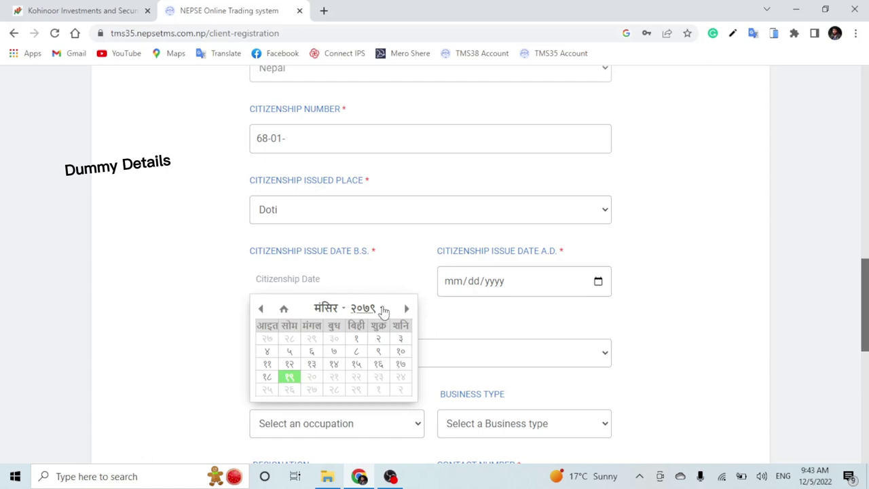
click(384, 311)
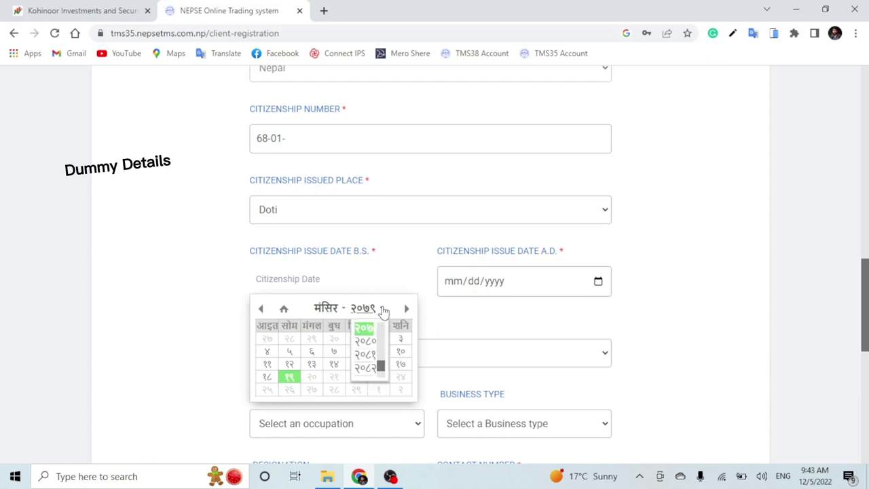
click(384, 310)
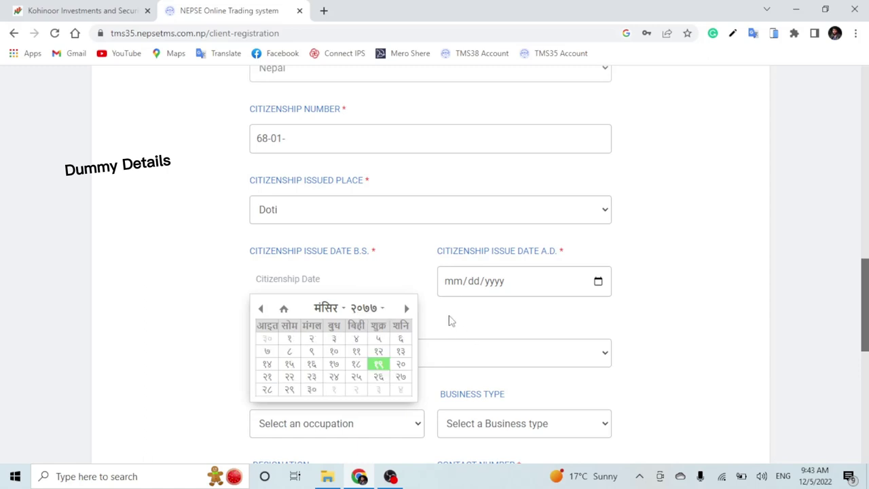
click(443, 322)
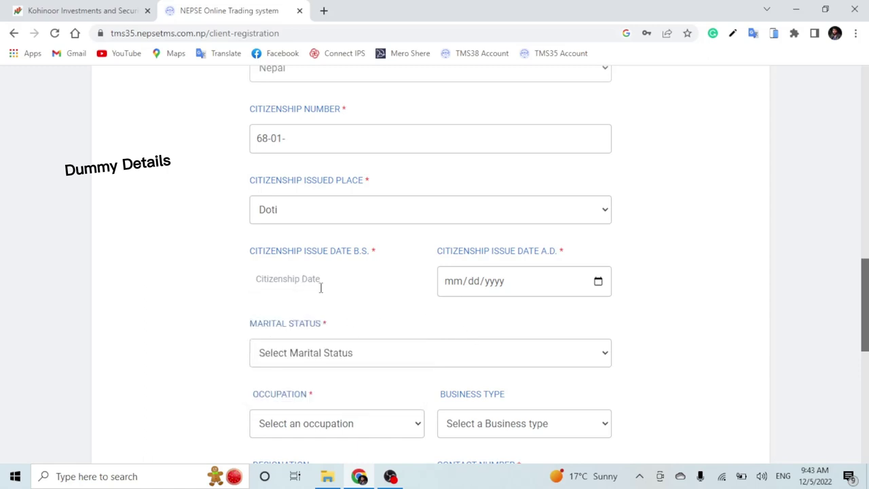
- Set marital status to Unmarried
scroll(333, 303, down, 2)
drag(247, 260, 340, 262)
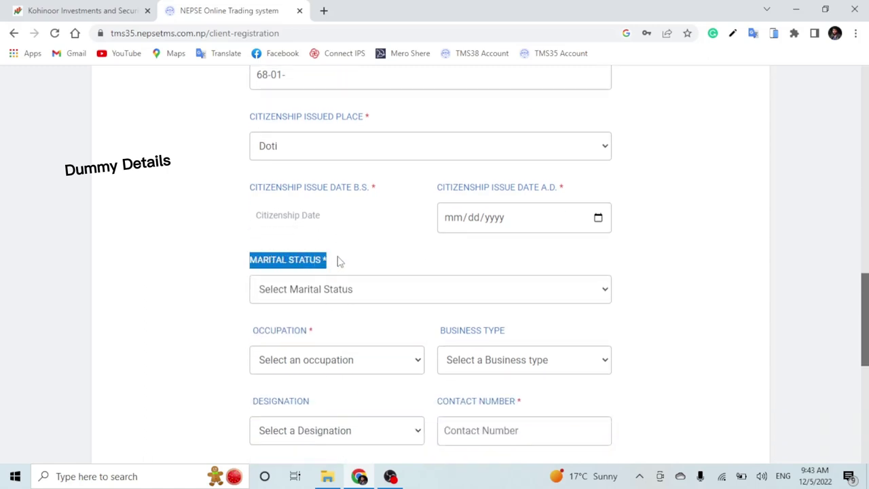
click(330, 289)
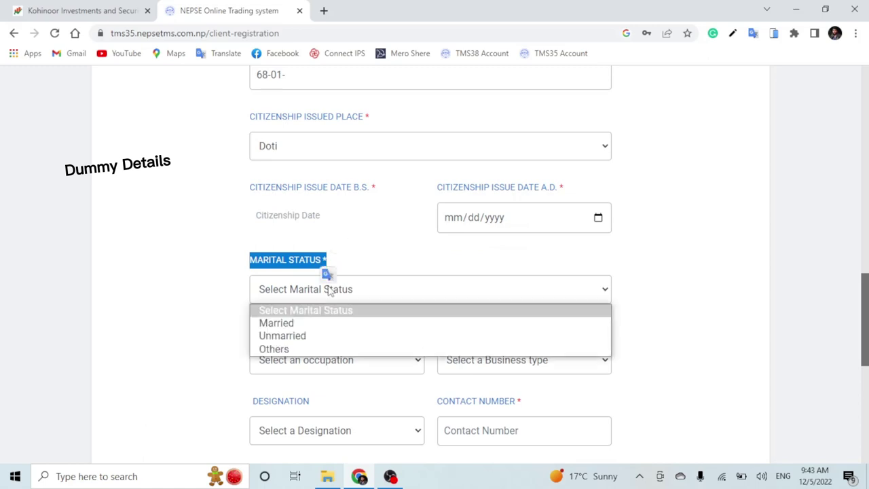
click(329, 339)
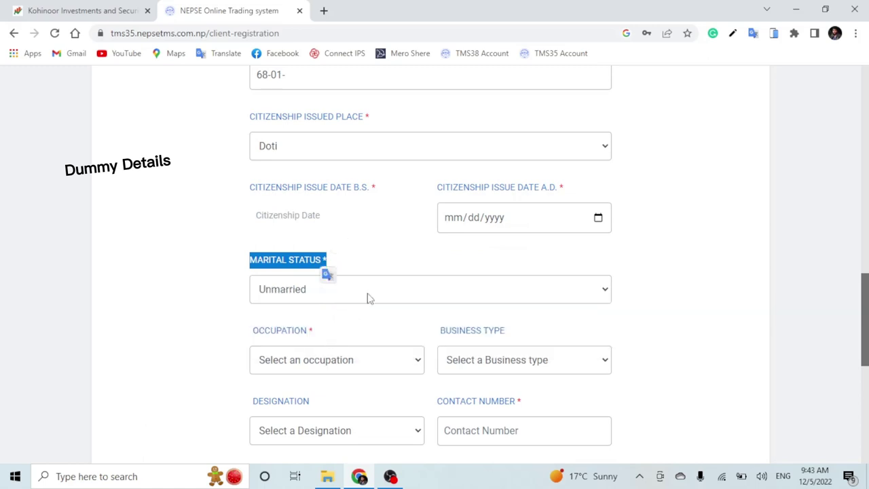
- Set occupation to Student, leaving Business Type unset
scroll(373, 297, down, 1)
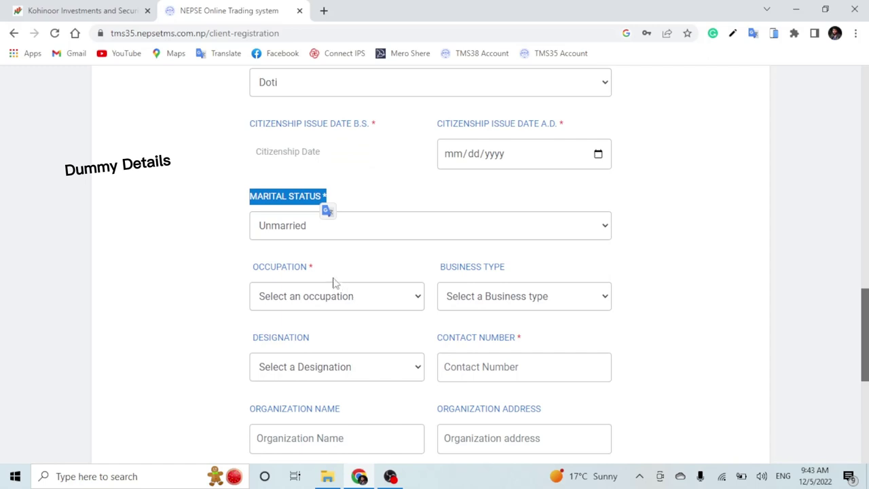
drag(250, 266, 325, 268)
click(369, 302)
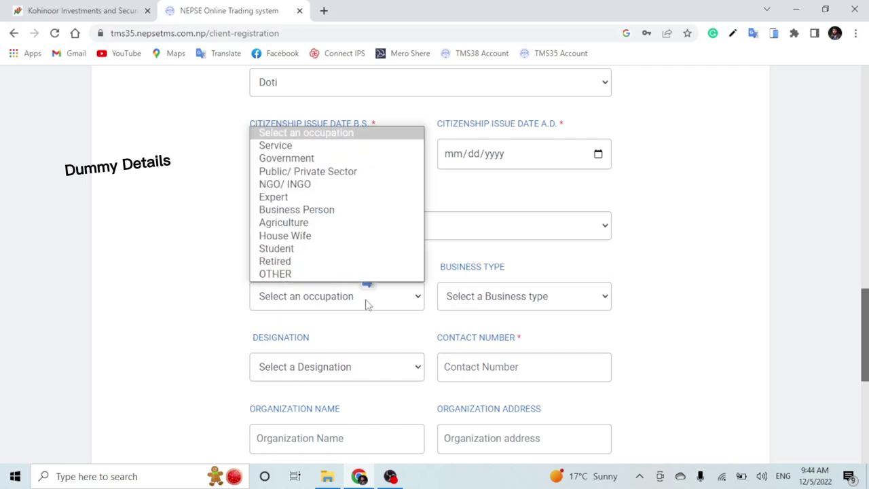
click(295, 250)
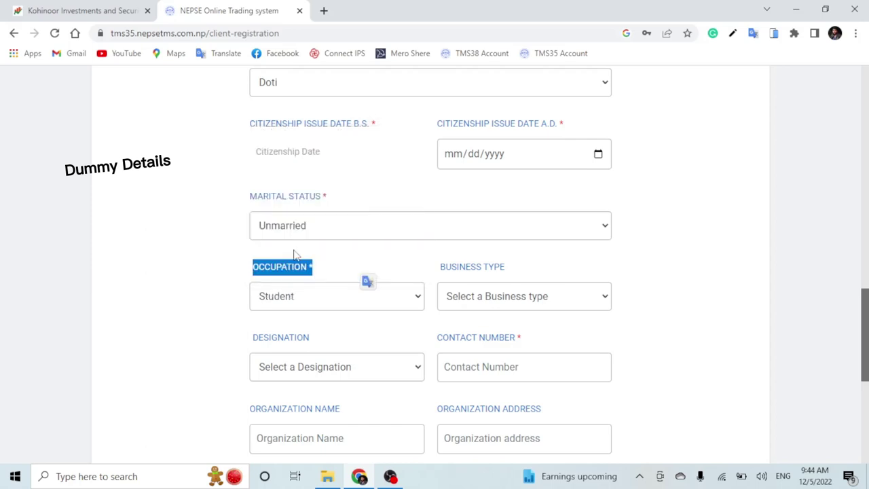
drag(436, 266, 514, 269)
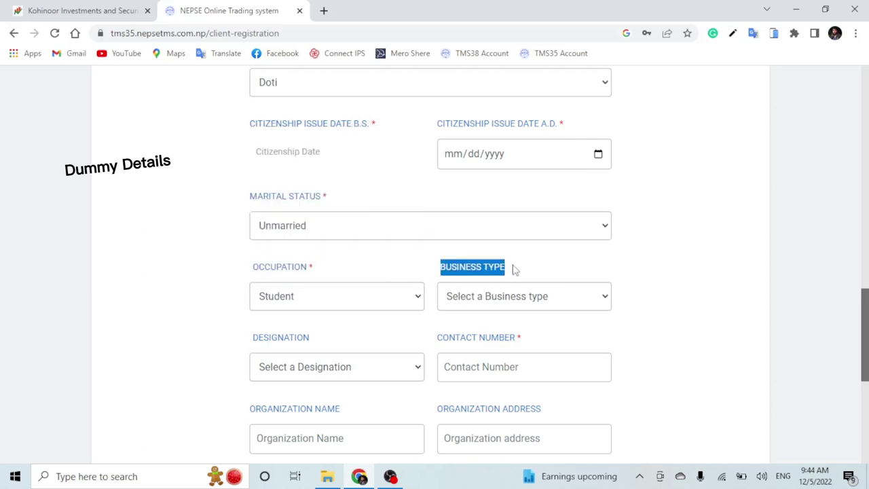
click(514, 274)
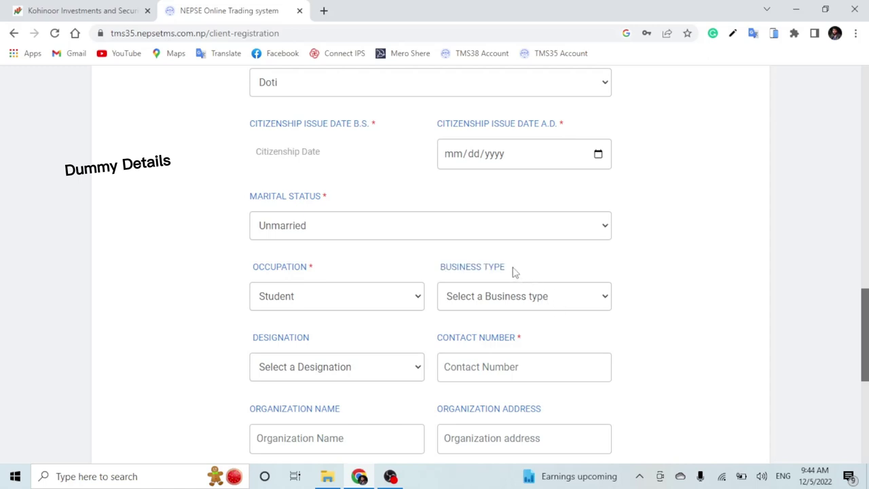
click(584, 300)
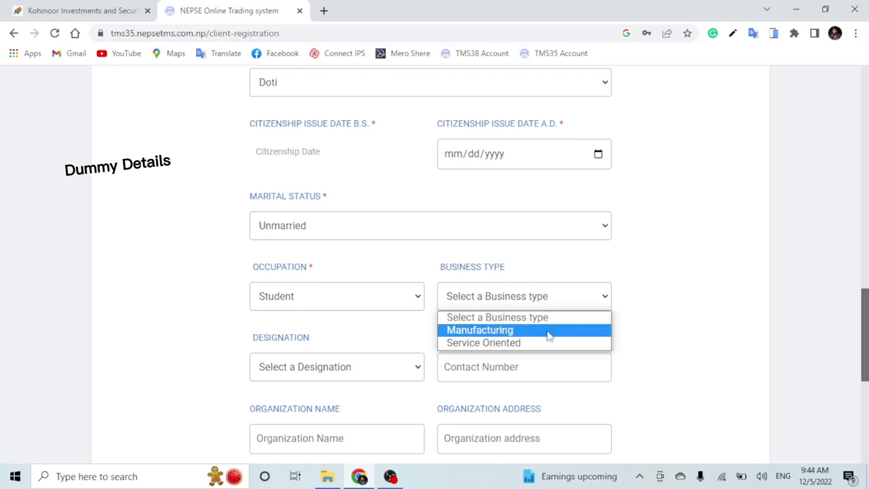
click(569, 261)
- Review the Designation and Organization fields and begin entering the contact number
scroll(523, 297, down, 1)
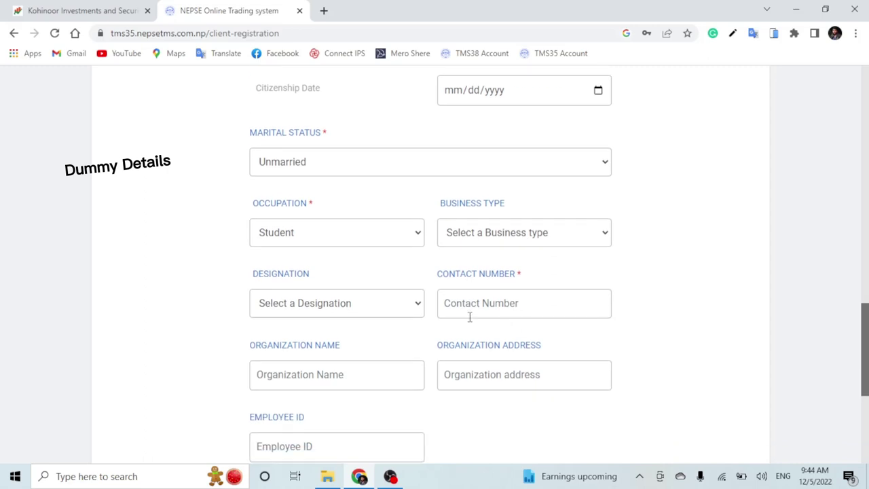
drag(244, 276, 331, 273)
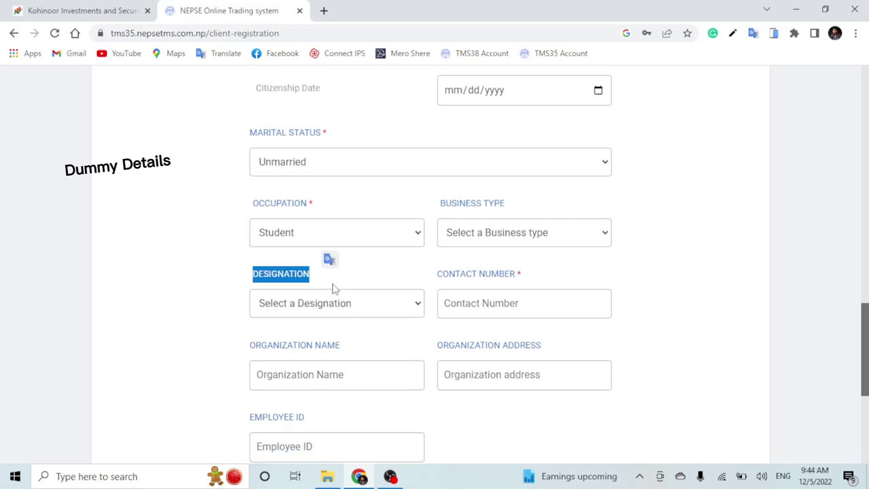
click(333, 289)
drag(438, 278, 550, 280)
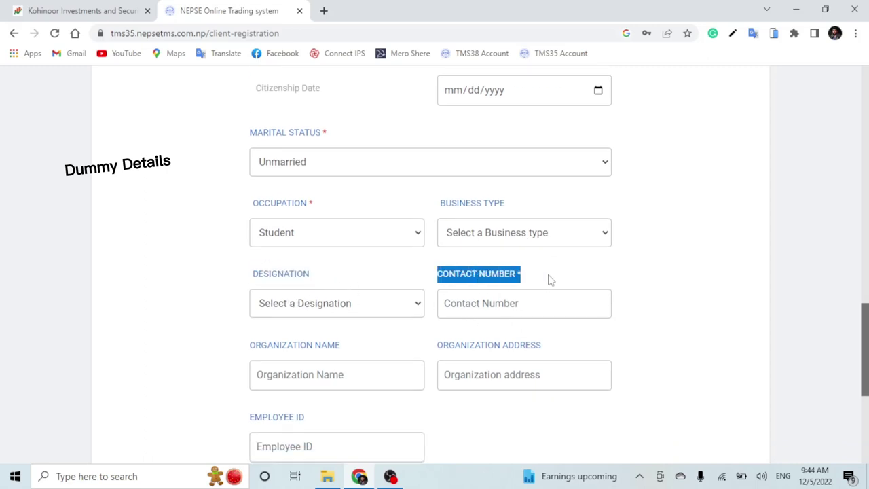
click(534, 280)
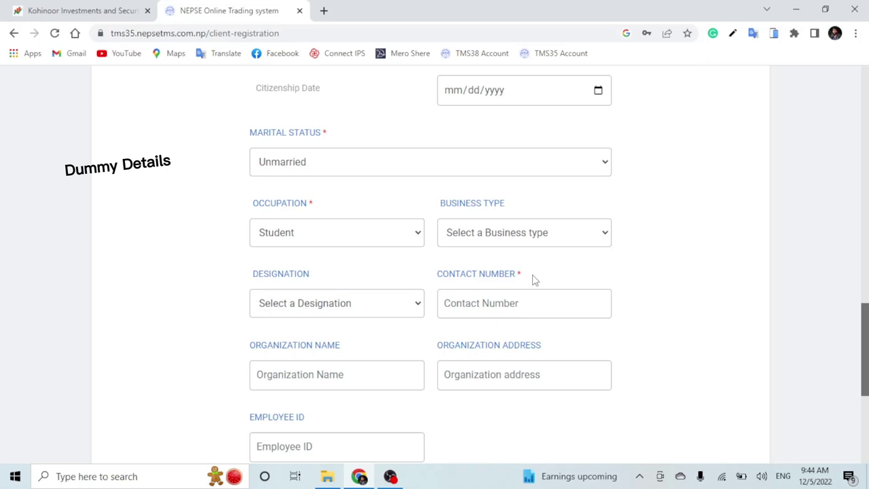
click(481, 299)
text(98)
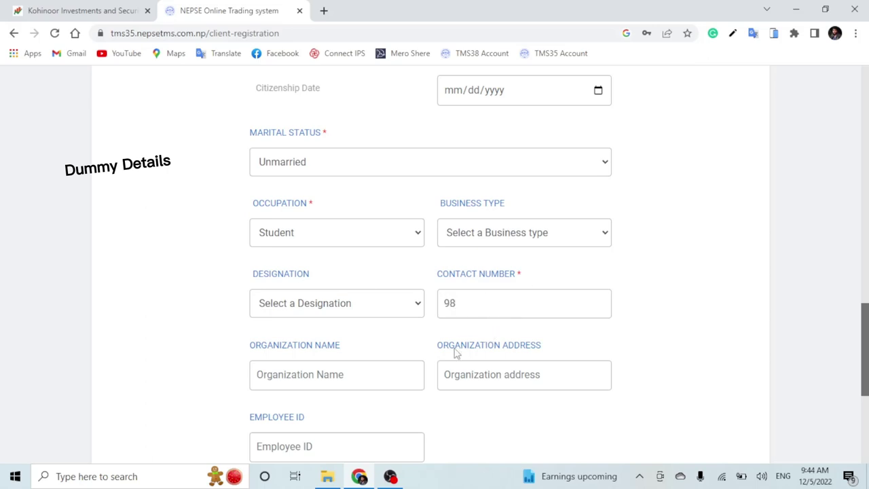
scroll(455, 336, down, 1)
drag(253, 291, 248, 325)
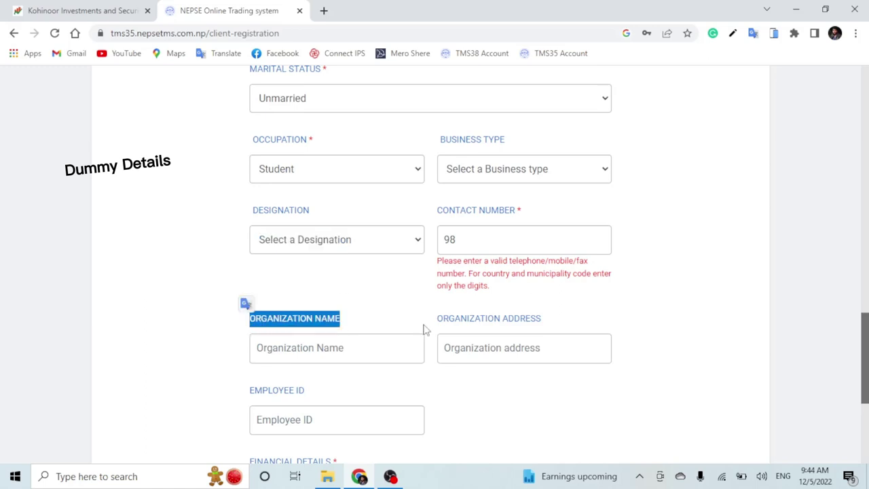
click(456, 322)
drag(438, 318, 544, 332)
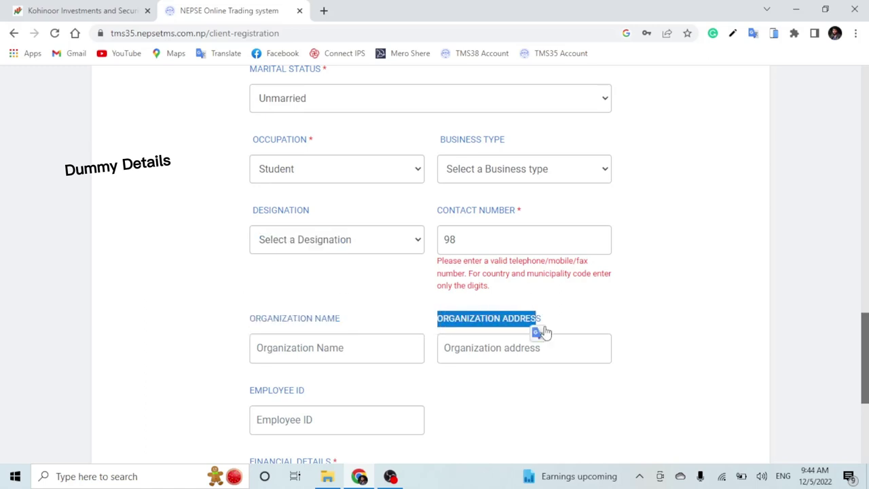
click(568, 298)
- Choose Upto 5,00,000 for Financial Details and NO for investment company involvement
scroll(553, 295, down, 2)
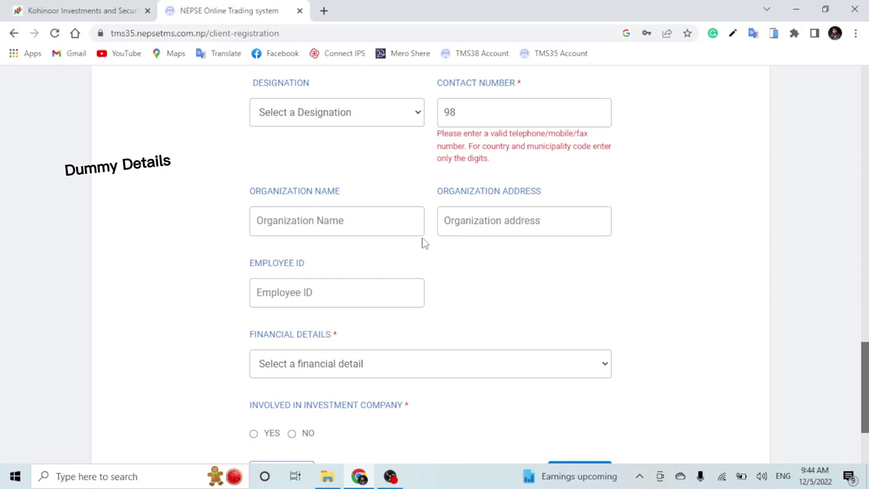
drag(249, 269, 314, 270)
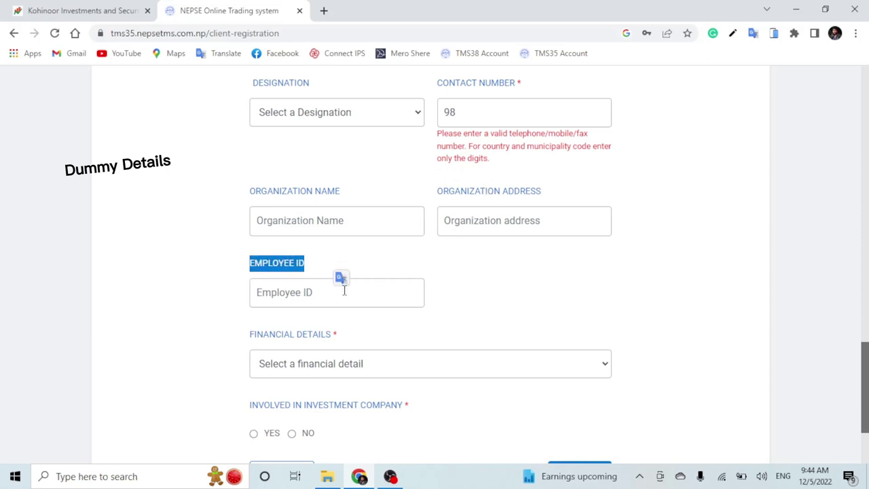
scroll(343, 280, down, 1)
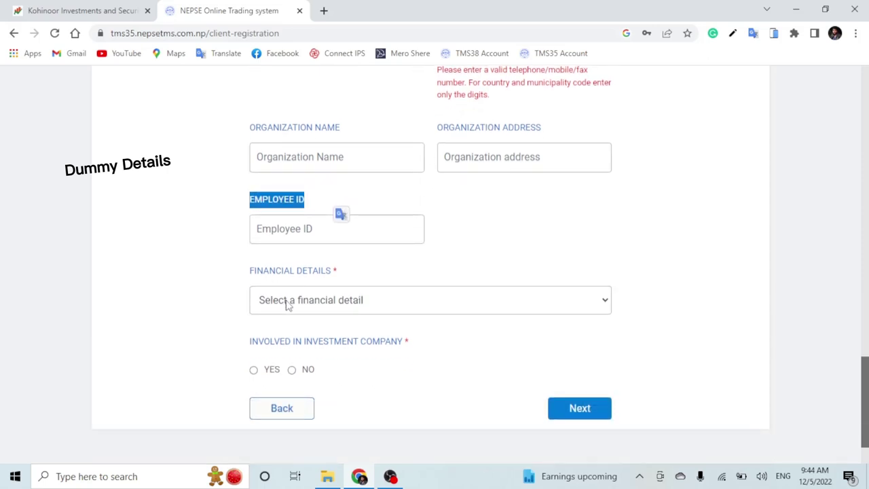
click(404, 305)
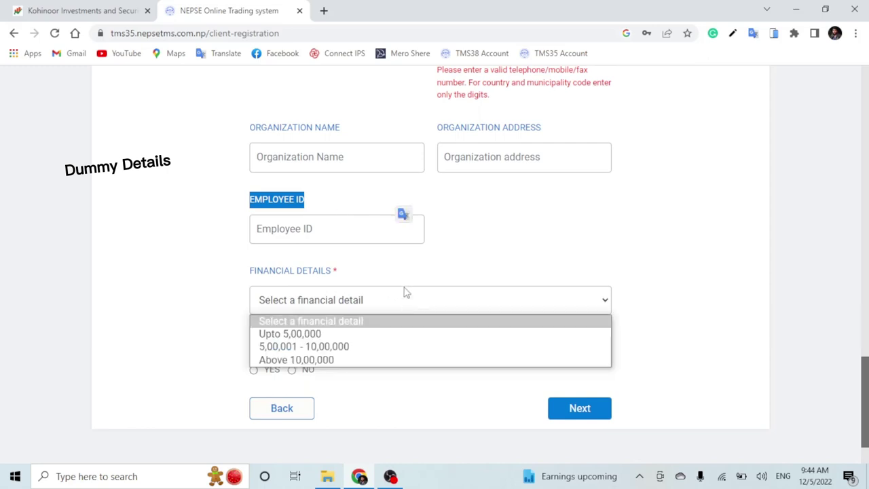
click(323, 334)
drag(251, 343, 409, 347)
click(292, 369)
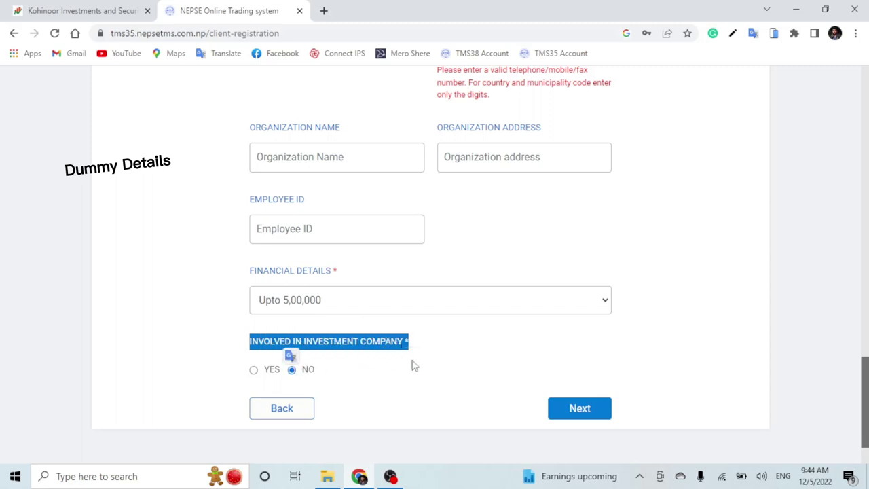
click(436, 359)
scroll(438, 358, up, 4)
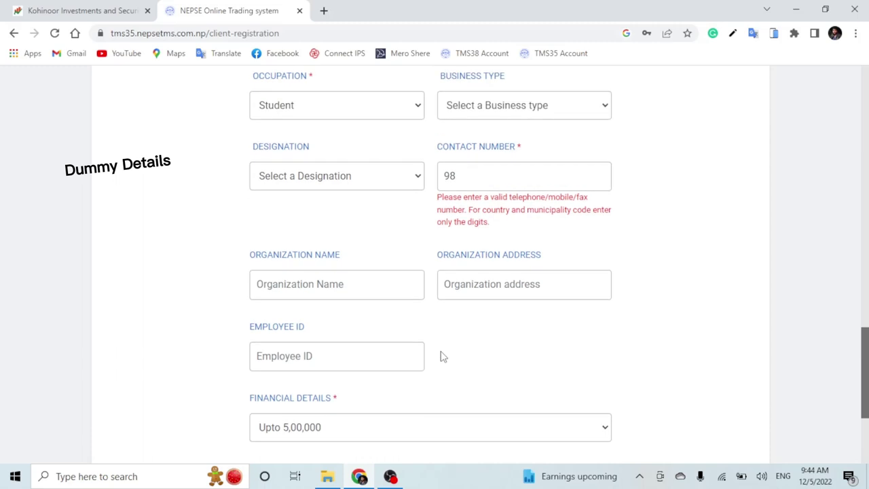
scroll(442, 357, down, 1)
scroll(442, 351, down, 2)
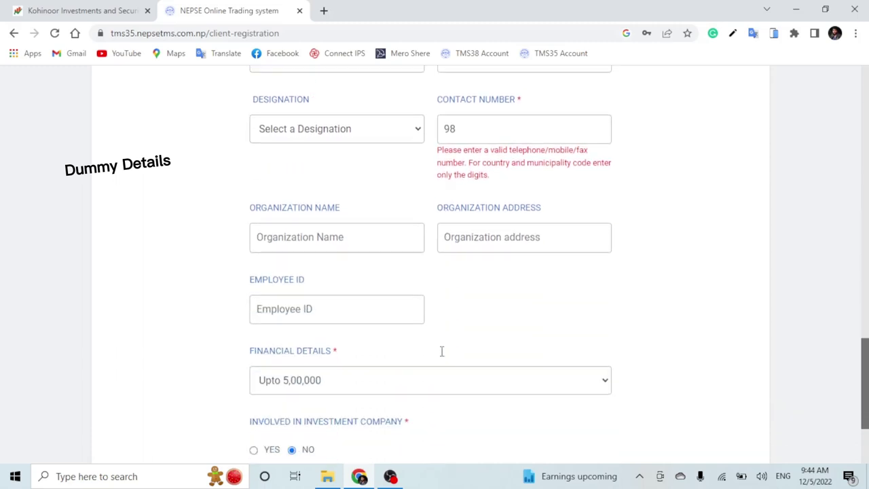
scroll(441, 358, down, 1)
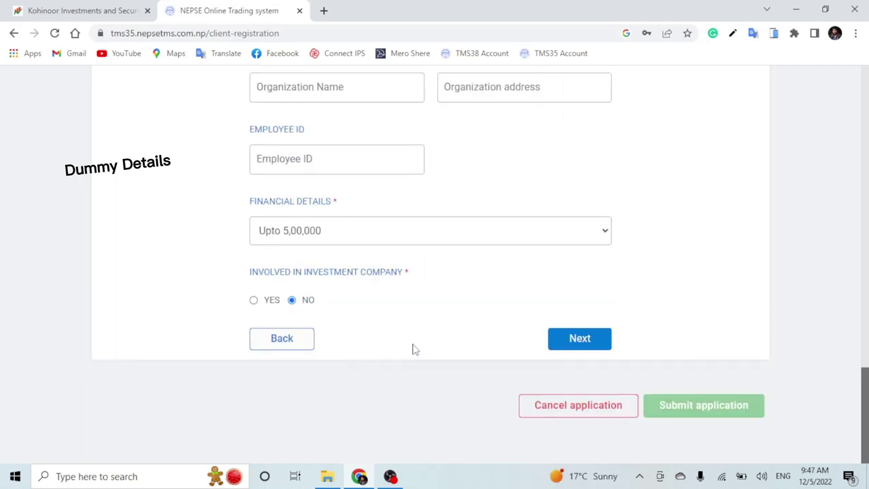
- Advance the registration form to the Address Details step
click(580, 340)
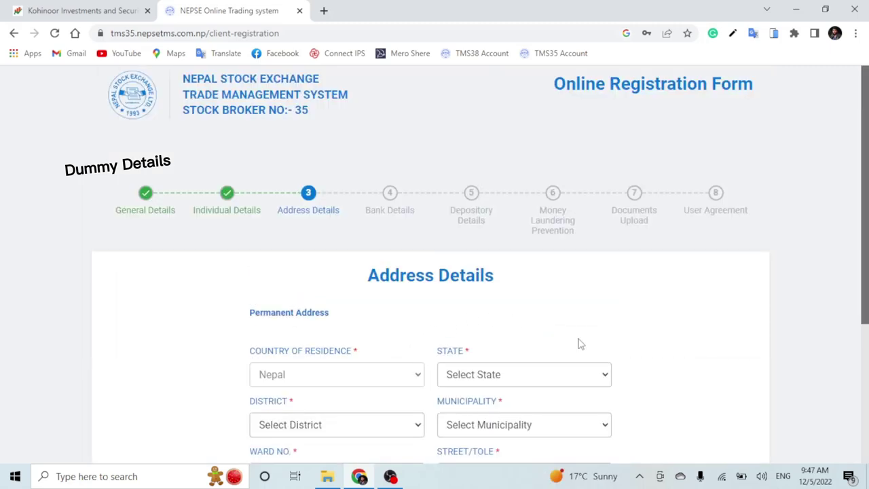
scroll(423, 270, down, 1)
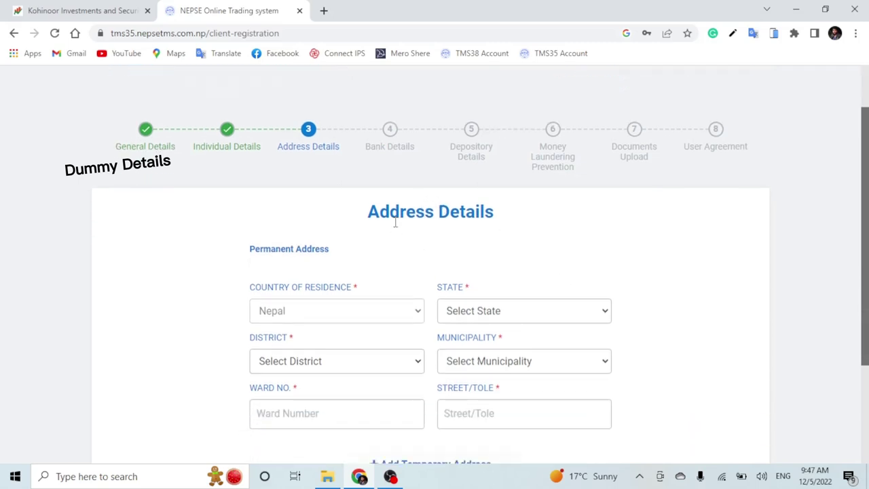
drag(364, 218, 537, 220)
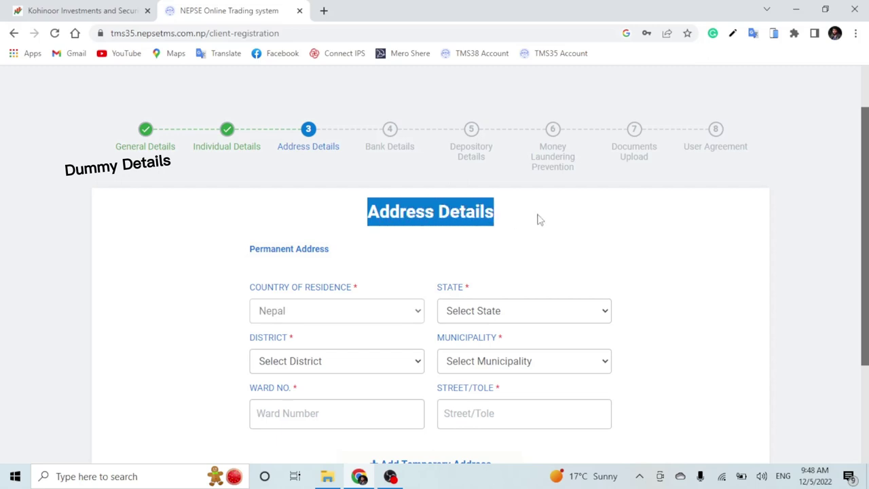
scroll(537, 244, down, 1)
click(568, 204)
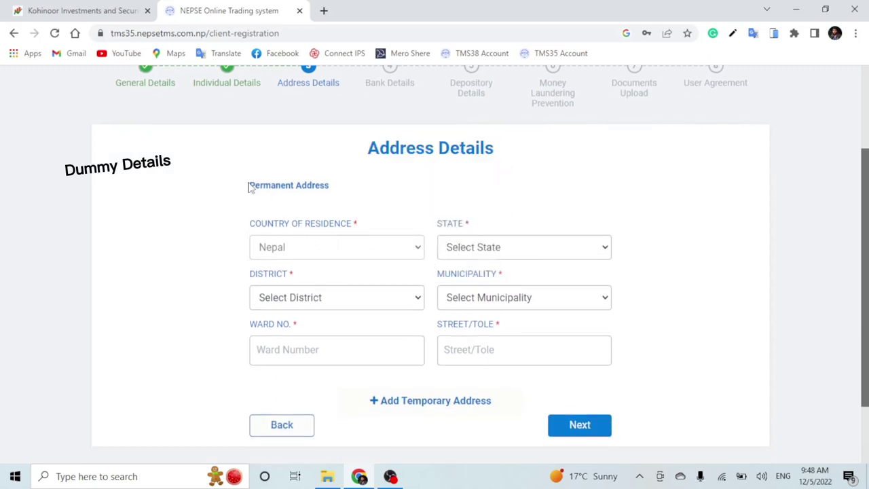
drag(249, 188, 355, 186)
click(357, 188)
click(532, 250)
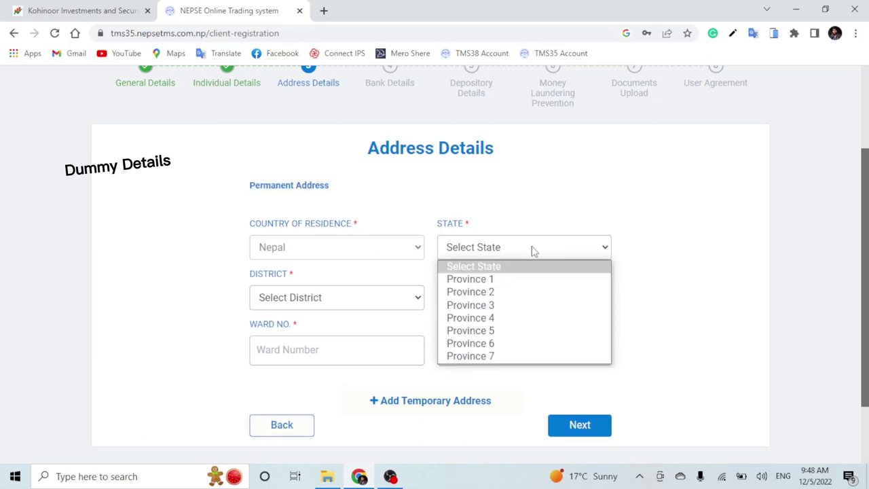
click(495, 357)
scroll(501, 259, down, 1)
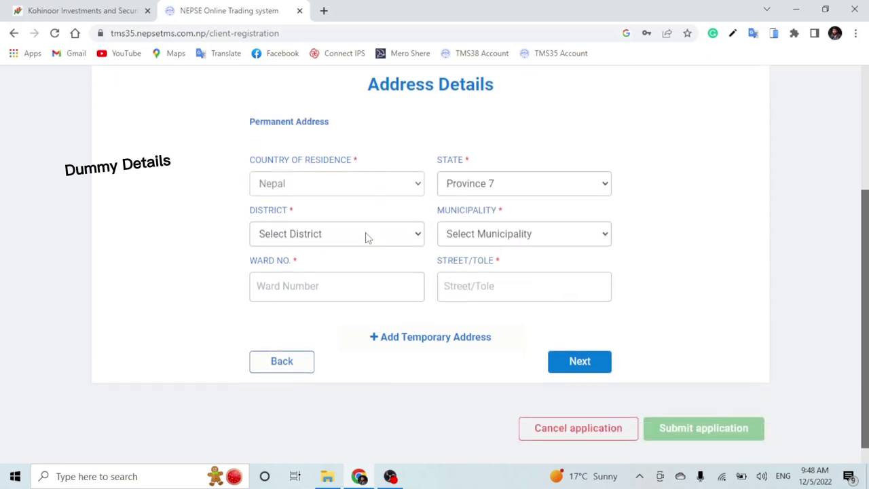
click(343, 234)
click(333, 342)
click(527, 234)
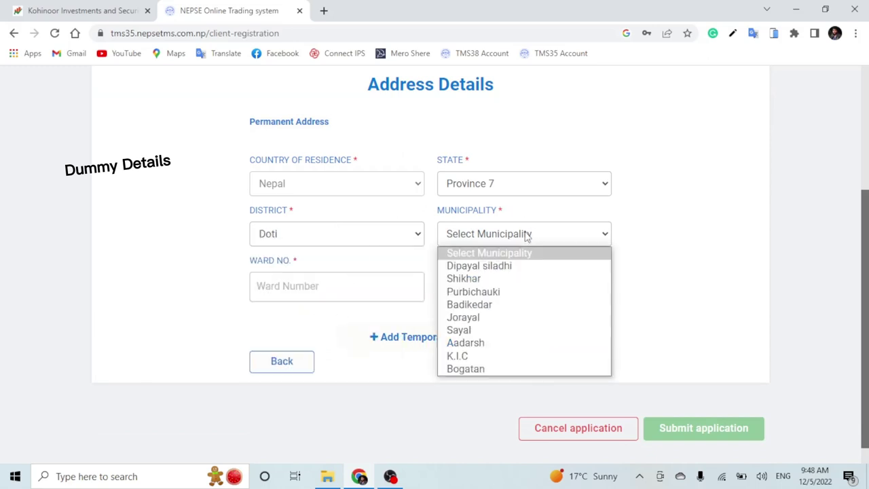
click(504, 359)
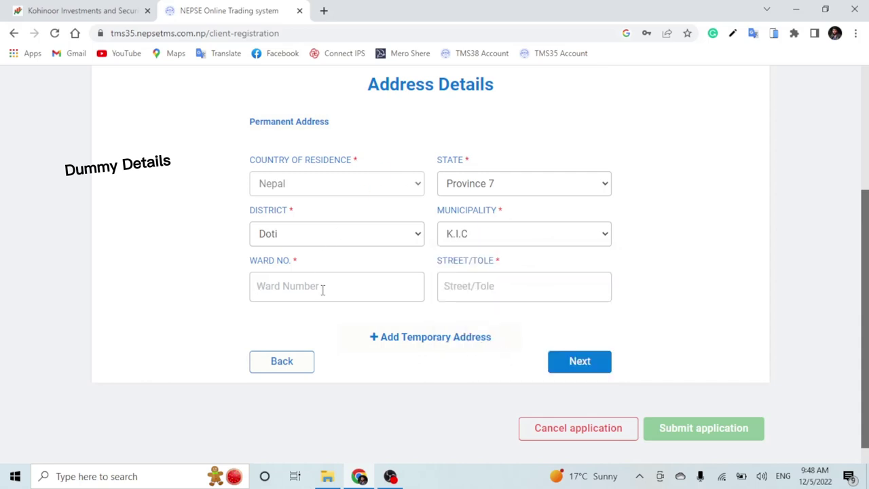
text(3)
text(Jhagabasti)
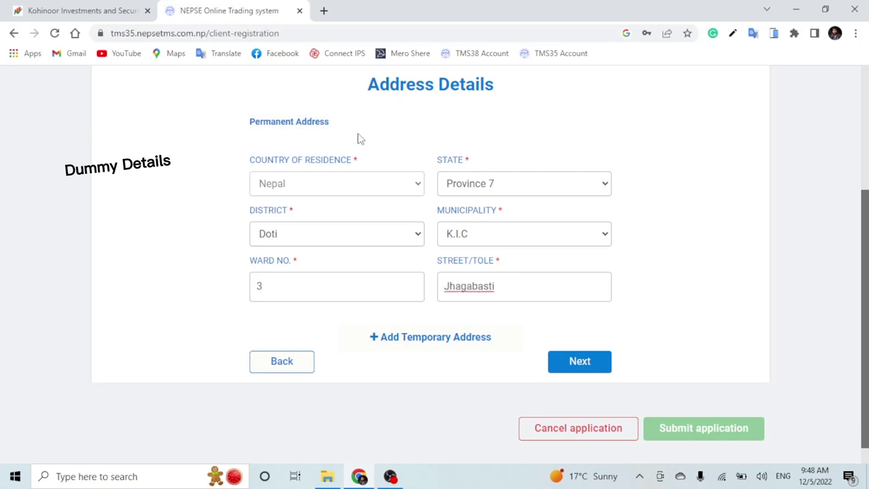
drag(341, 123, 246, 125)
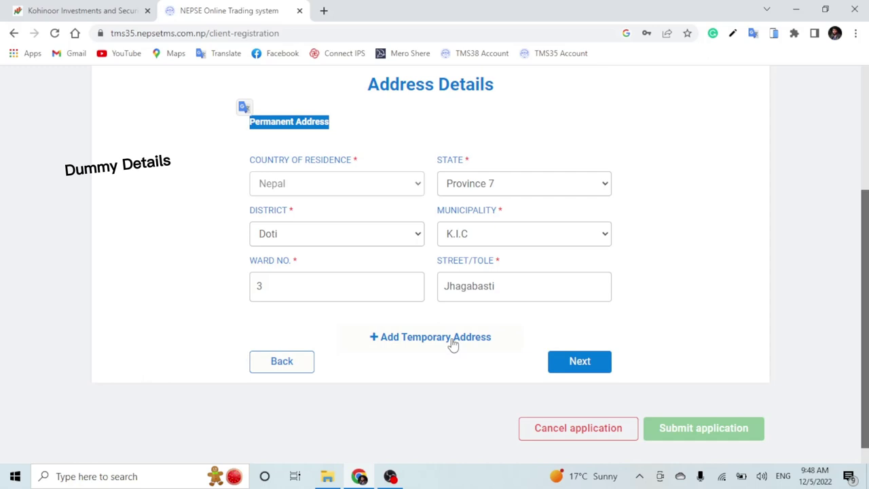
click(583, 364)
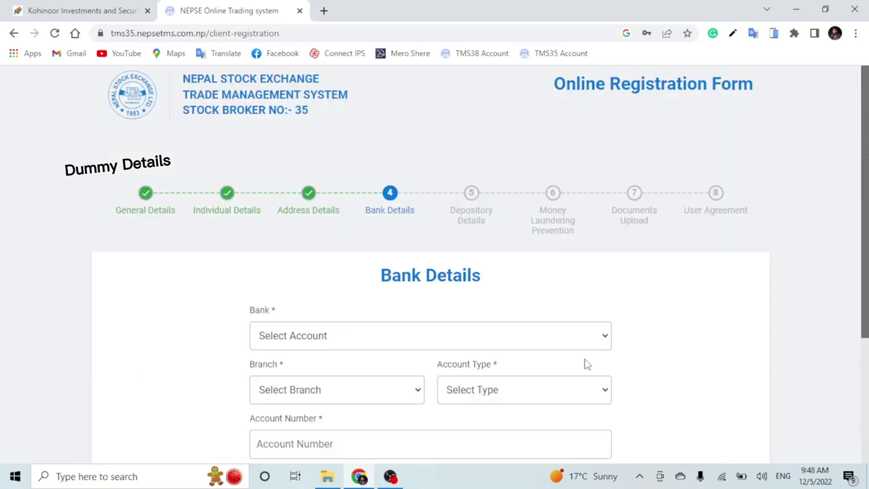
- Select Everest Bank Limited as the bank
scroll(515, 285, down, 1)
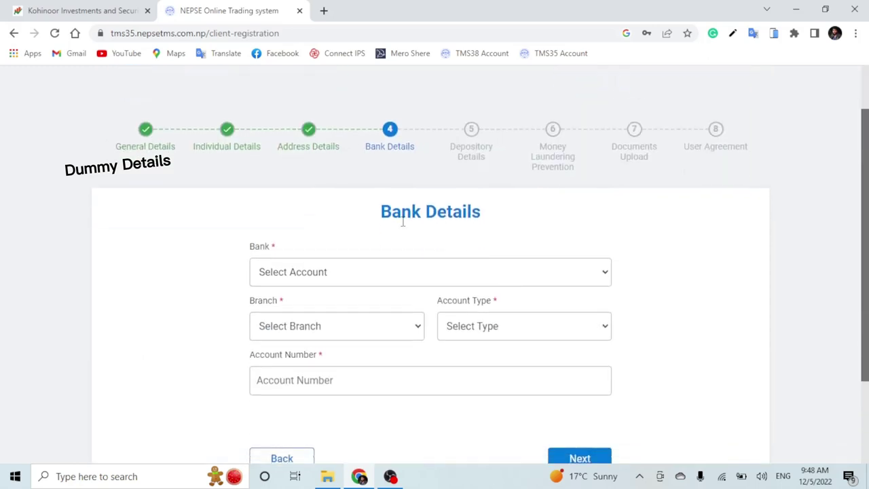
drag(382, 212, 502, 215)
click(506, 216)
click(337, 273)
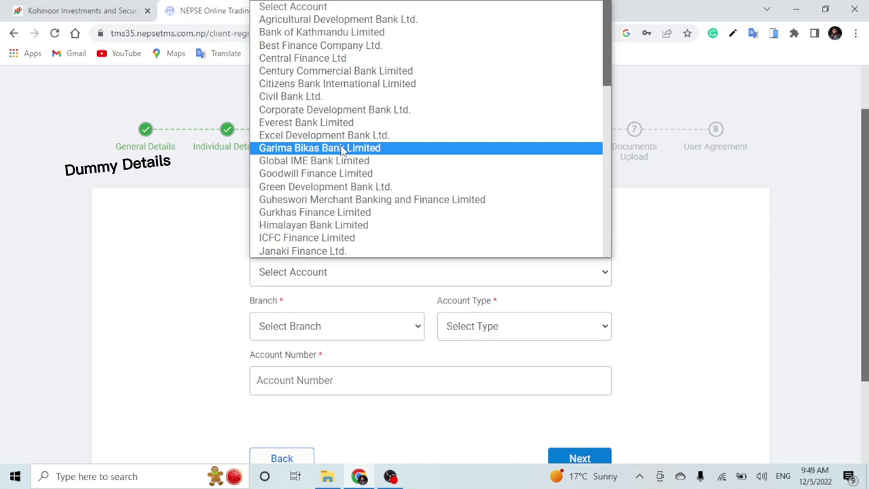
scroll(401, 209, down, 6)
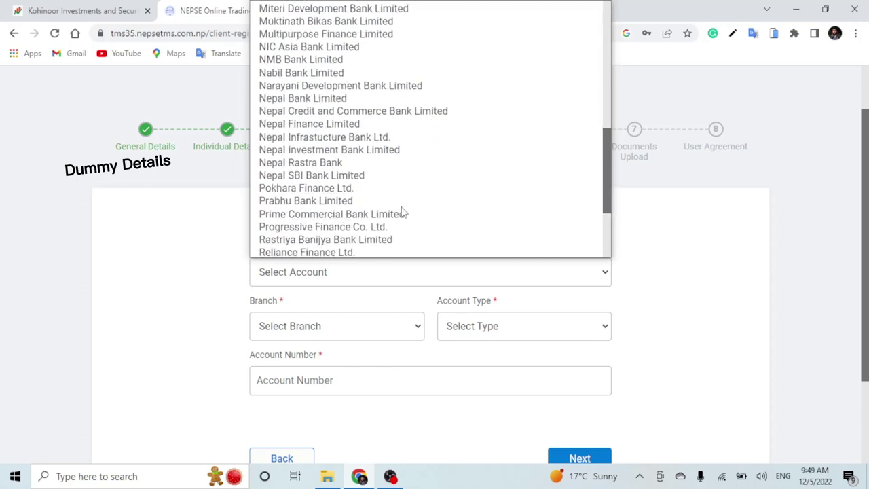
scroll(380, 203, down, 2)
scroll(398, 206, up, 10)
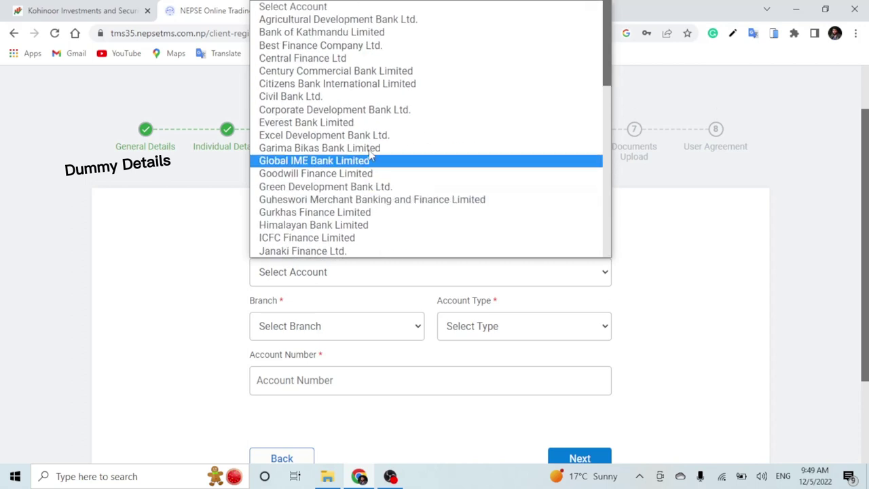
click(331, 124)
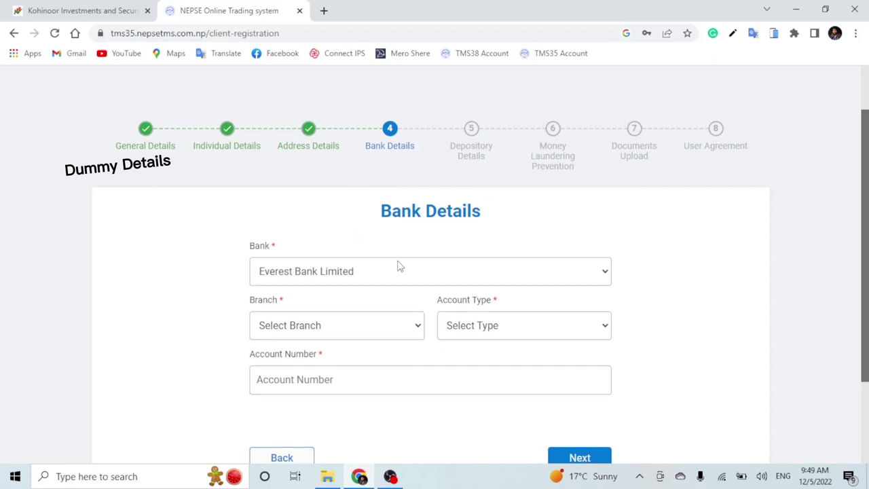
- Choose Dipayal Branch and set the account type to Saving
scroll(401, 265, down, 2)
click(407, 214)
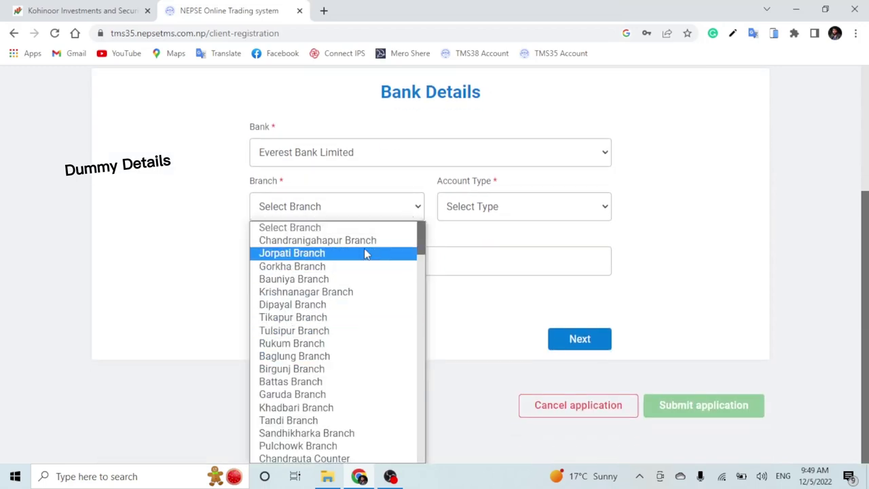
click(363, 307)
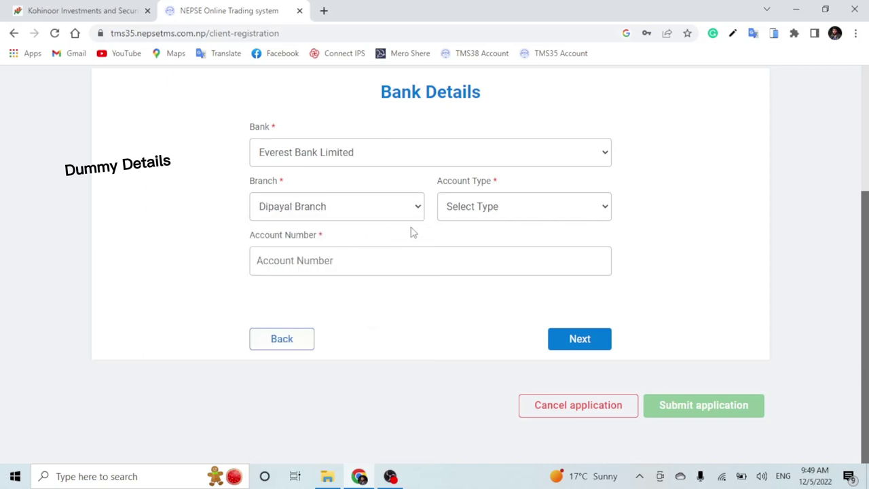
click(506, 214)
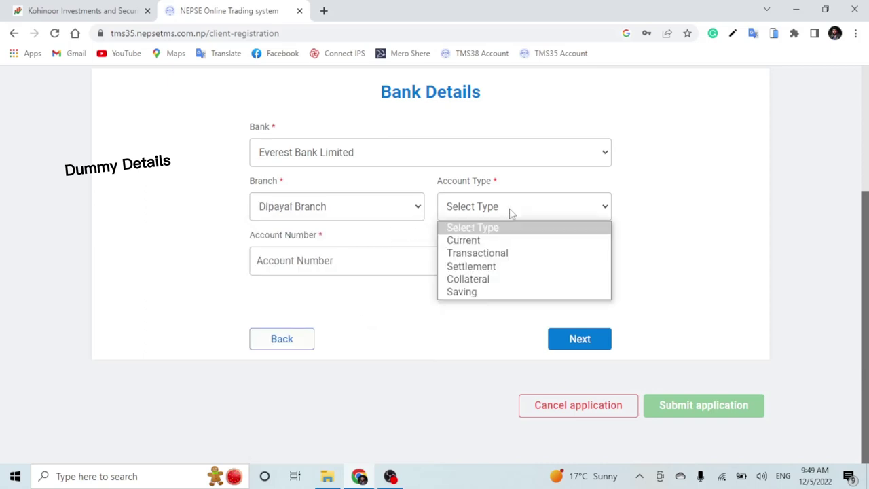
click(491, 292)
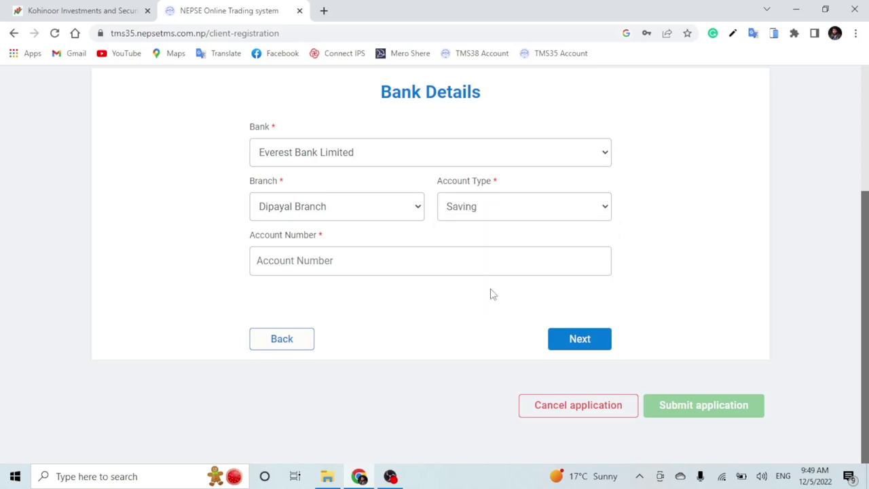
- Paste the bank account number and continue to Depository Details
click(312, 261)
drag(252, 238, 327, 239)
click(327, 239)
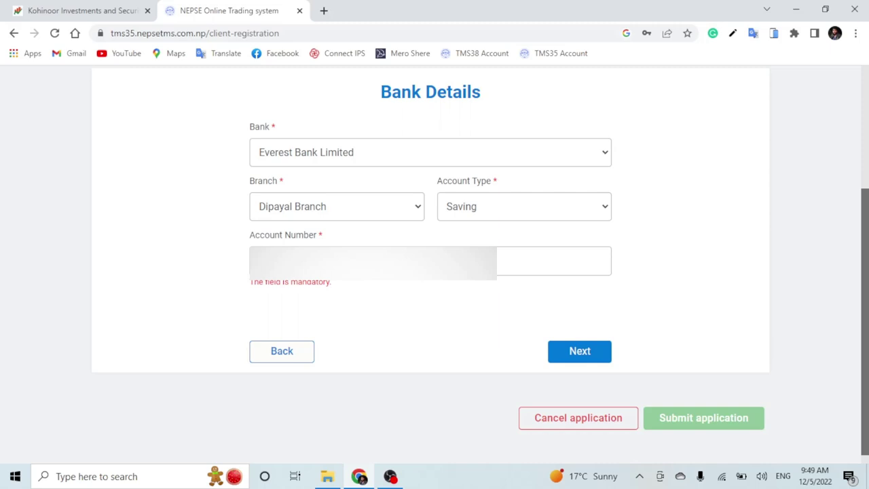
key(ctrl+v)
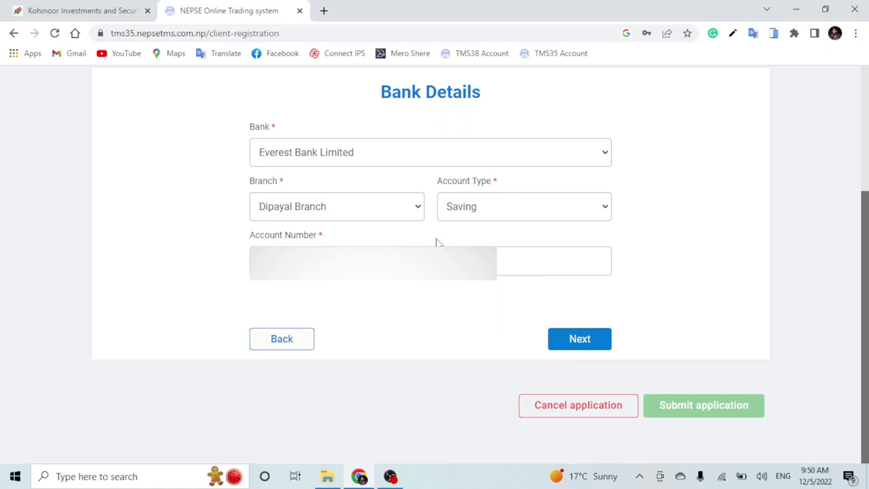
click(585, 345)
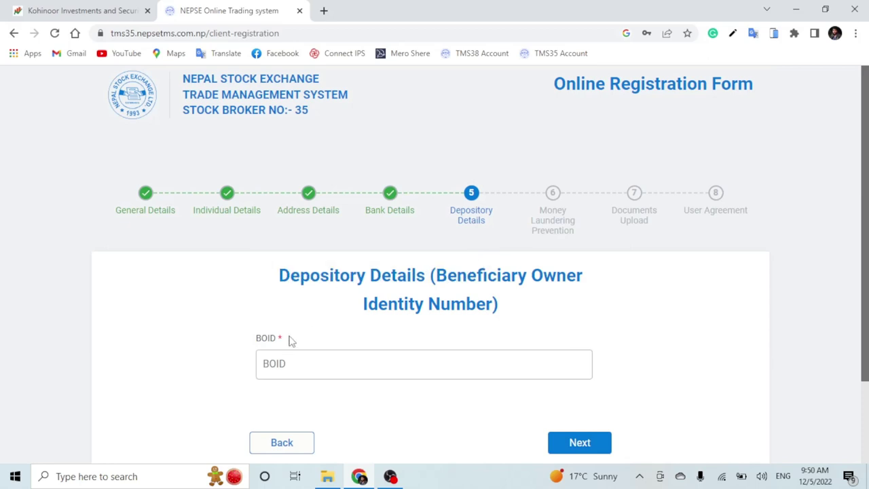
- Paste the applicant's BOID into the BOID field and continue to Money Laundering Prevention
drag(291, 341, 253, 342)
click(307, 365)
key(ctrl+v)
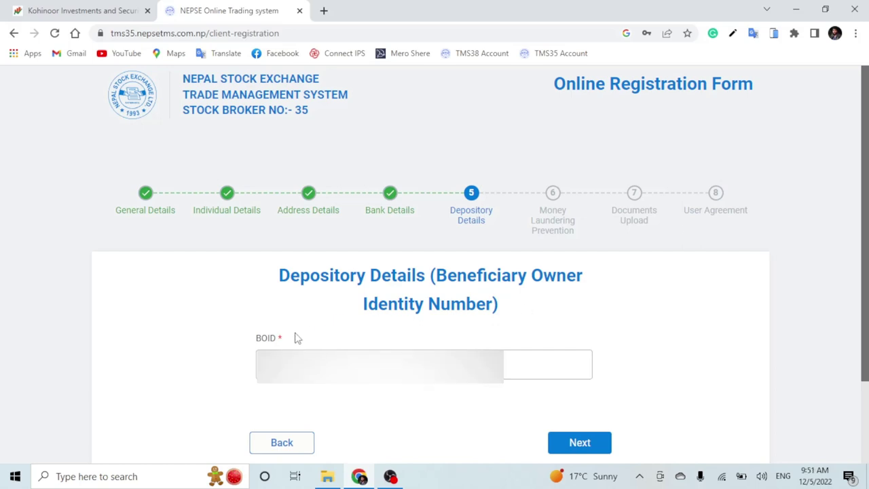
click(586, 444)
- Answer No to the politician, relative, beneficiary and felony questions, then continue to Documents Upload
scroll(544, 303, down, 1)
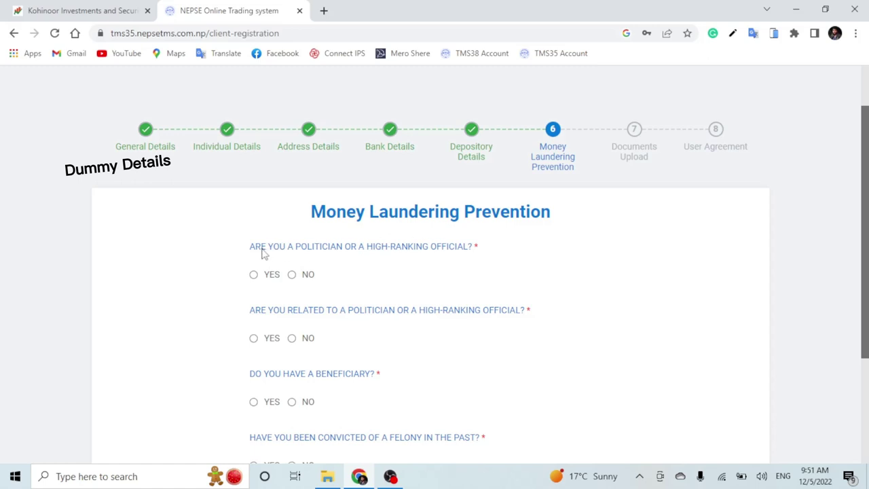
click(292, 275)
click(292, 338)
scroll(338, 295, down, 1)
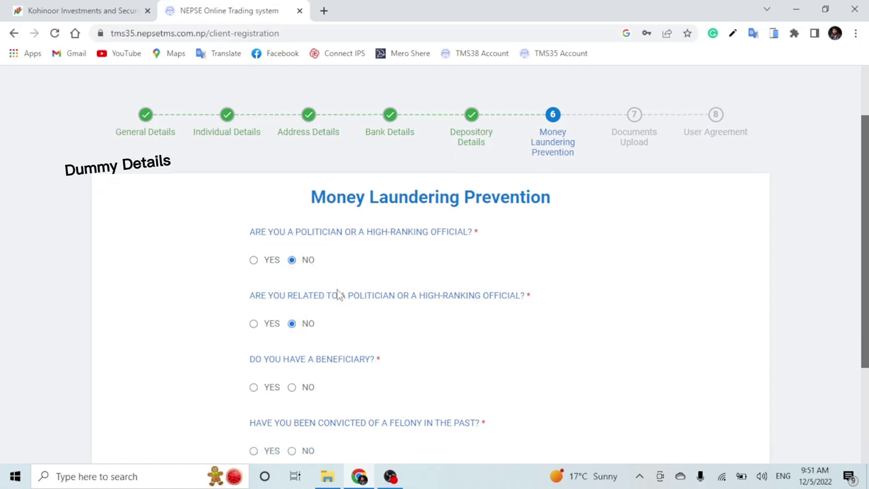
scroll(351, 301, down, 1)
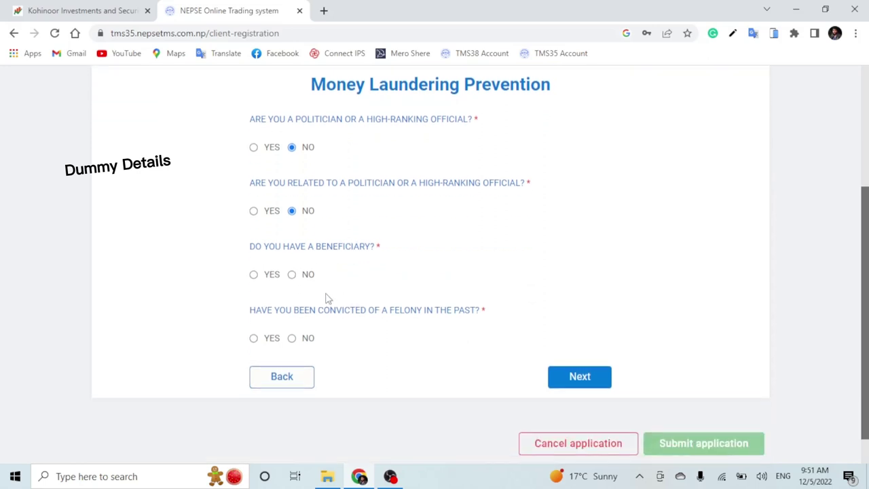
click(292, 275)
click(292, 339)
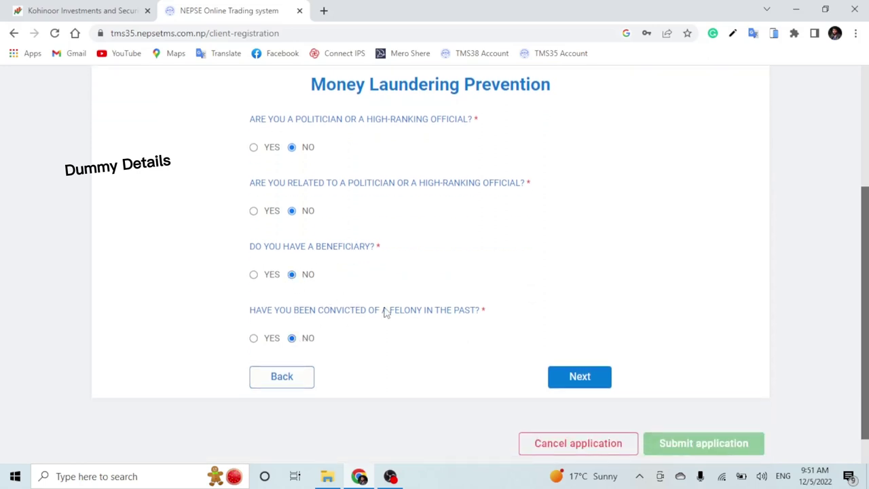
click(581, 377)
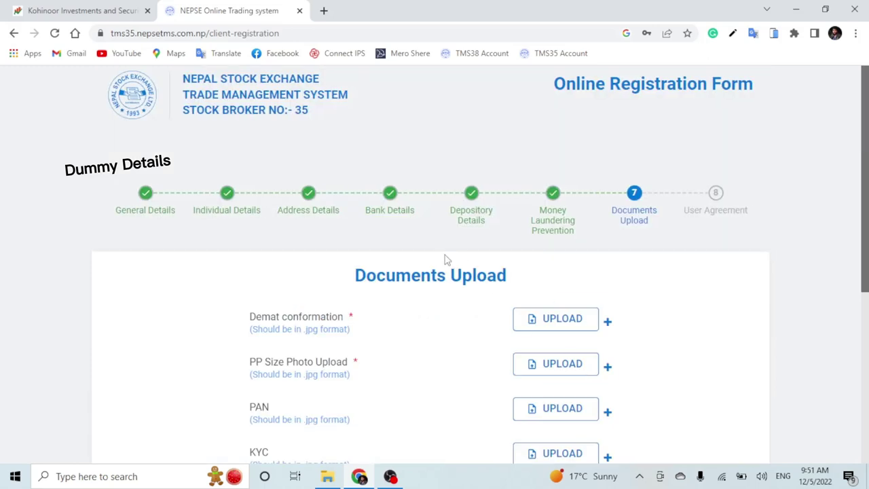
scroll(447, 260, down, 1)
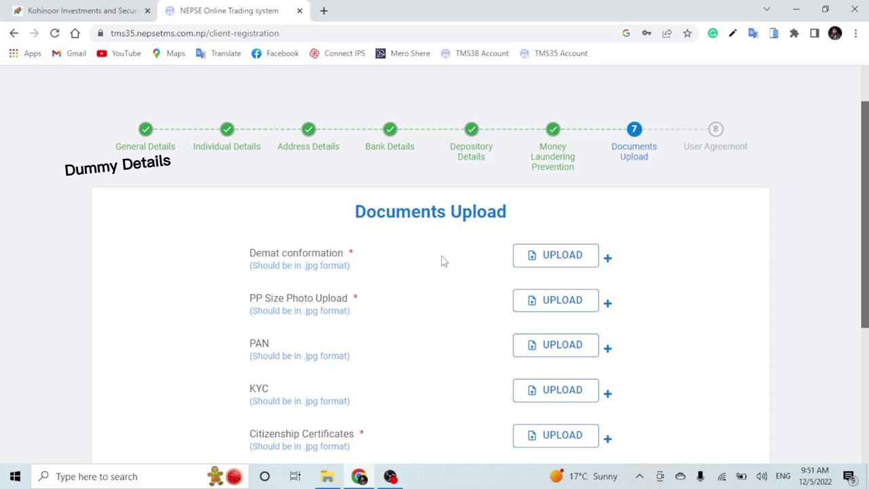
drag(351, 215, 528, 217)
click(551, 218)
drag(250, 253, 378, 254)
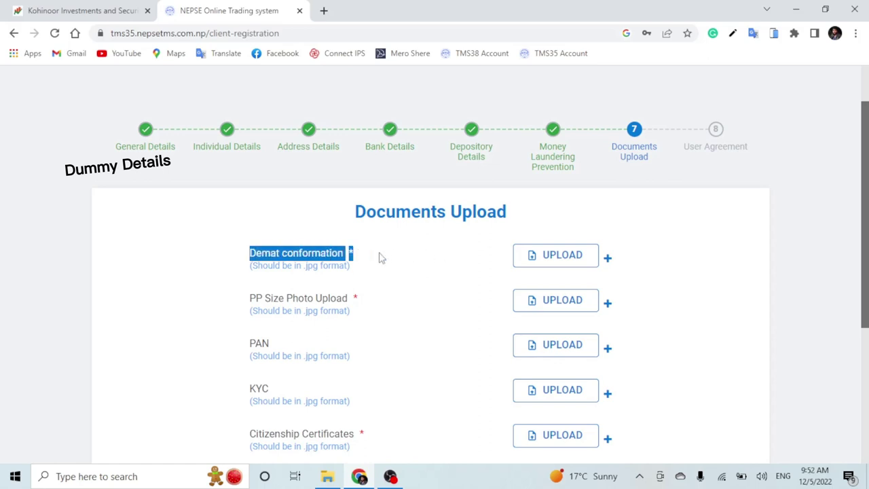
drag(250, 300, 350, 299)
click(419, 261)
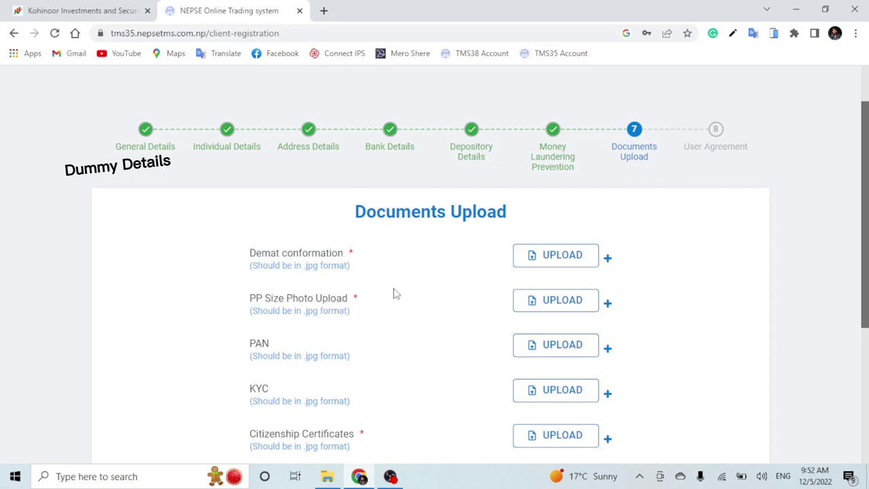
scroll(392, 293, down, 2)
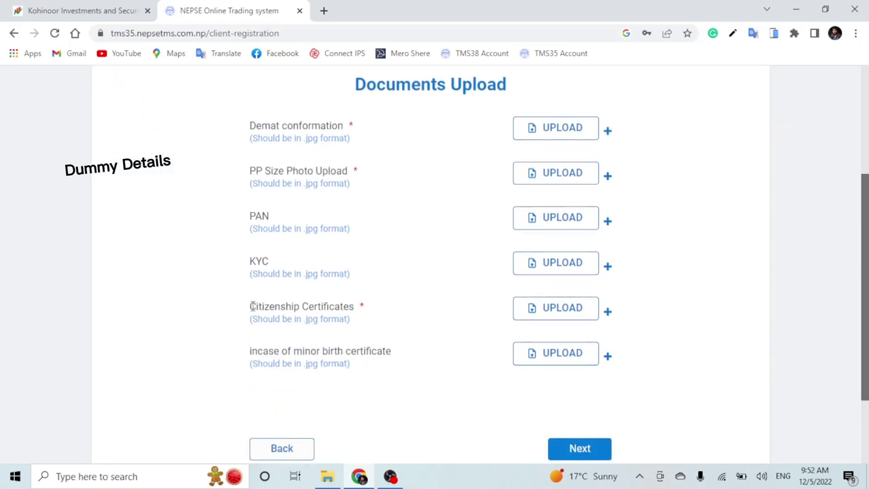
drag(251, 307, 355, 306)
click(421, 278)
scroll(379, 307, up, 1)
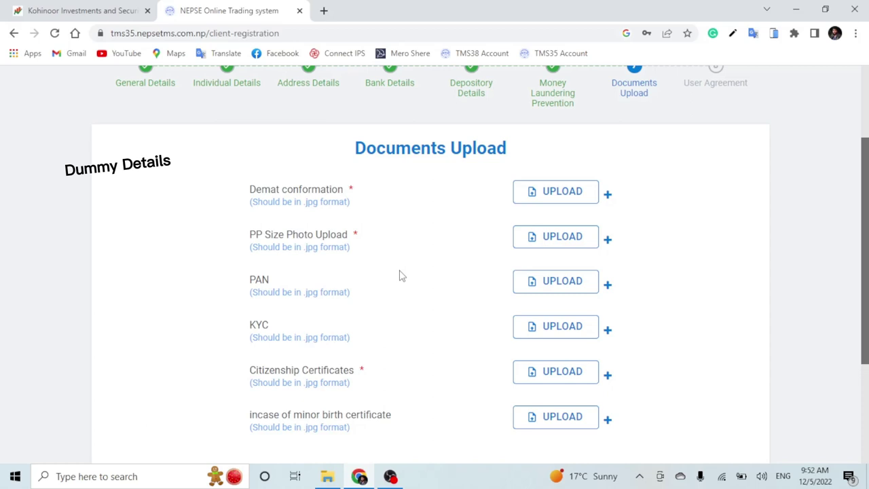
scroll(399, 310, down, 1)
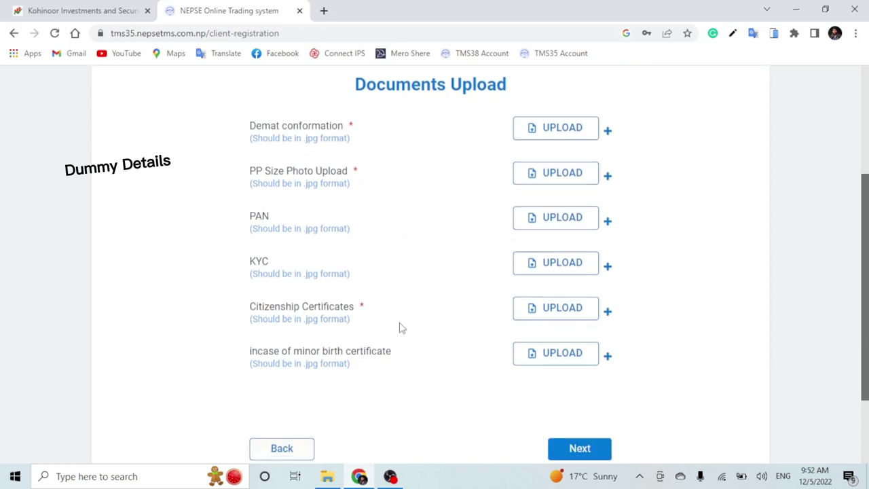
scroll(399, 326, up, 1)
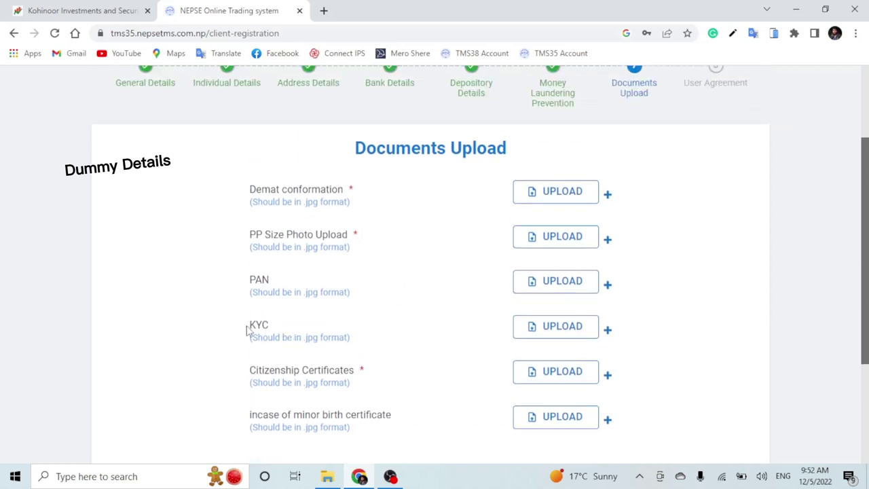
drag(249, 329, 270, 329)
click(429, 326)
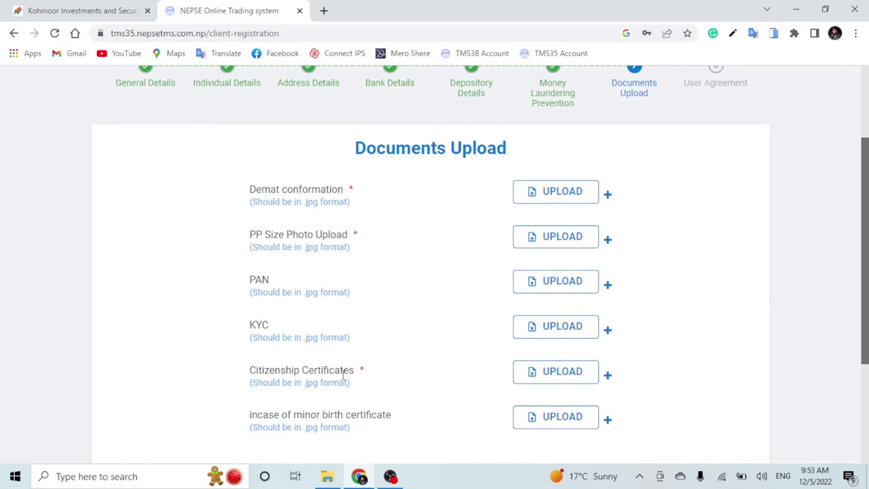
drag(251, 190, 366, 194)
click(379, 195)
- Download Mero Share's My Details page as My Detail.pdf, view it, and start a blank tab
click(325, 12)
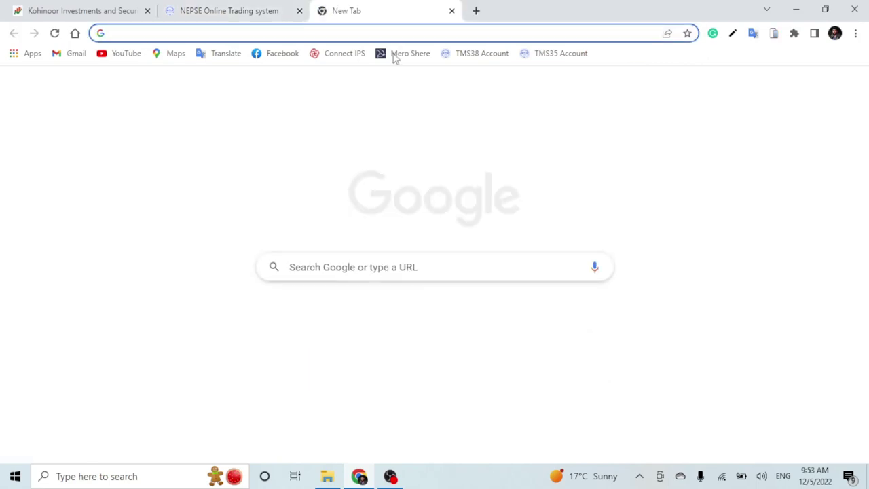
click(400, 54)
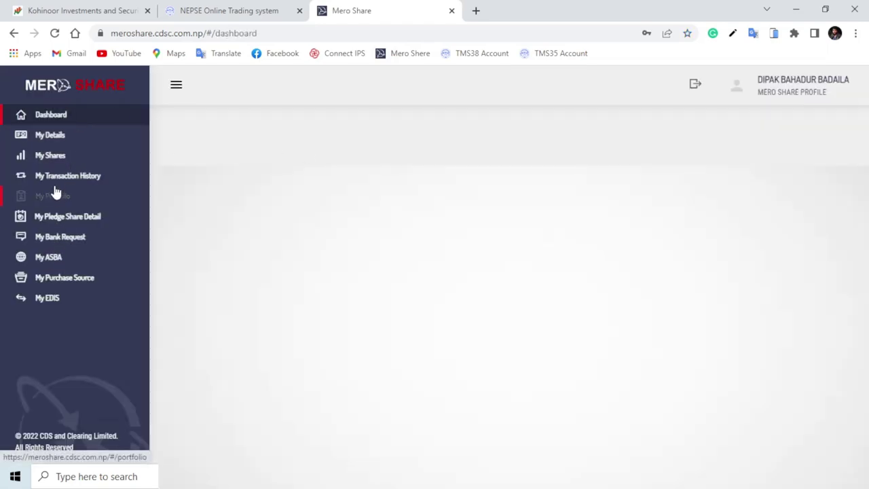
click(55, 138)
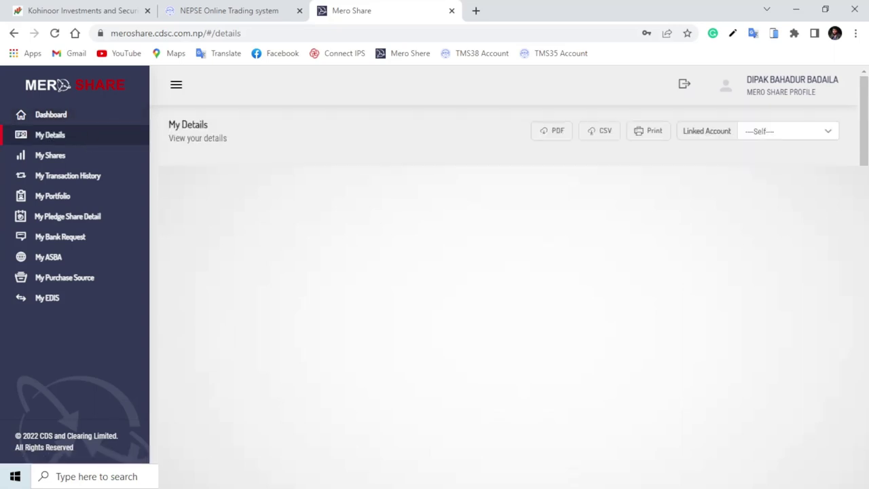
click(545, 136)
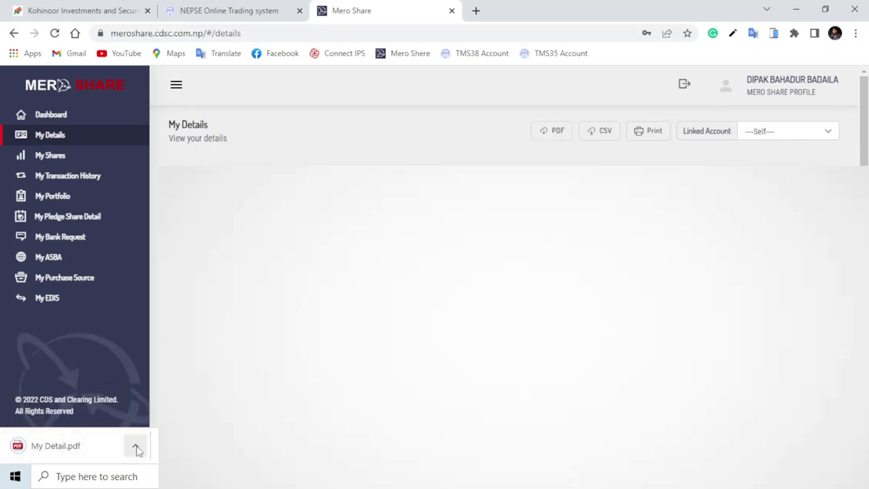
click(97, 445)
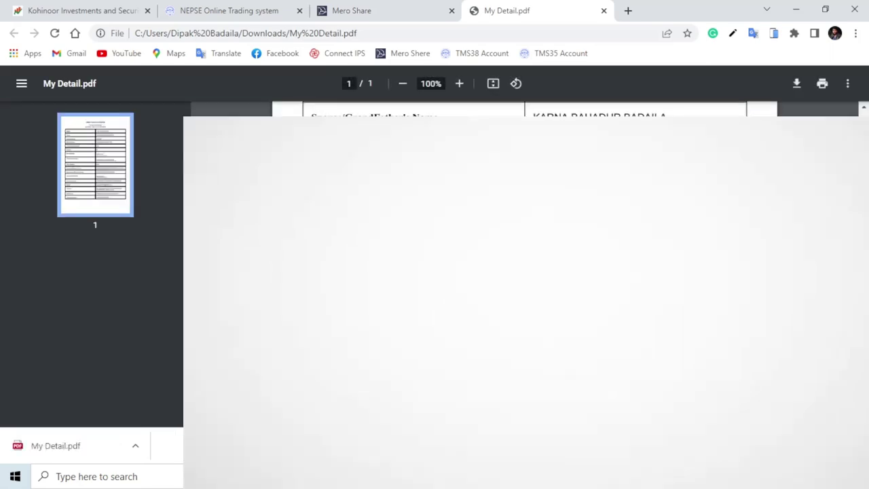
click(629, 10)
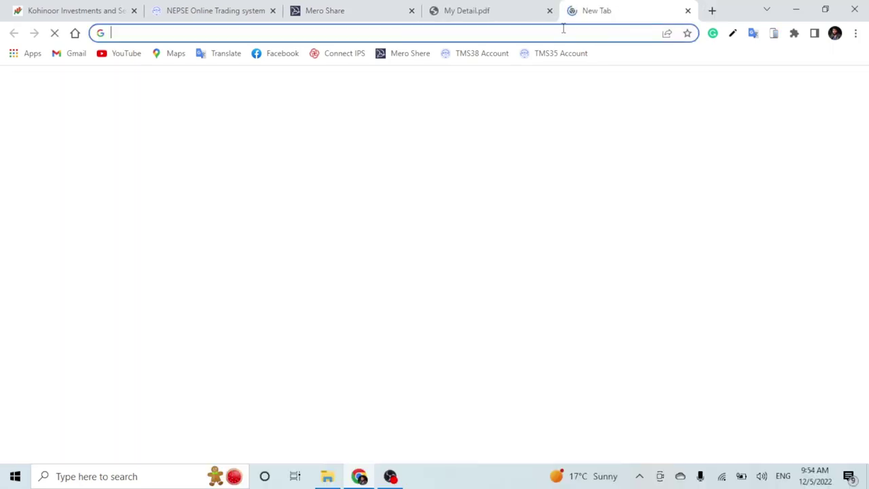
- Search Google for 'pdf to photo converter', open pdftoimage.com's PDF to JPG page, then return to Mero Share
text(pd)
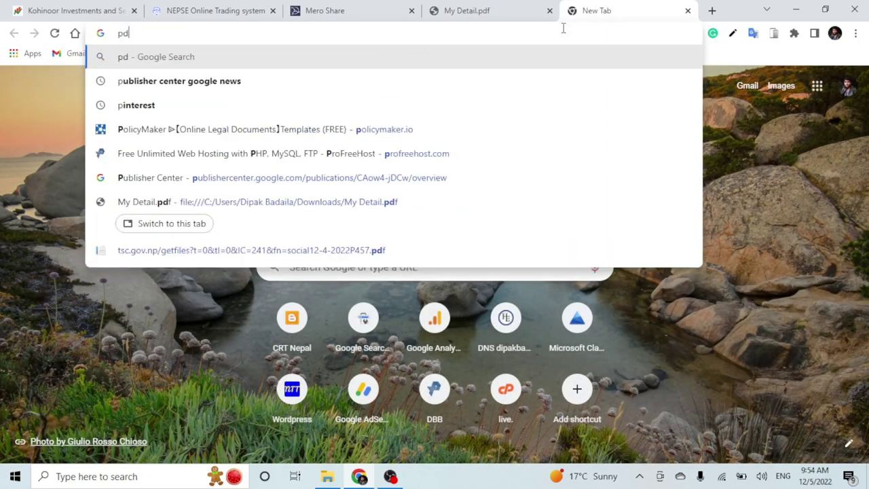
text(f to )
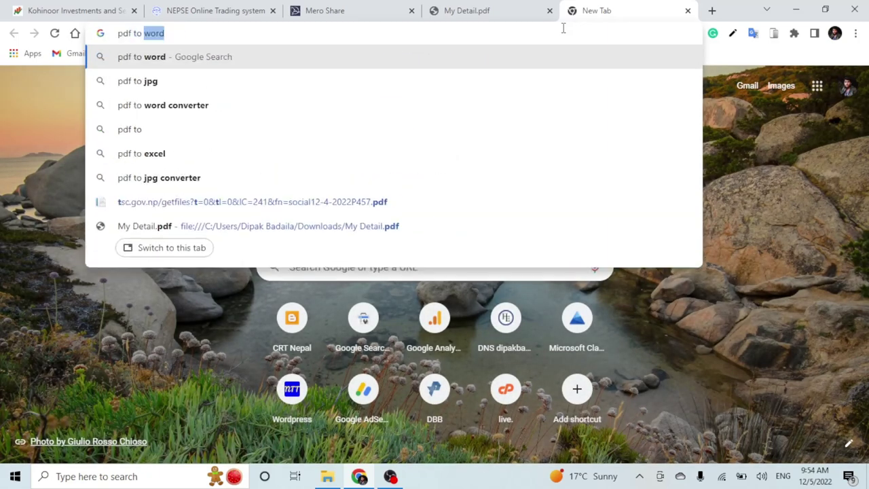
text(pthe)
key(BackSpace)
key(BackSpace)
key(BackSpace)
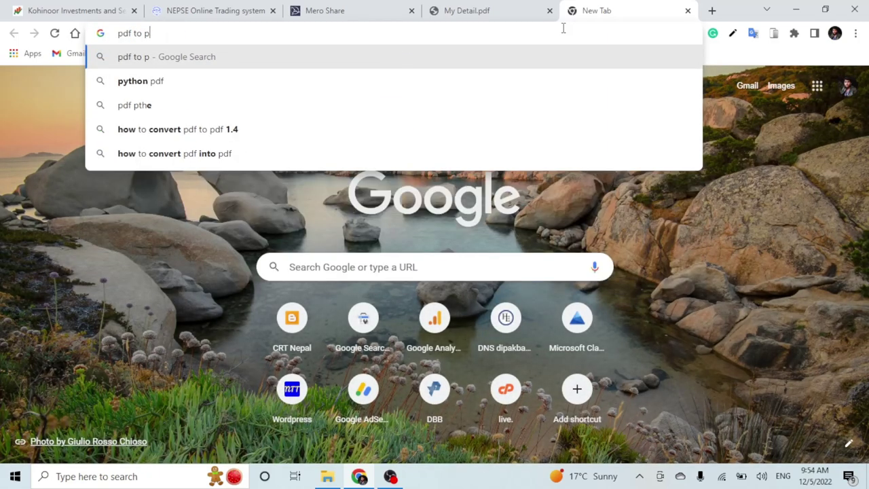
text(hoto)
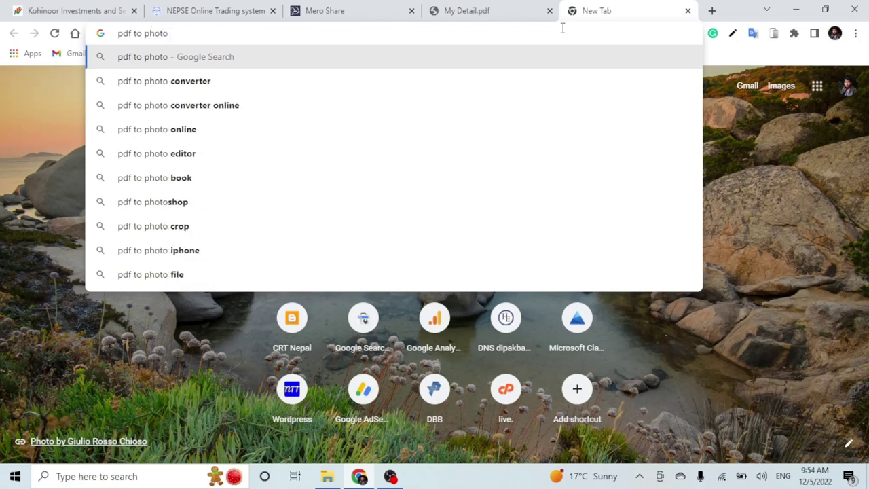
click(237, 87)
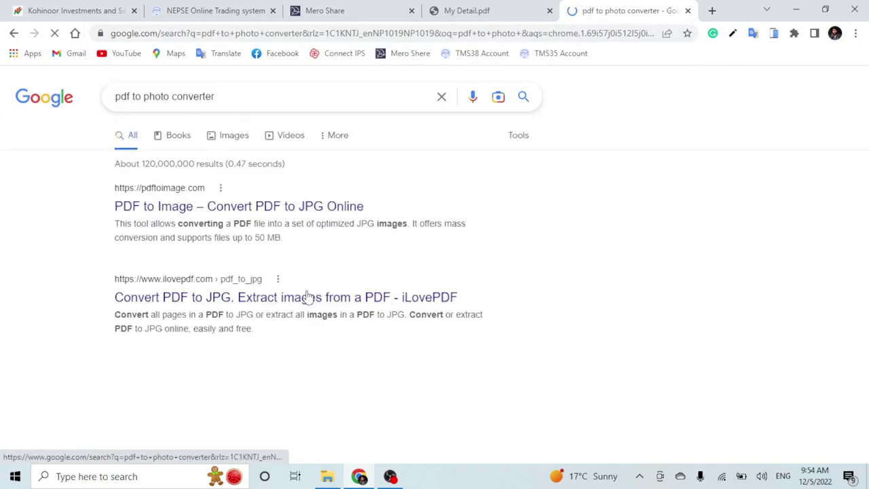
click(291, 207)
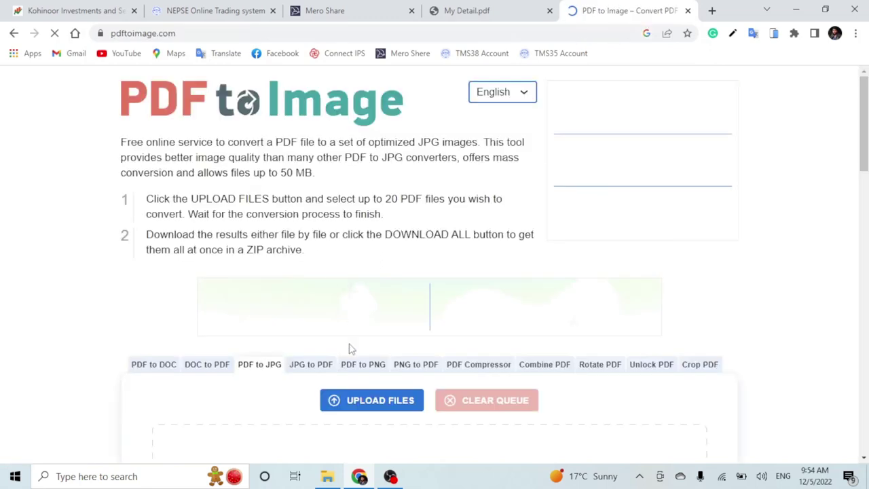
scroll(380, 401, down, 1)
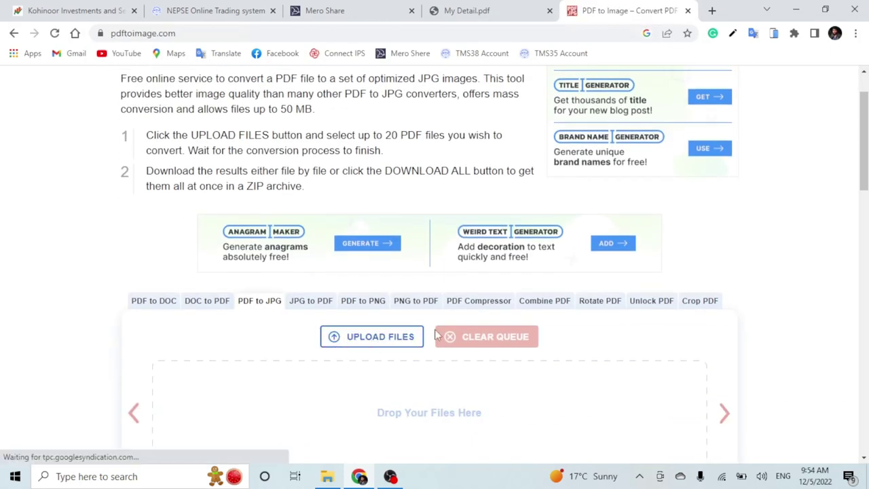
scroll(461, 361, down, 2)
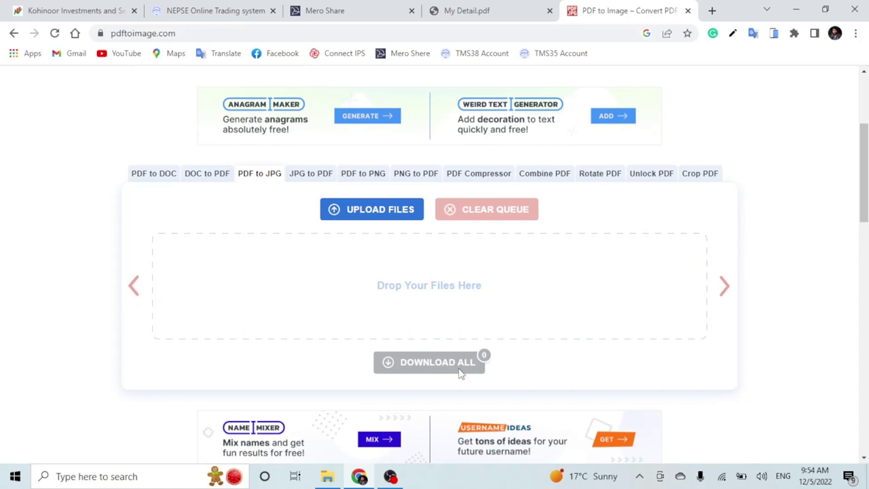
click(333, 10)
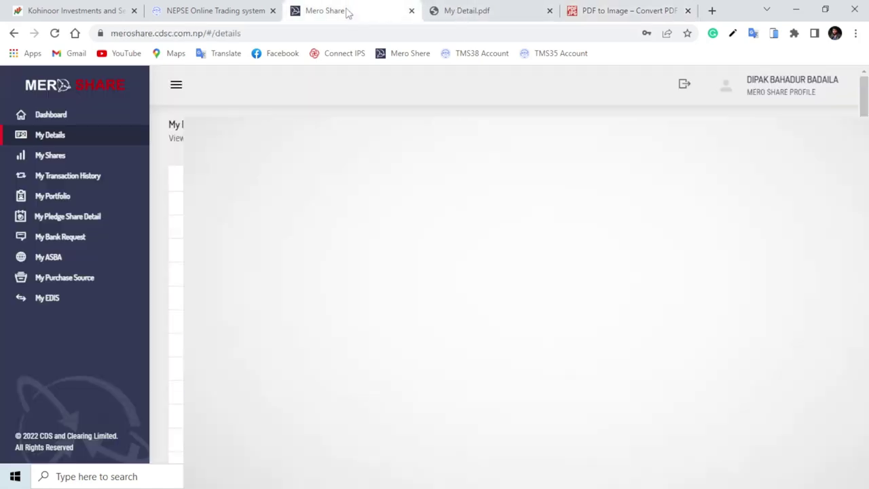
- Return to the registration form and close the Mero Share, PDF and converter tabs
click(194, 10)
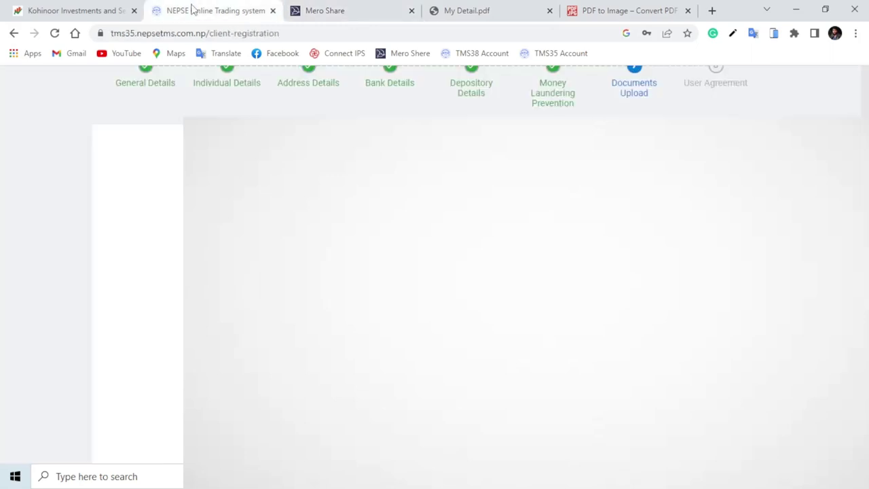
click(411, 11)
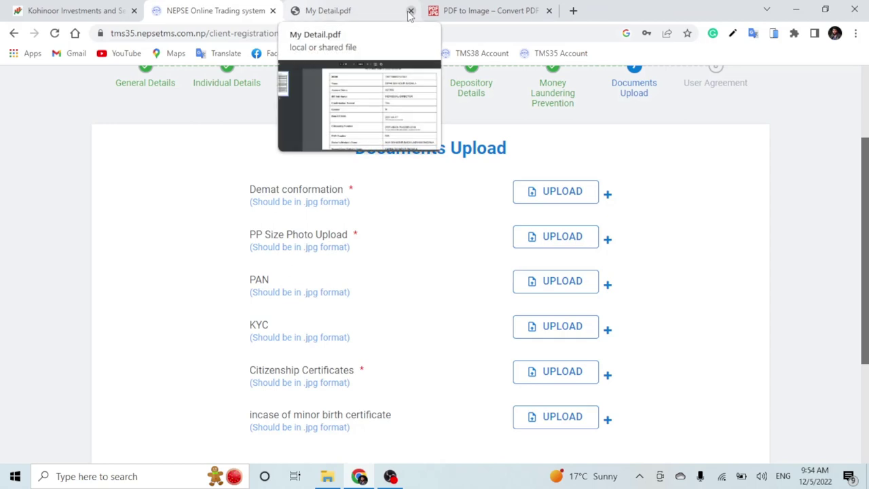
click(410, 11)
click(410, 12)
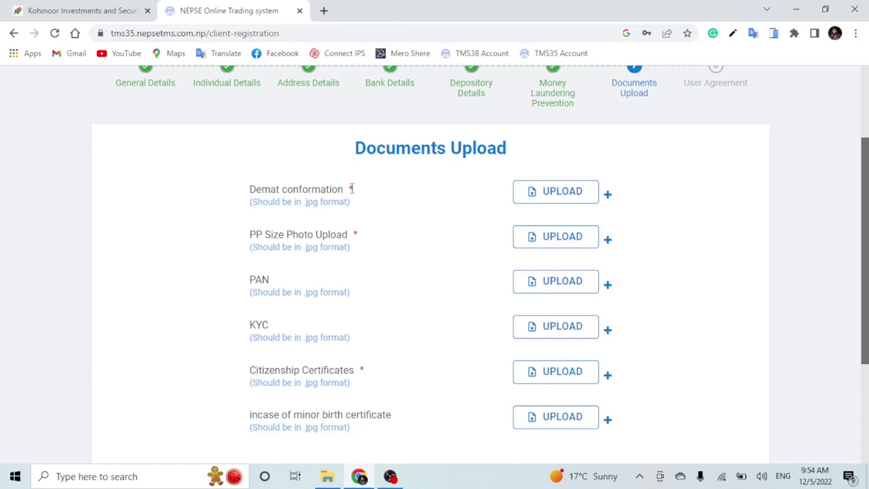
- Scroll through Documents Upload to the Demat conformation and Citizenship Certificates rows
drag(345, 189, 256, 190)
click(231, 197)
scroll(452, 334, down, 2)
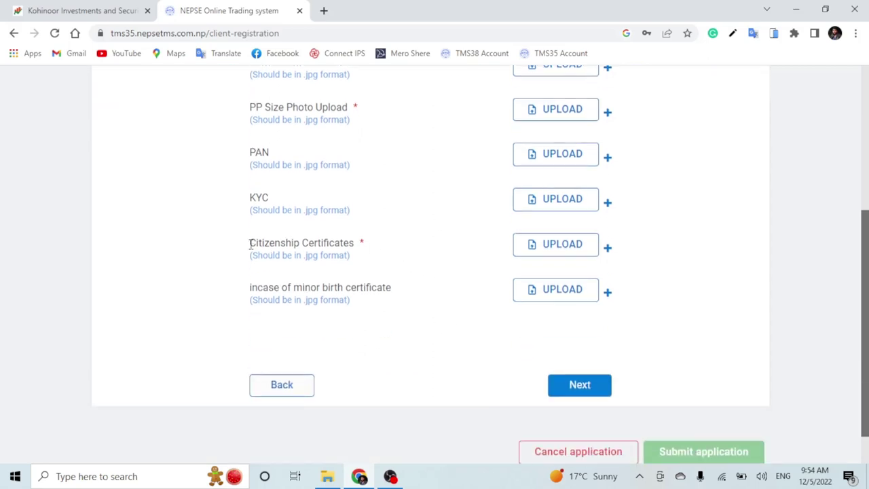
mouse_move(250, 248)
mouse_down()
mouse_move(375, 250)
mouse_move(256, 243)
mouse_up()
click(403, 250)
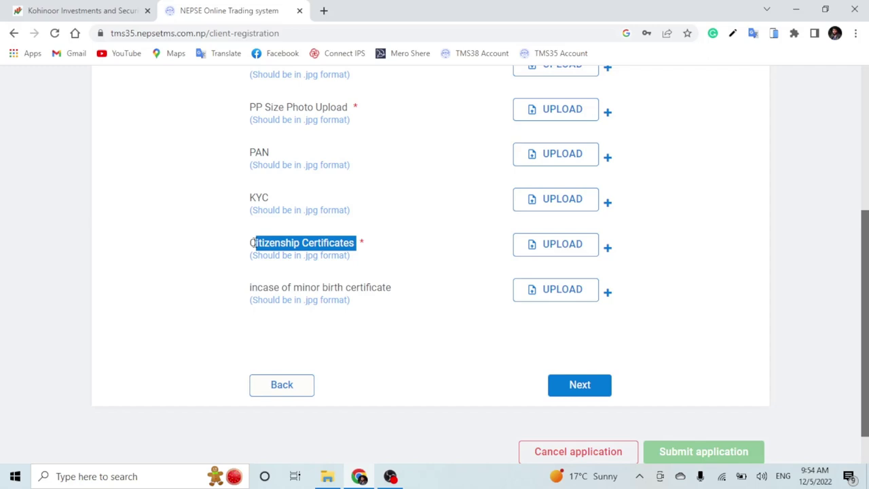
click(407, 251)
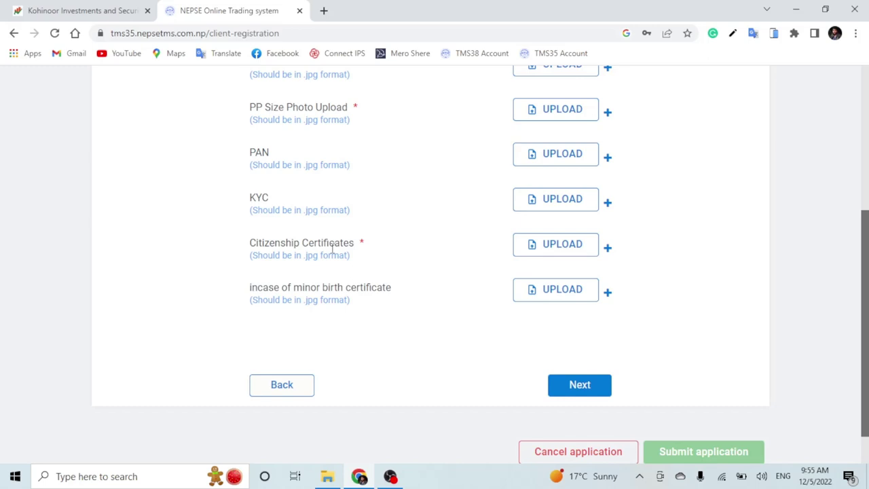
- Add a second Citizenship Certificates upload row
click(608, 248)
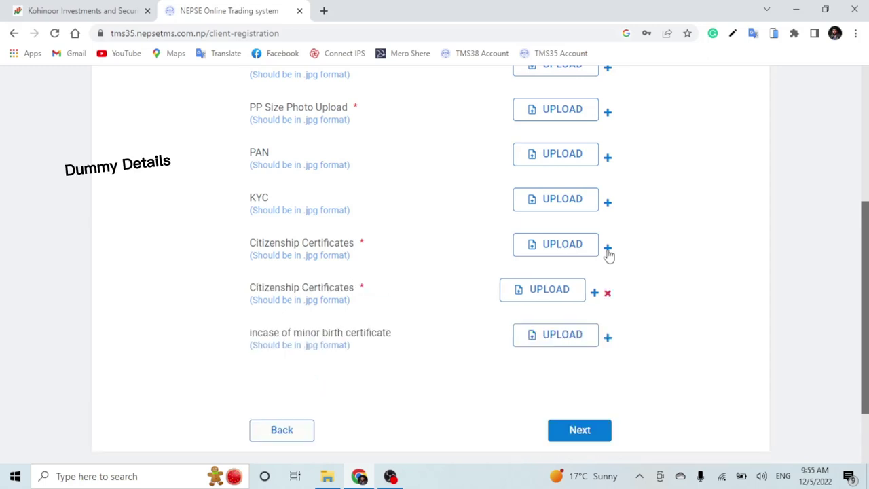
drag(251, 243, 355, 243)
drag(249, 291, 365, 290)
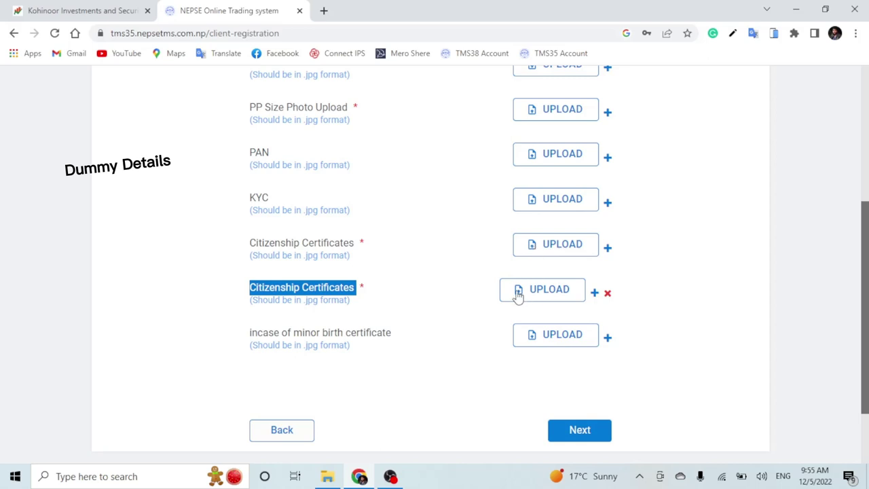
scroll(439, 225, up, 2)
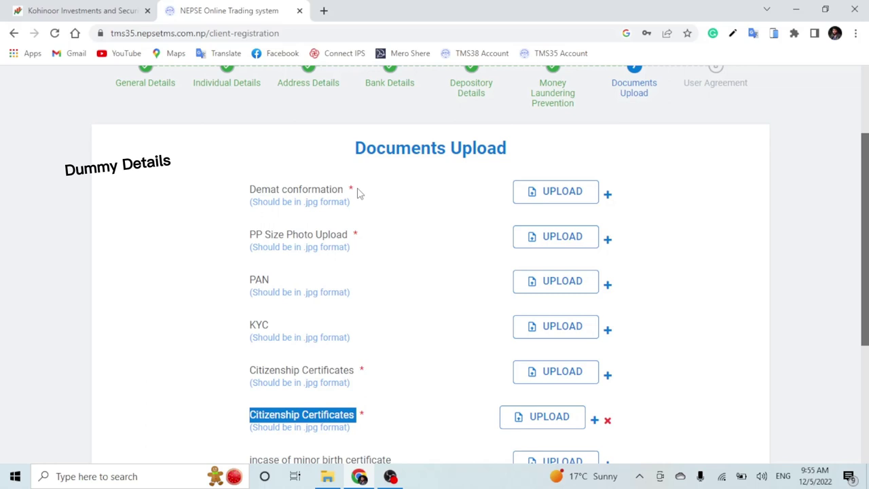
drag(250, 192, 365, 194)
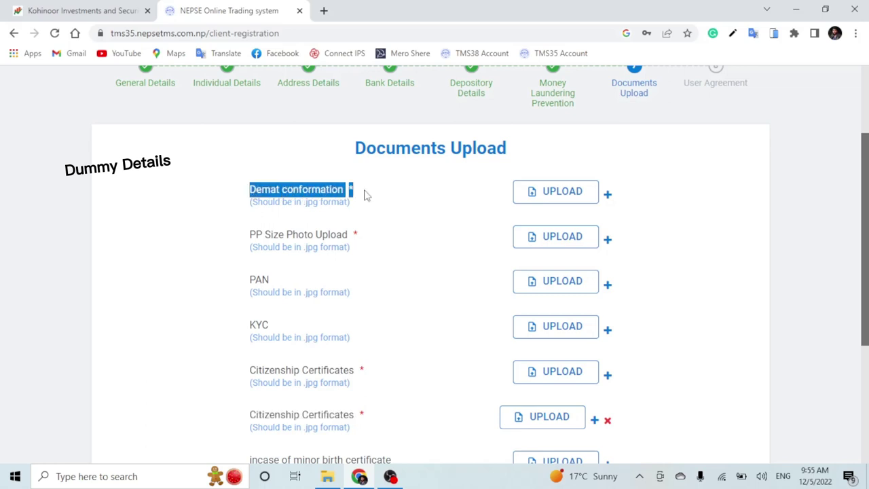
click(404, 198)
- Upload the Demat confirmation scan and preview the uploaded image
click(555, 193)
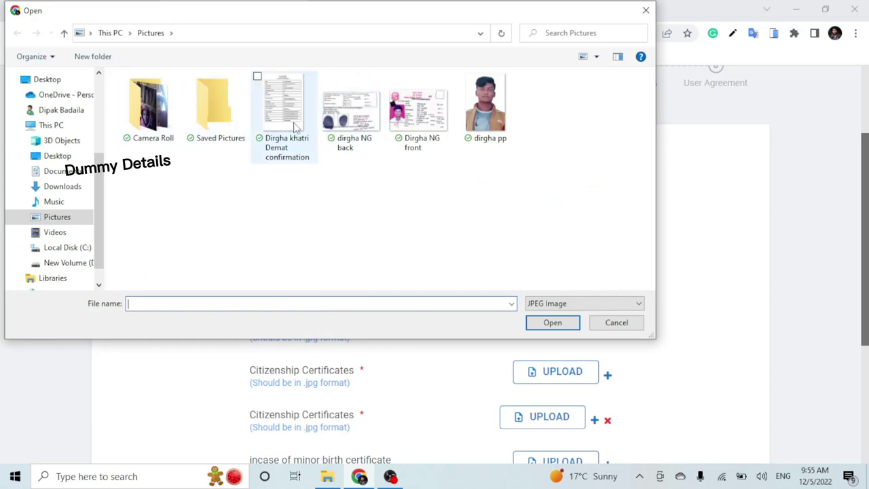
click(286, 119)
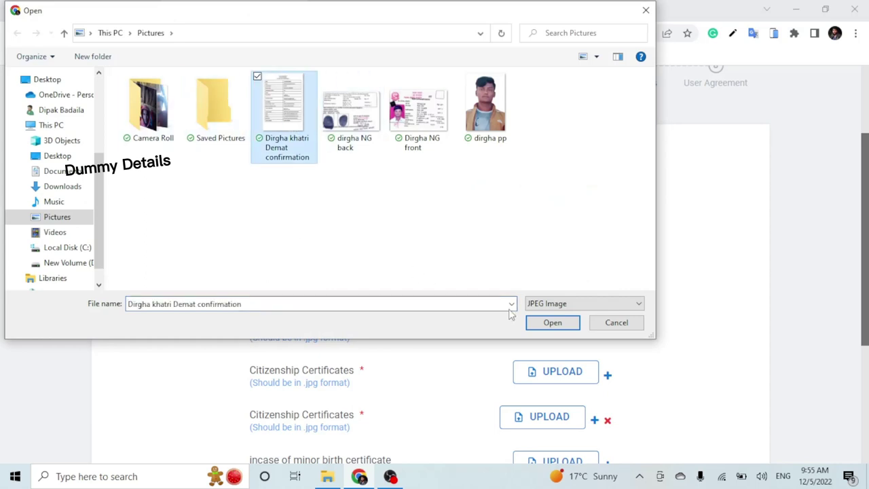
click(553, 322)
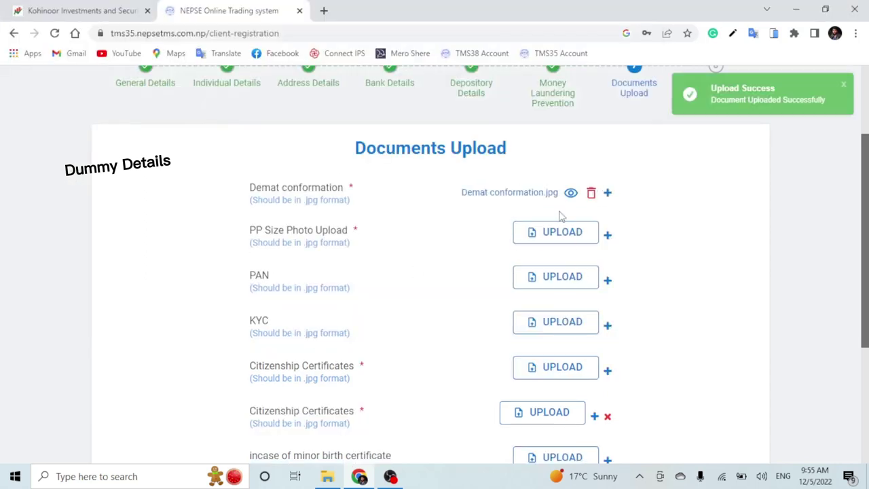
click(570, 192)
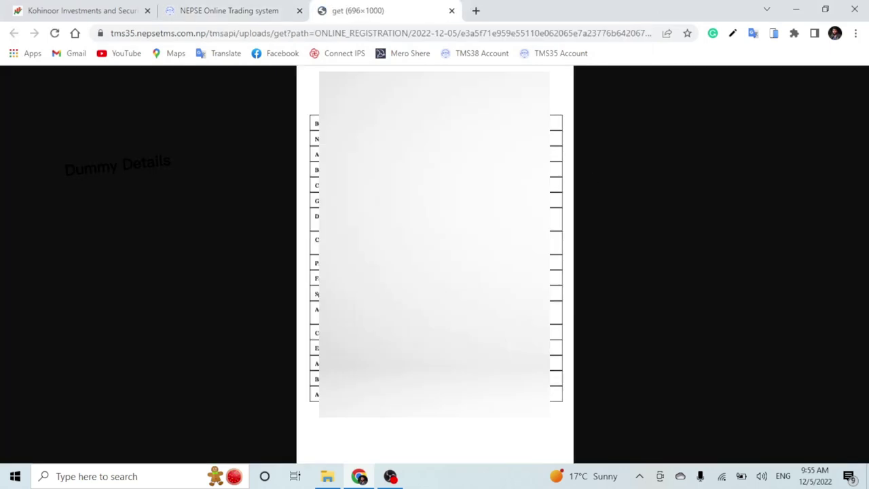
click(452, 11)
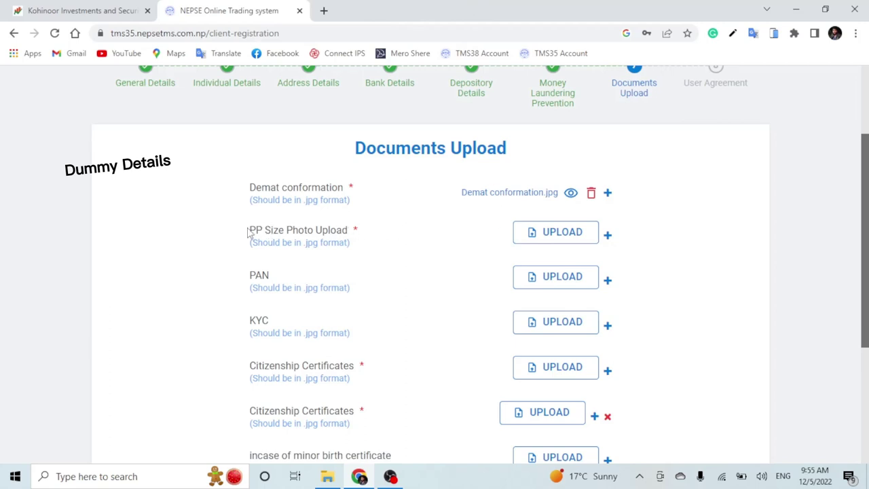
- Upload the passport-size photo to the PP Size Photo slot
click(552, 233)
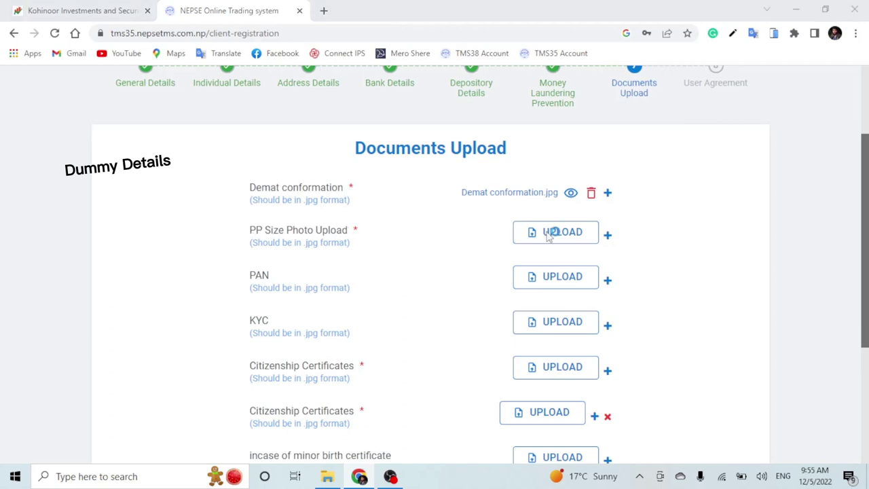
click(487, 109)
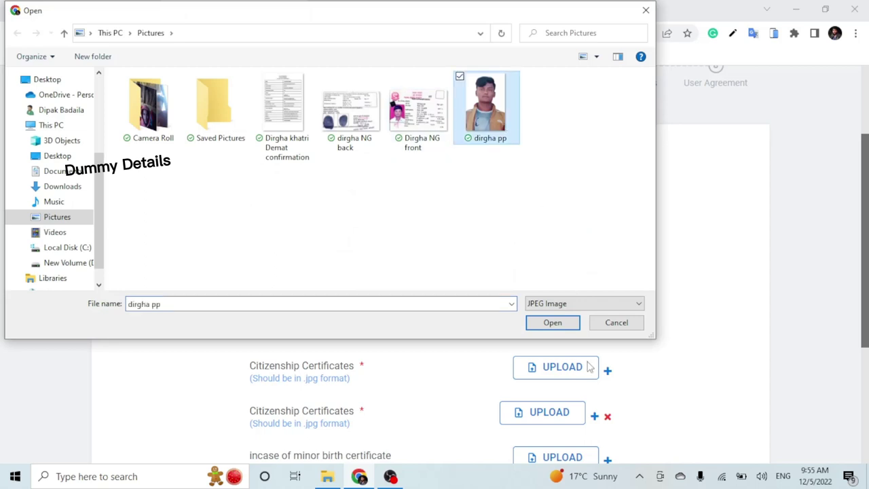
click(552, 323)
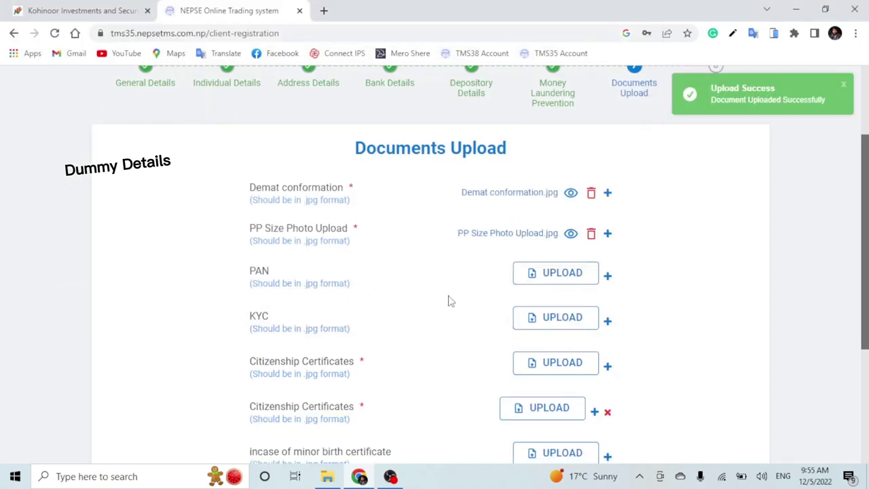
scroll(448, 301, down, 2)
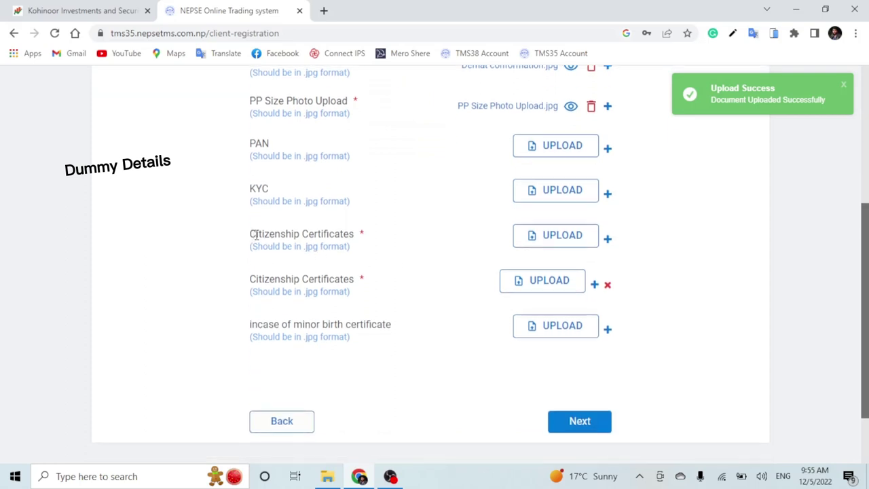
- Upload the citizenship certificate front image to the first citizenship row
drag(256, 234, 536, 235)
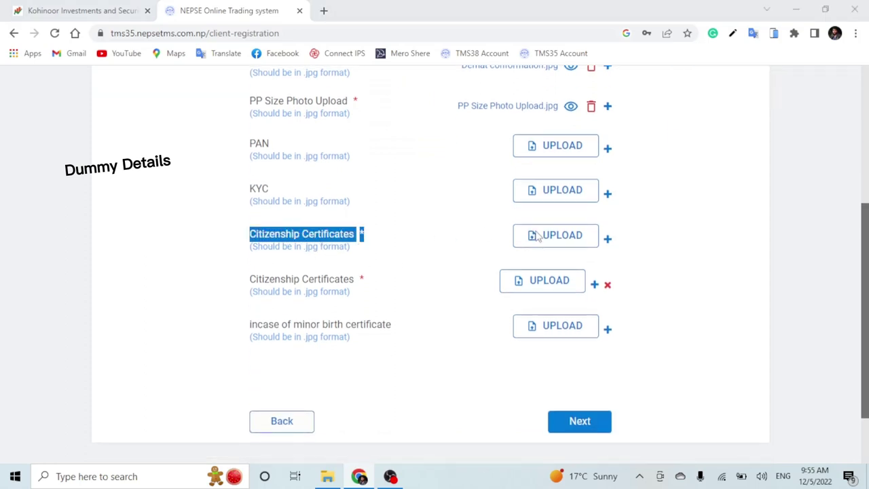
click(536, 235)
click(410, 125)
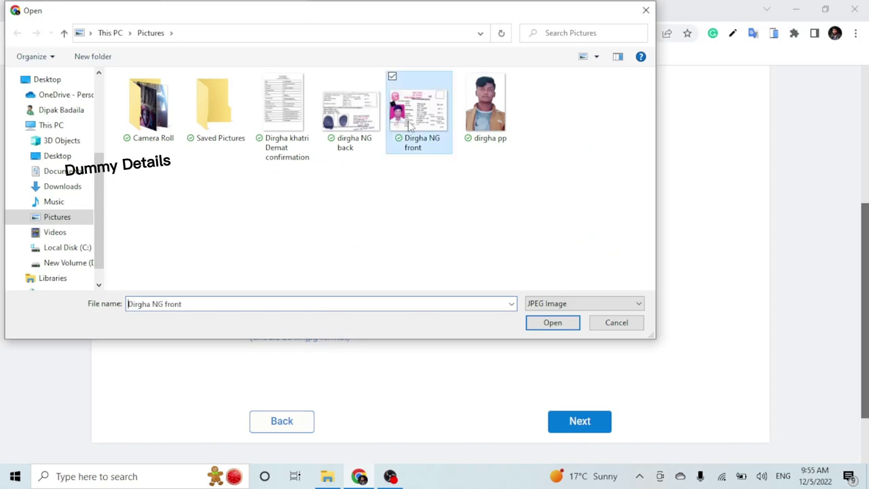
click(581, 421)
click(553, 323)
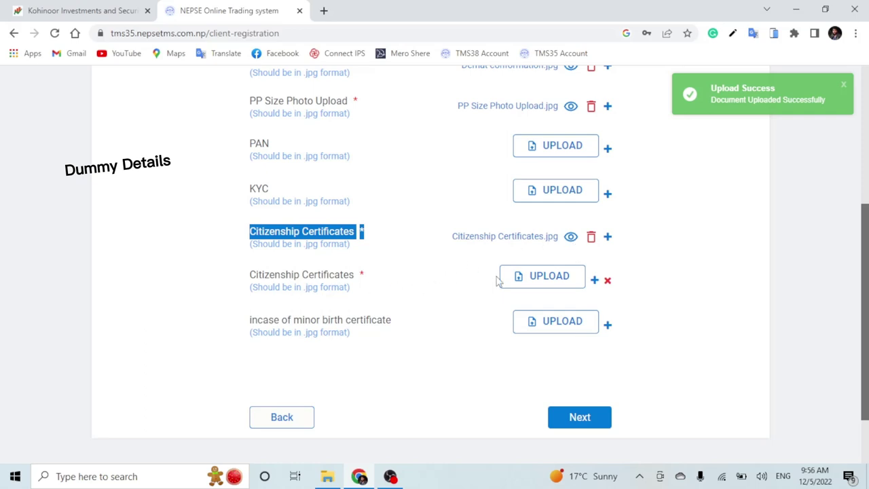
- Upload the citizenship certificate back image to the second row and review all uploads
click(546, 275)
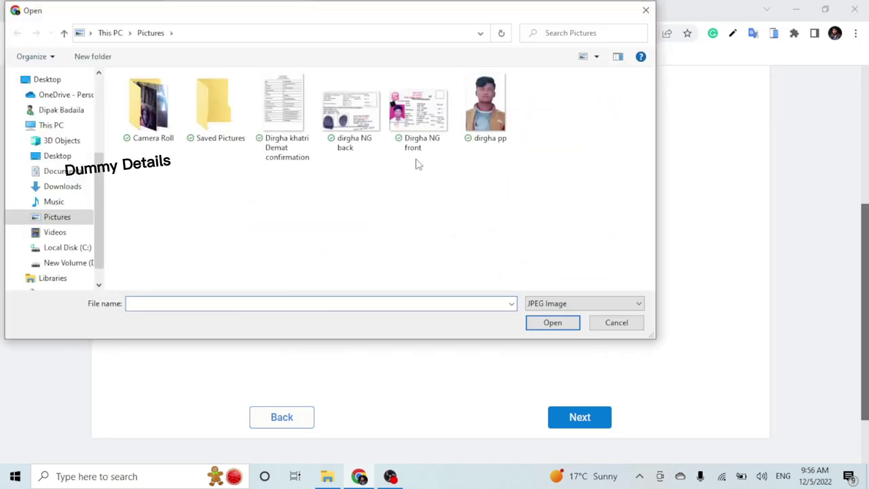
click(359, 126)
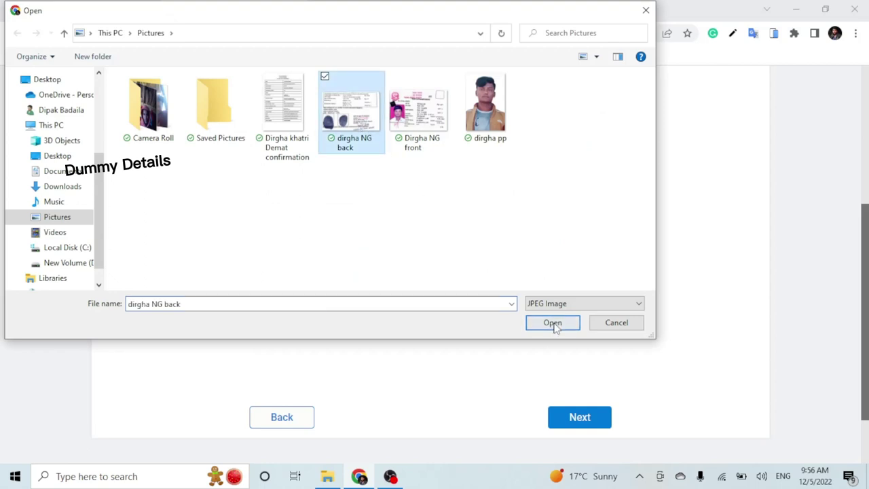
click(553, 323)
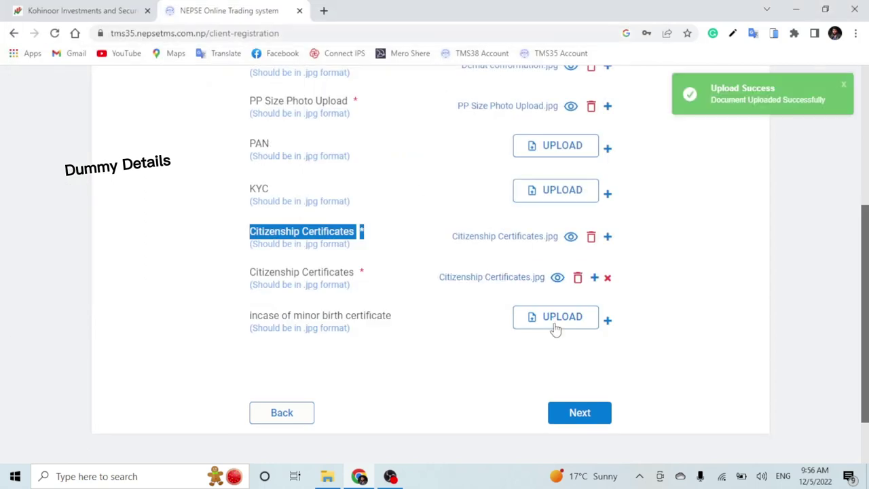
scroll(552, 302, up, 2)
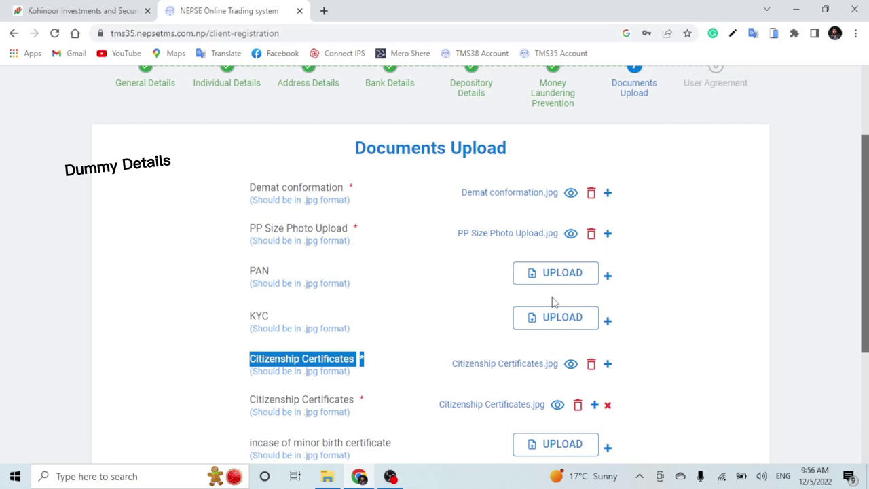
scroll(544, 293, down, 2)
click(439, 360)
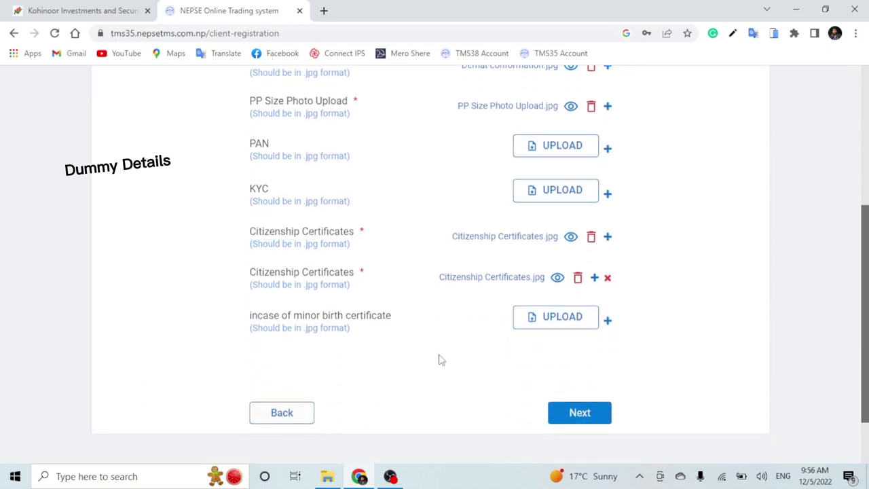
scroll(454, 351, up, 1)
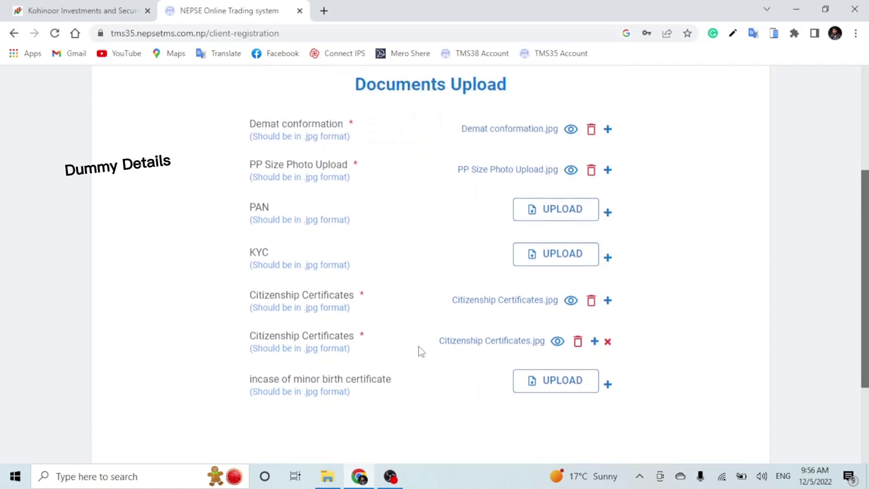
scroll(472, 345, down, 2)
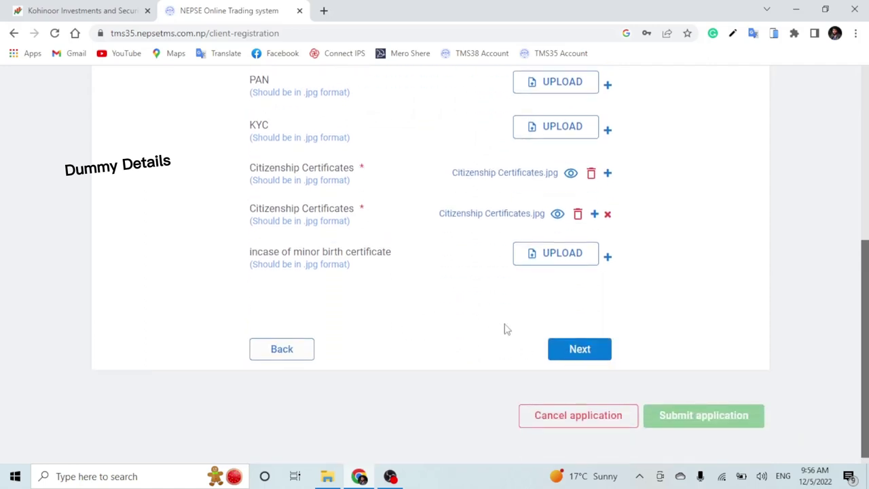
- Advance to the User Agreement step and scroll through all 40 clauses to the Submit application button
click(579, 355)
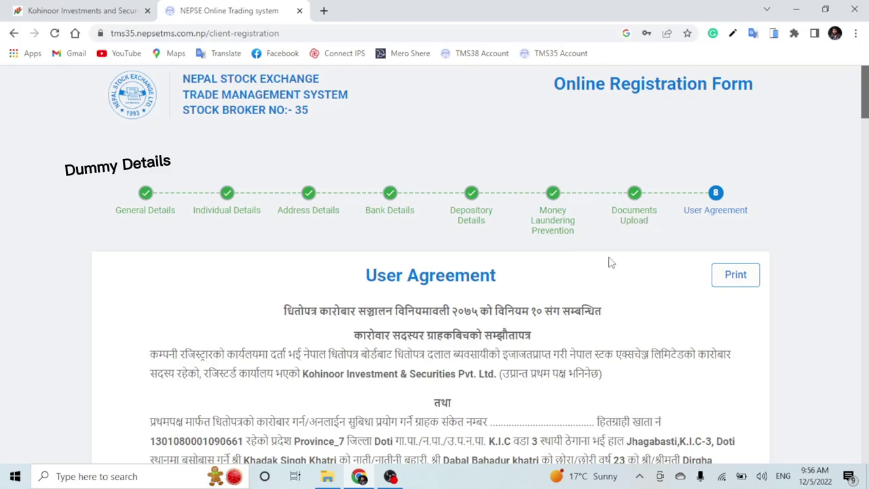
drag(370, 275, 529, 281)
click(540, 277)
scroll(469, 294, down, 5)
scroll(465, 294, down, 5)
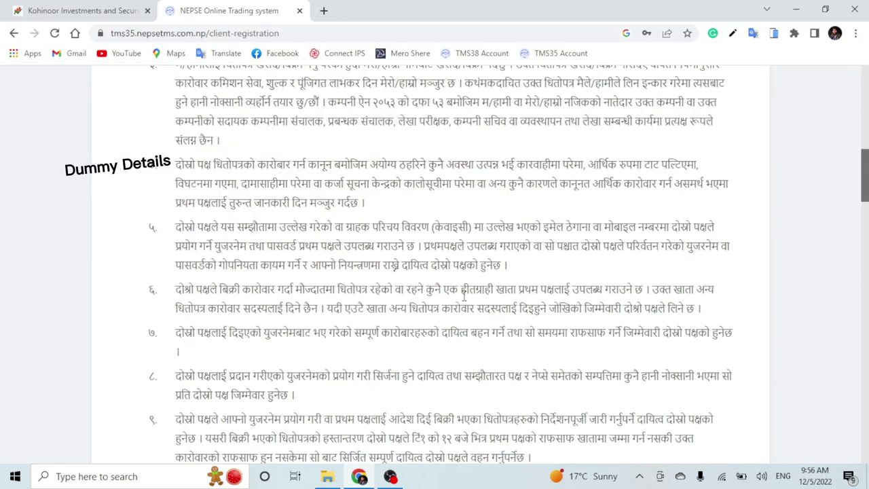
scroll(464, 297, down, 5)
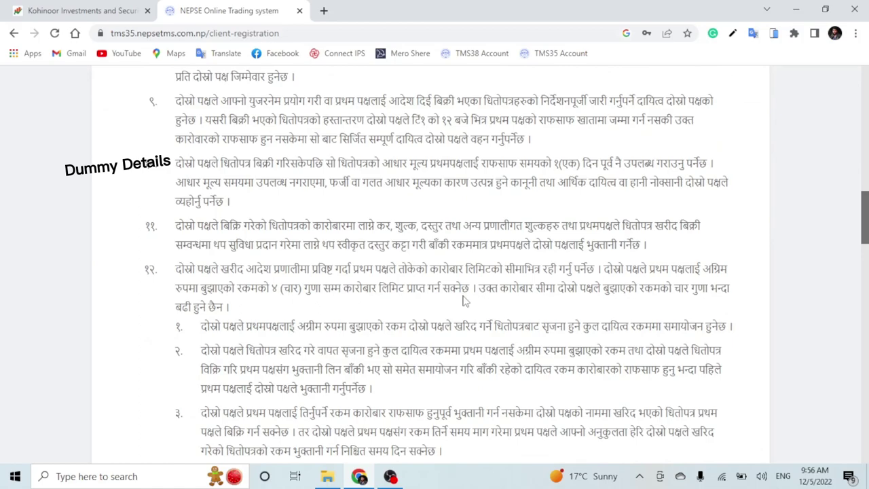
scroll(465, 301, up, 15)
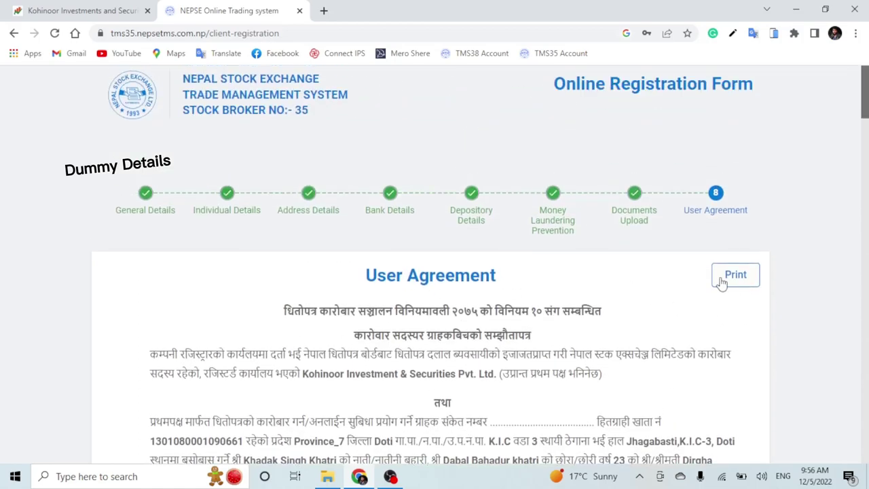
scroll(451, 293, down, 8)
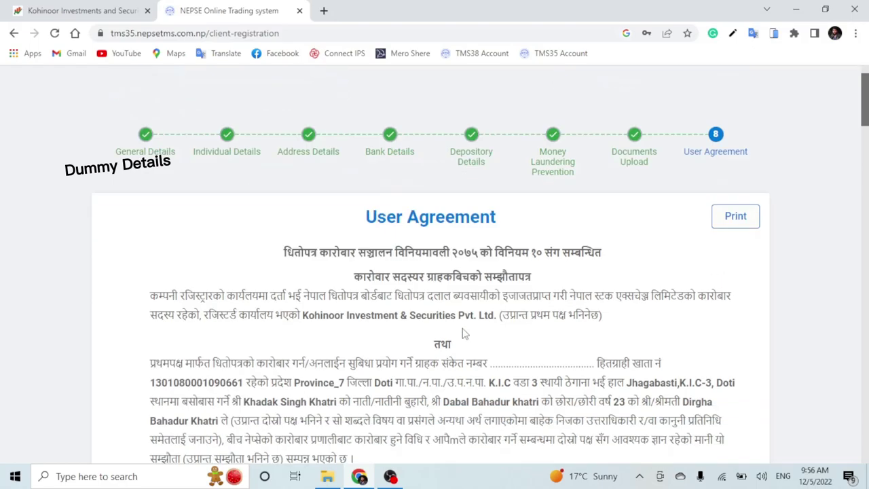
scroll(450, 288, down, 5)
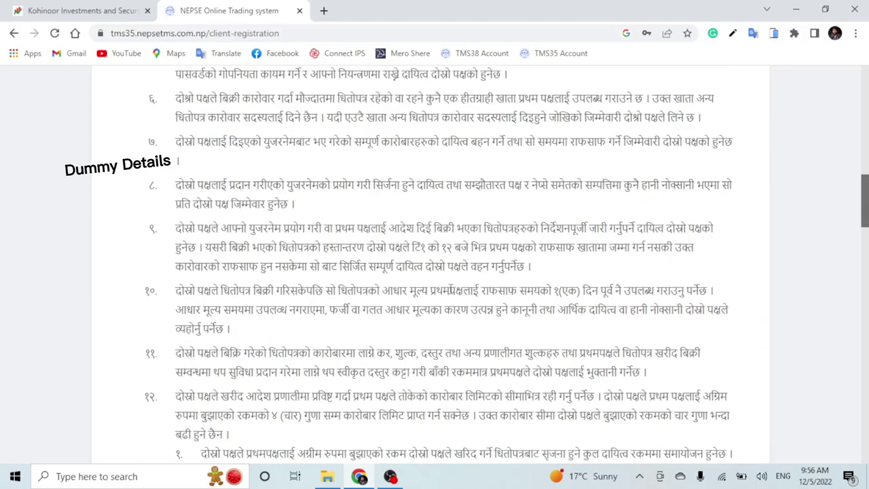
scroll(452, 290, down, 8)
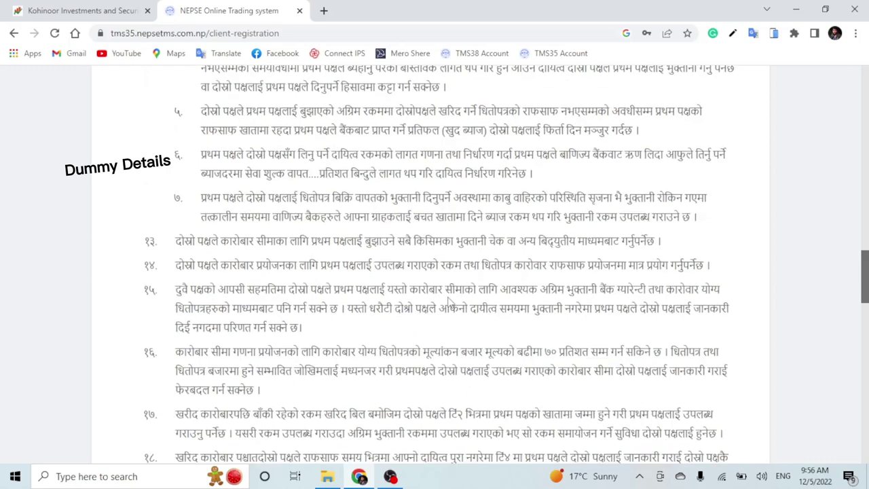
scroll(449, 302, down, 4)
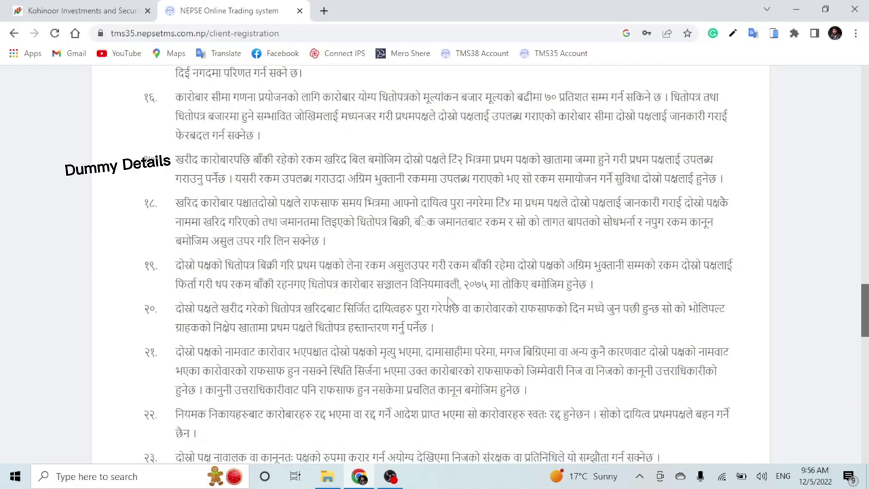
scroll(448, 303, down, 13)
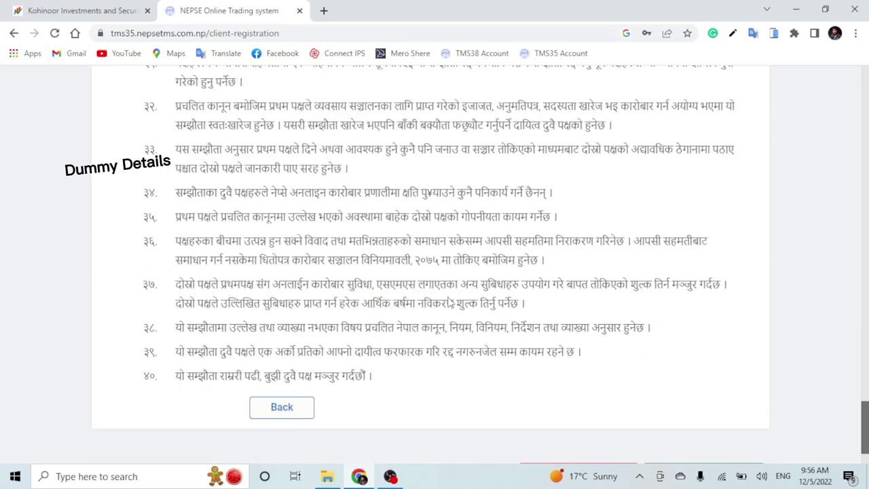
scroll(551, 321, up, 5)
scroll(550, 320, down, 5)
drag(862, 430, 866, 459)
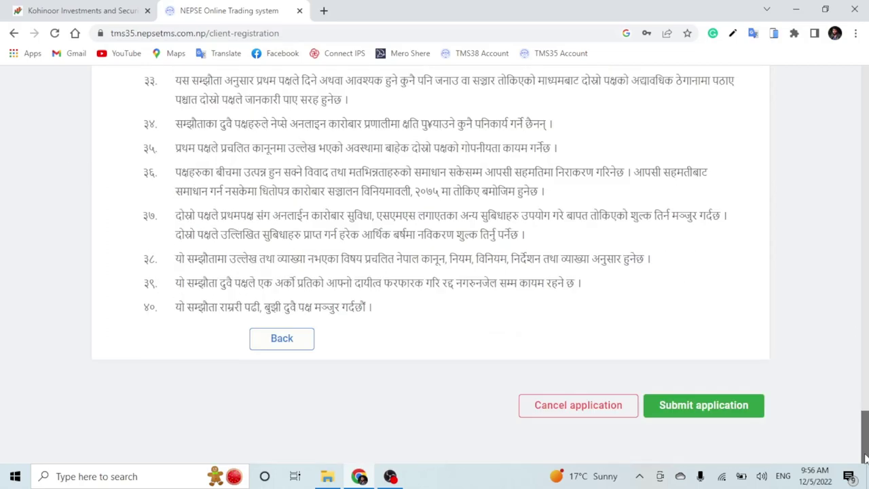
- Submit the application, tick 'I agree to above terms and conditions', and proceed to the creation confirmation
click(703, 407)
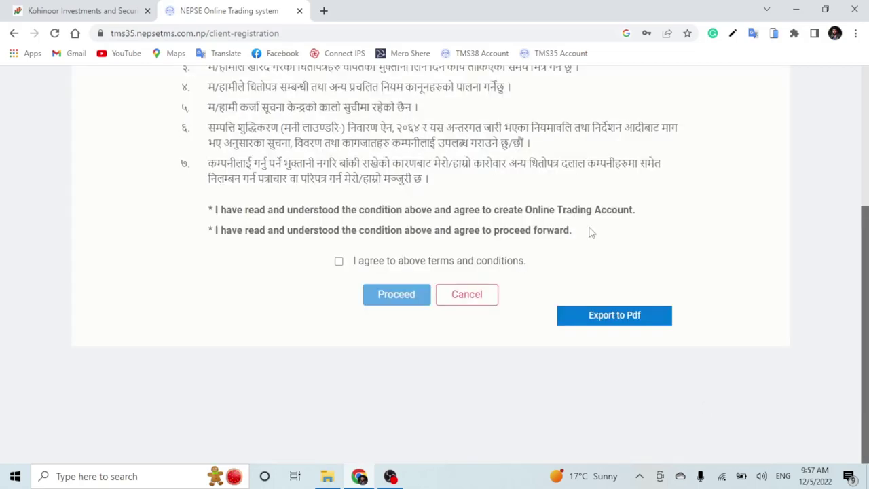
scroll(367, 228, up, 3)
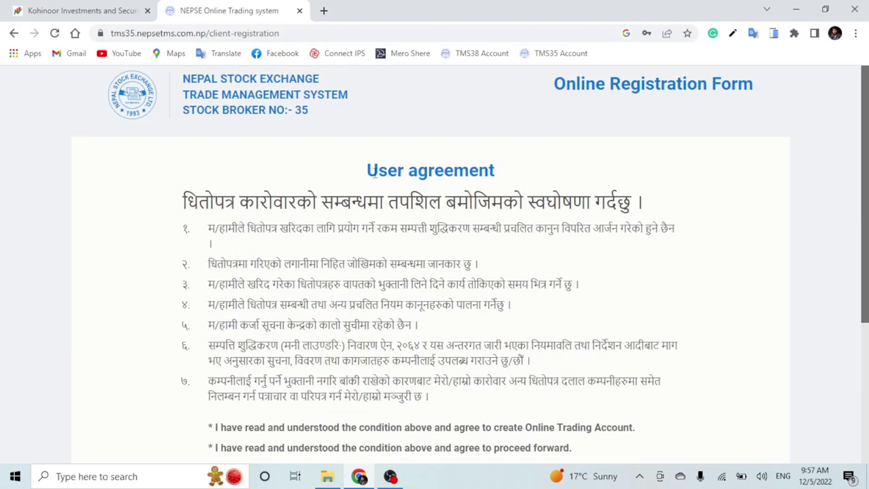
drag(356, 175, 521, 174)
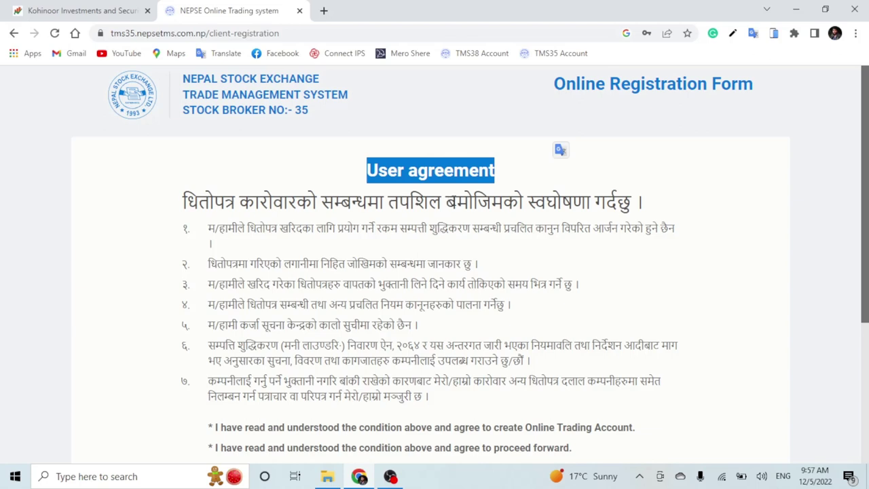
drag(649, 207, 182, 203)
scroll(271, 256, down, 2)
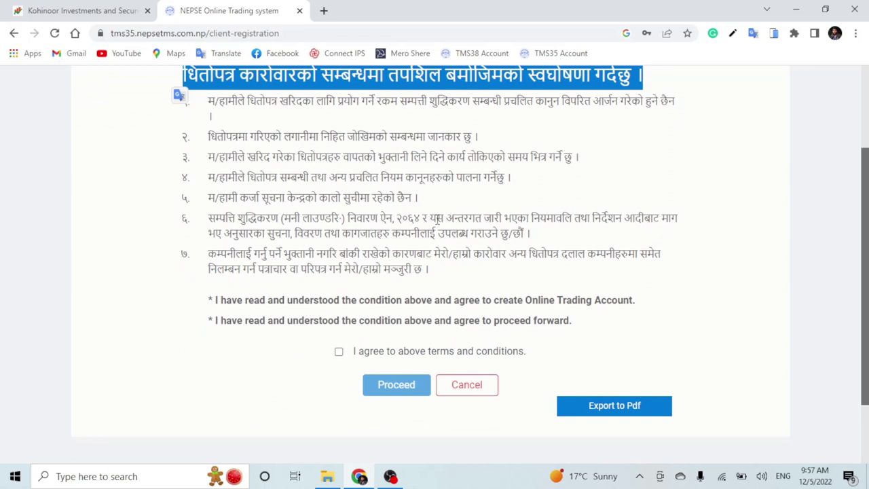
click(337, 358)
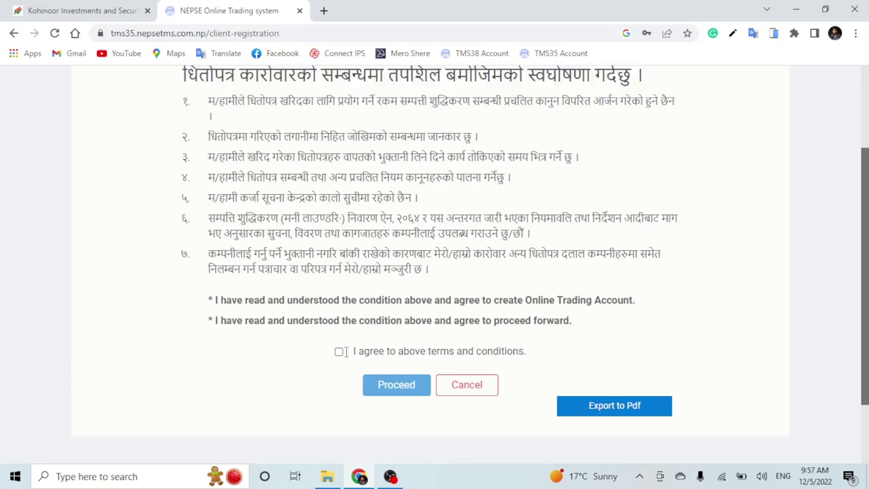
click(339, 352)
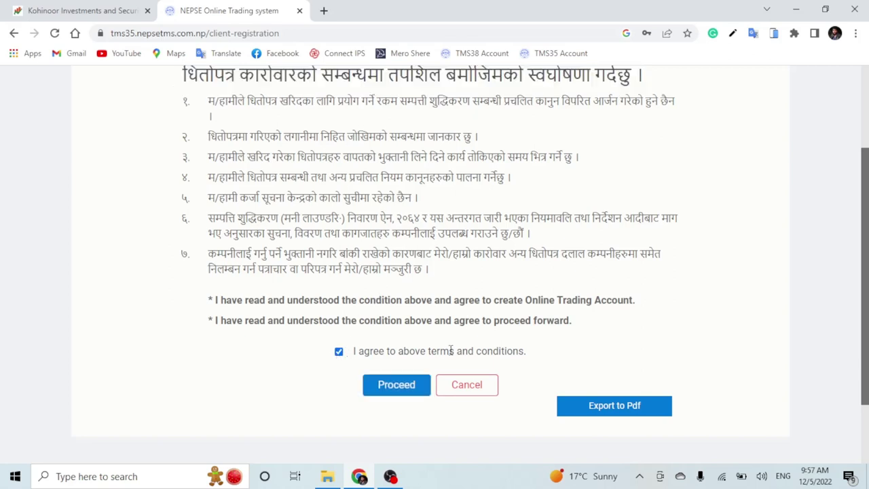
click(398, 390)
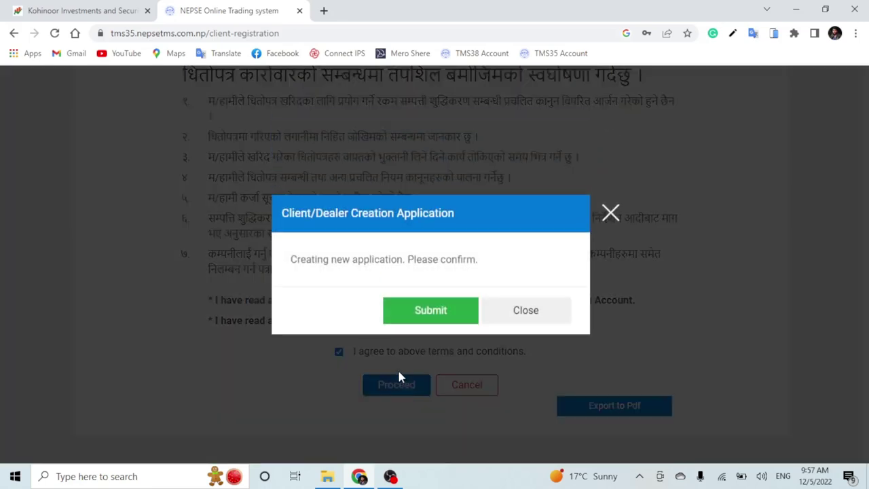
- Submit the client registration application, then open a new tab and return to Kohinoor Investment
click(441, 314)
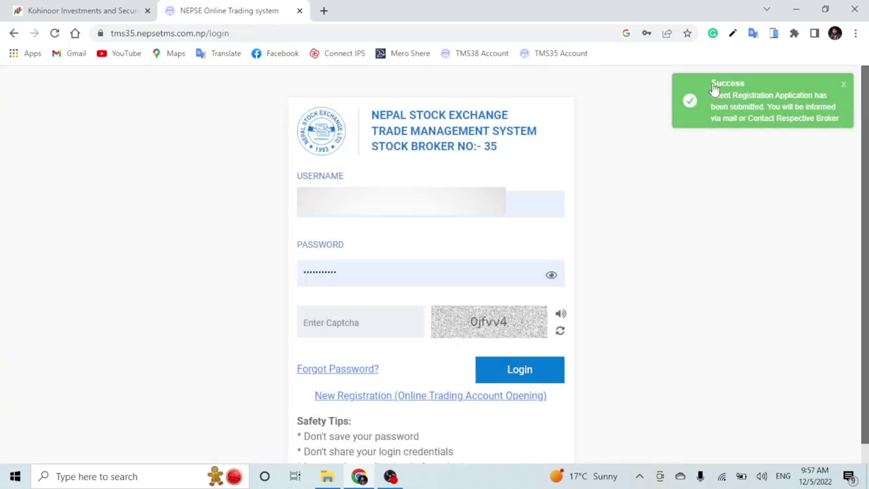
click(324, 11)
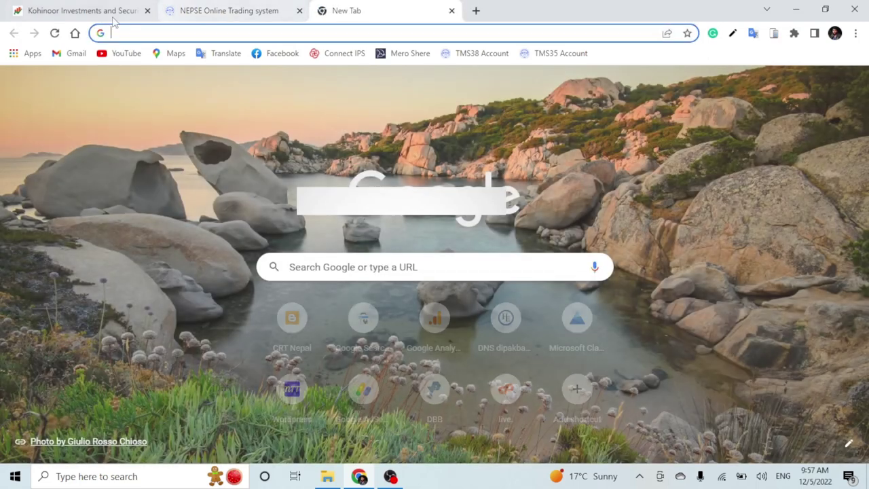
click(81, 10)
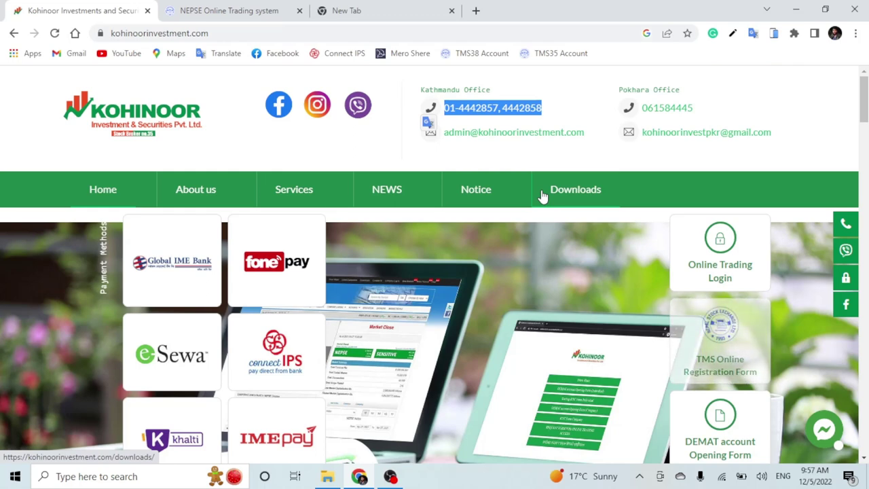
- Cycle through the New Tab, Kohinoor Investment and NEPSE TMS tabs, ending on the broker 35 login page
click(388, 111)
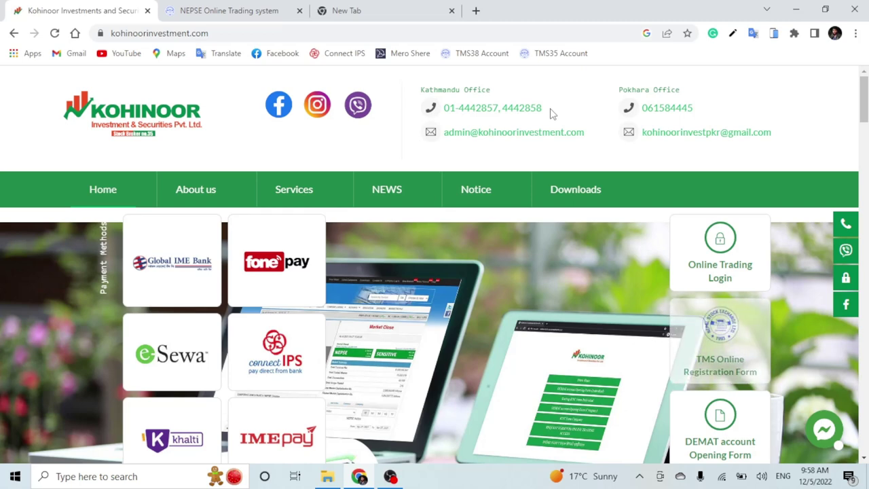
click(394, 11)
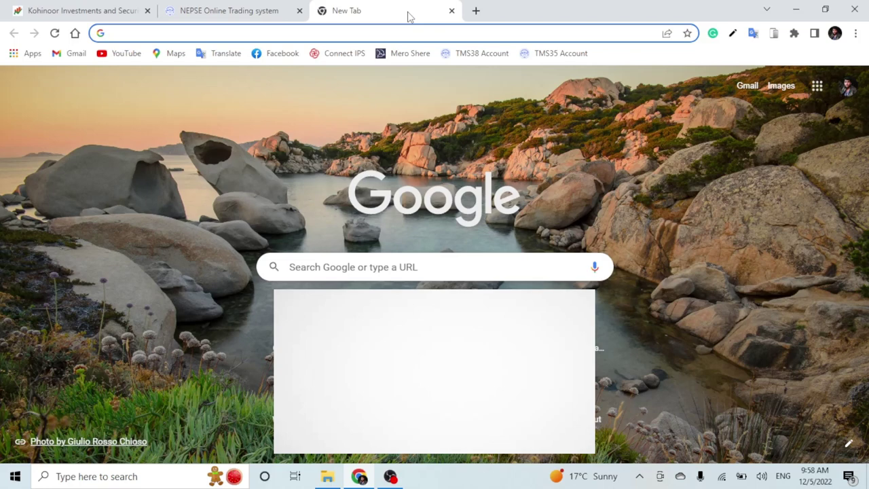
click(63, 8)
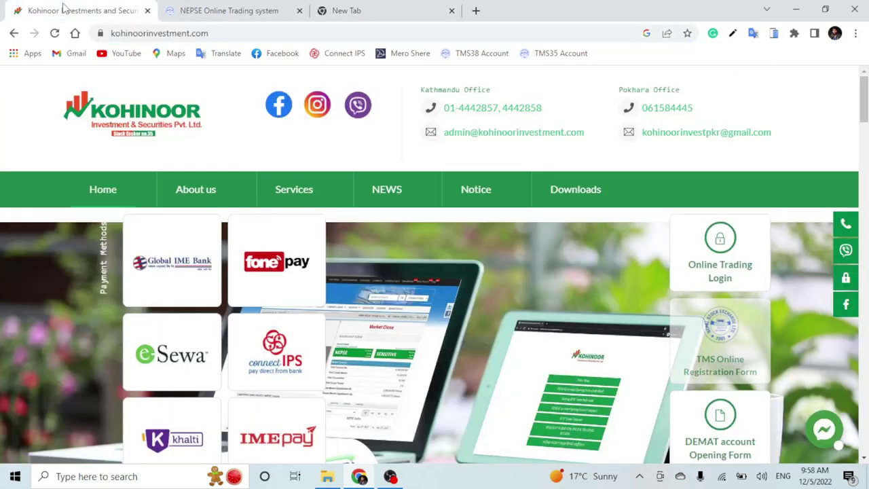
click(231, 11)
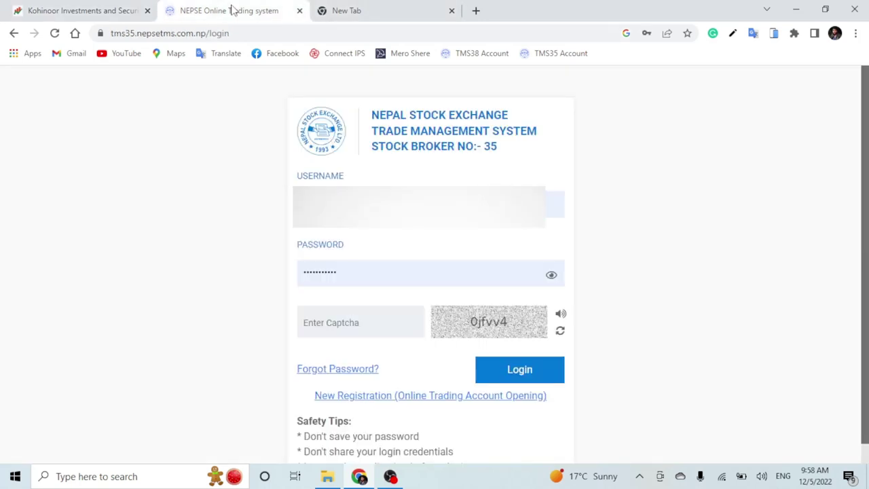
click(102, 10)
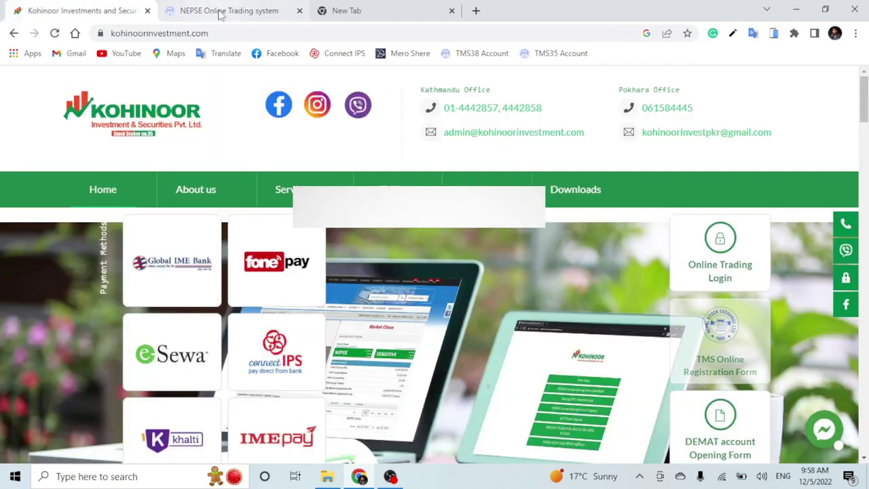
click(221, 11)
click(61, 16)
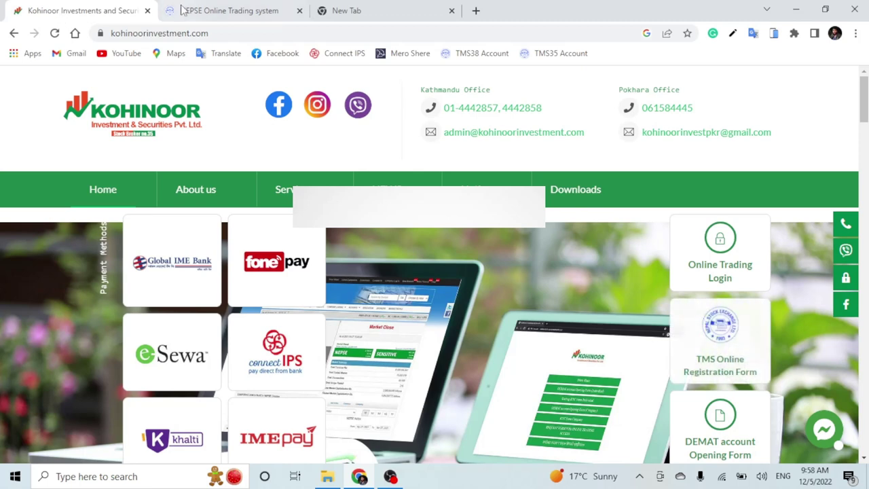
click(183, 11)
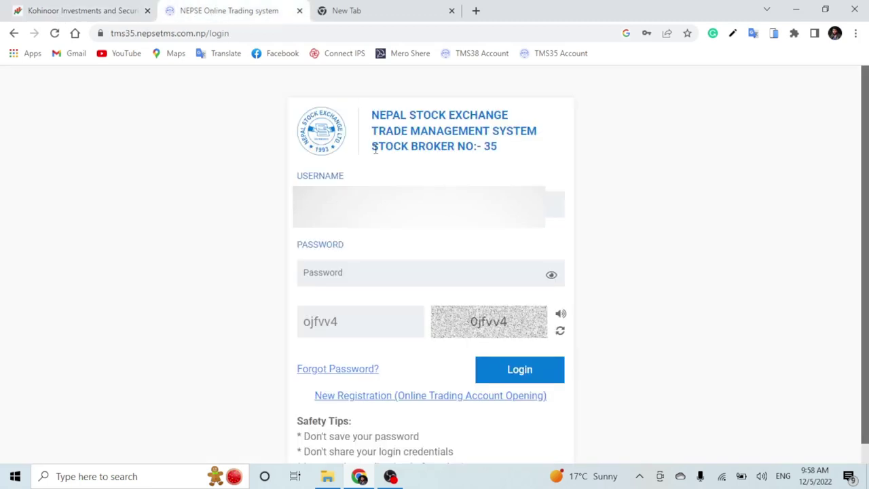
- Highlight the STOCK BROKER NO:- 35 heading, then put the cursor in the login captcha field
drag(375, 149, 501, 154)
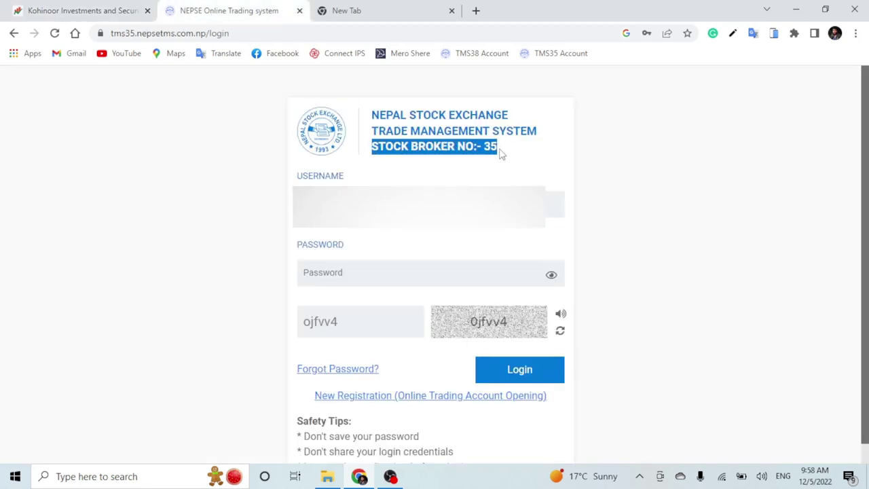
click(470, 171)
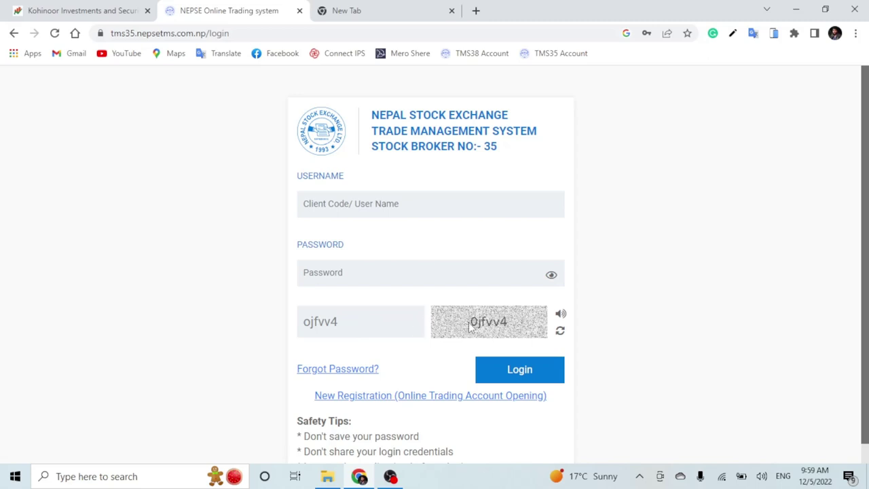
click(355, 321)
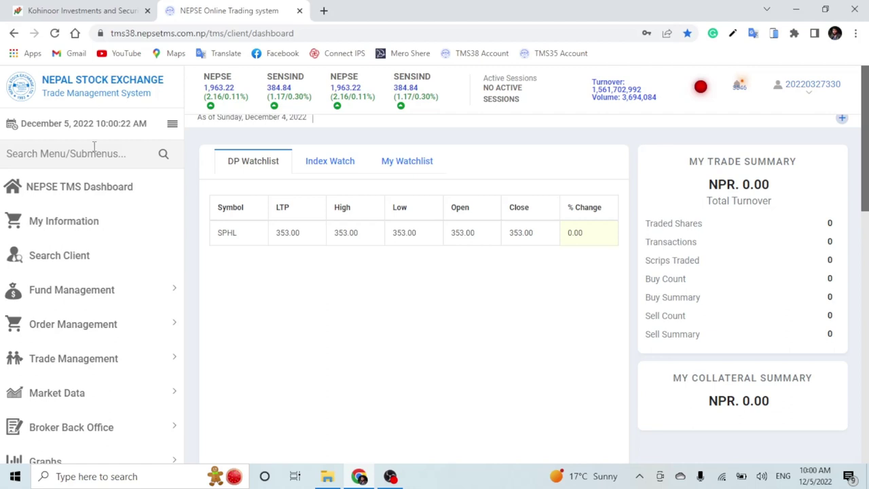
- Review the dashboard's Fund Summary and Top Gainers, then minimize Chrome to show the desktop
scroll(328, 270, down, 5)
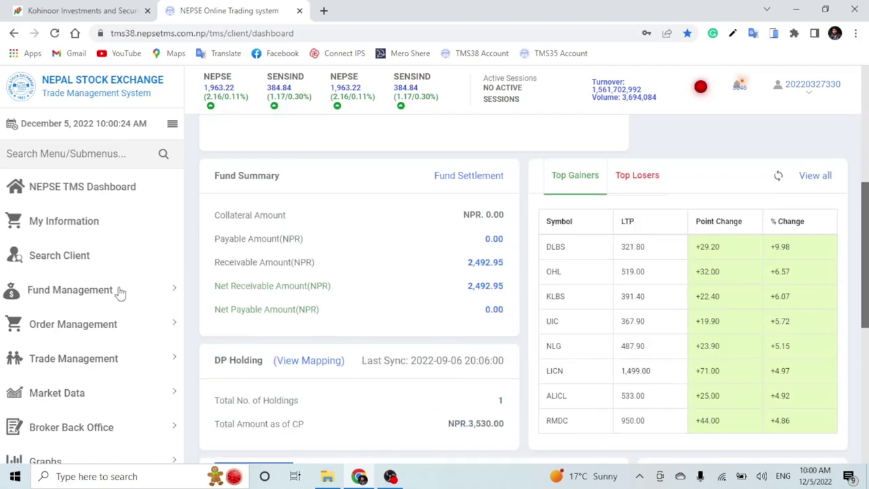
scroll(121, 291, down, 1)
scroll(151, 247, up, 1)
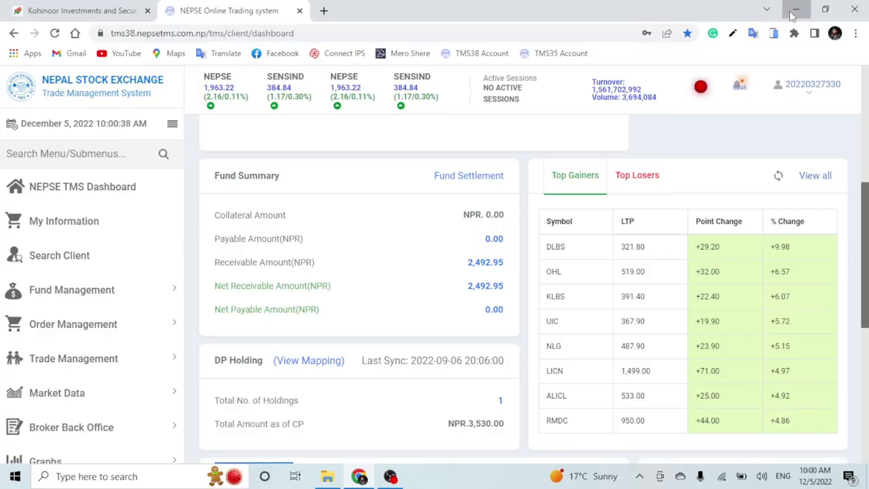
click(795, 11)
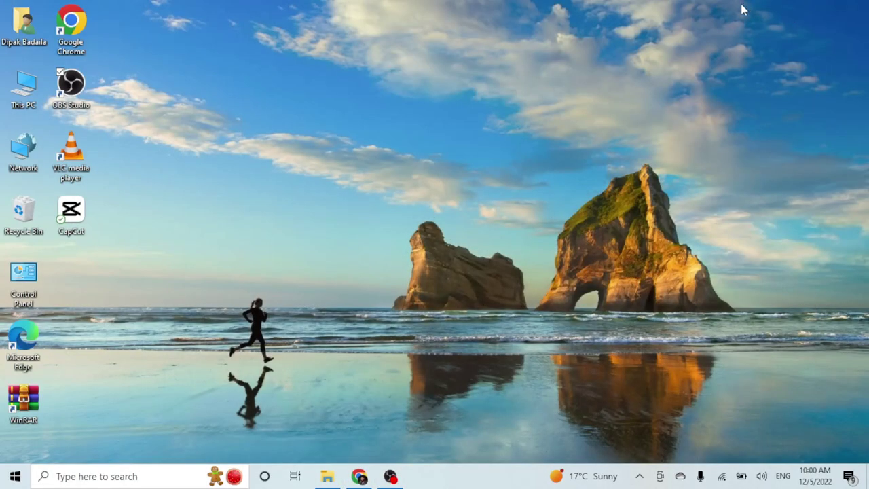
click(359, 478)
click(78, 12)
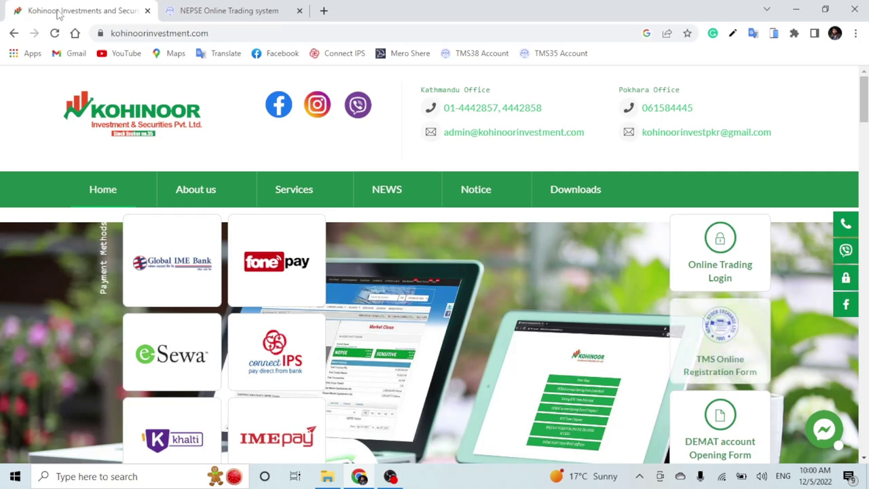
drag(445, 110, 549, 112)
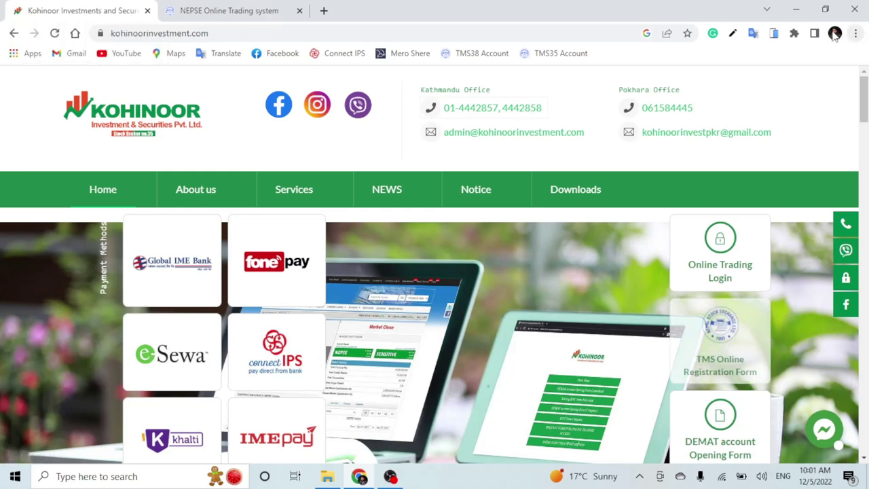
click(796, 10)
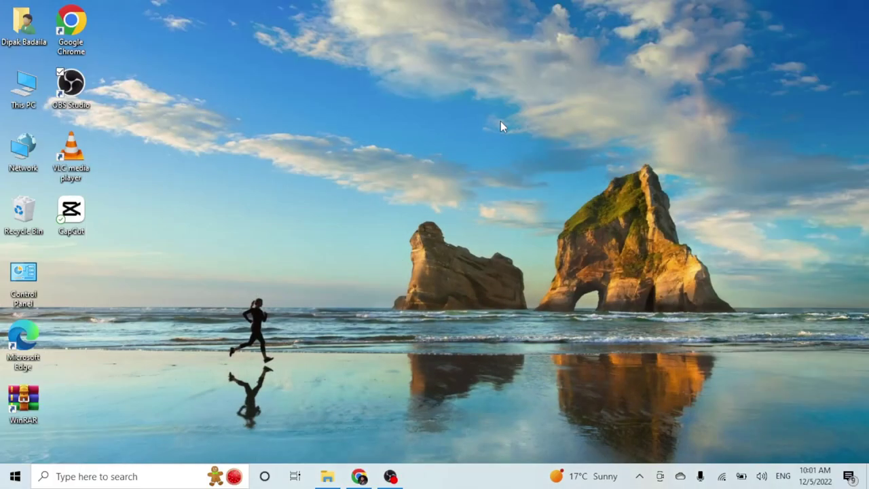